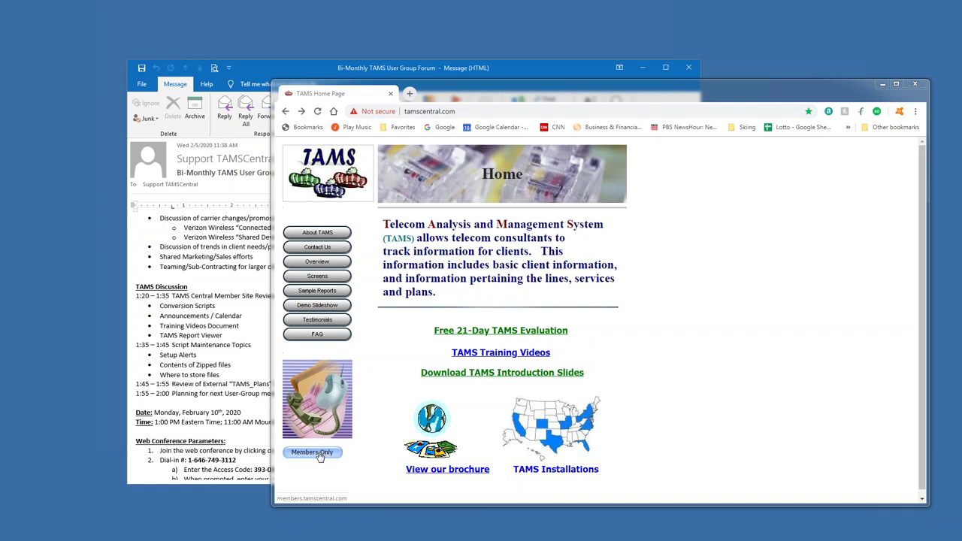
Step: Open the TAMS members site and dismiss the stray blank browser popup
click(313, 453)
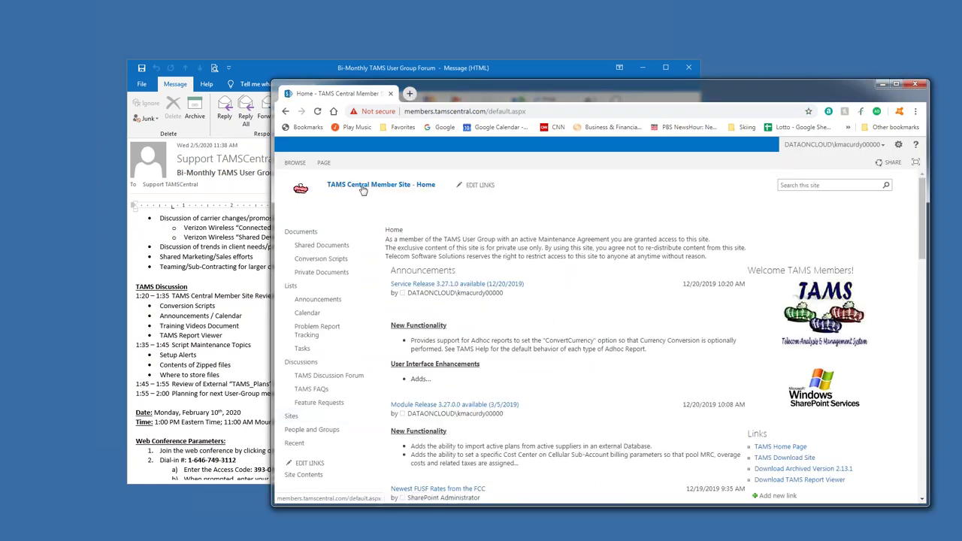
click(910, 146)
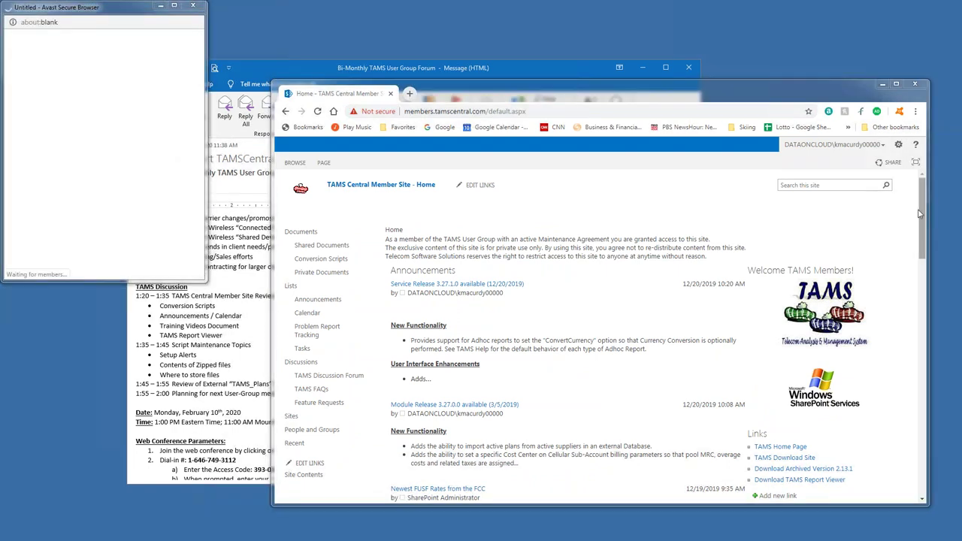
click(193, 6)
Step: Sign out of the TAMS Central Member Site from the user-name menu
click(899, 145)
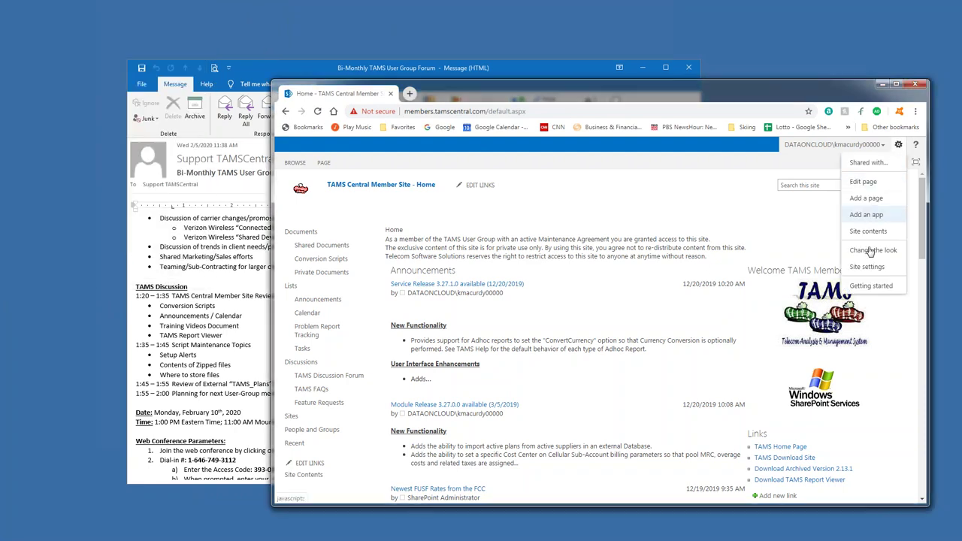
click(842, 144)
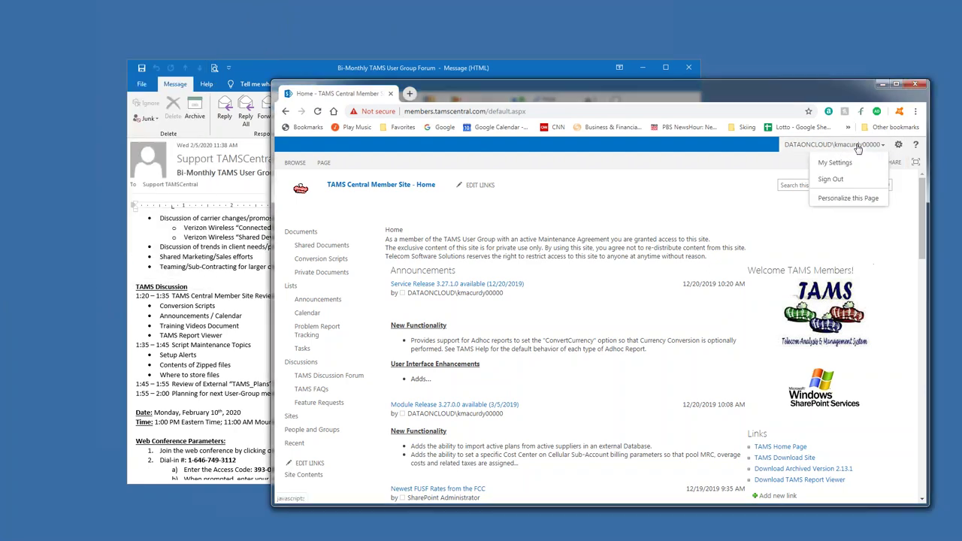
click(828, 181)
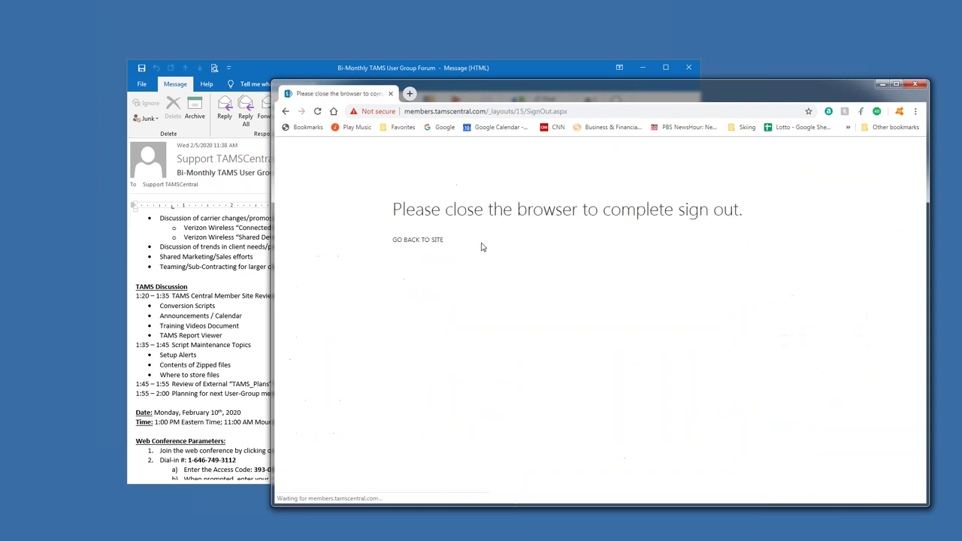
Step: Restart Chrome, go to the TAMS Home Page via Favorites > TSS > Website, and enter Members Only
click(915, 83)
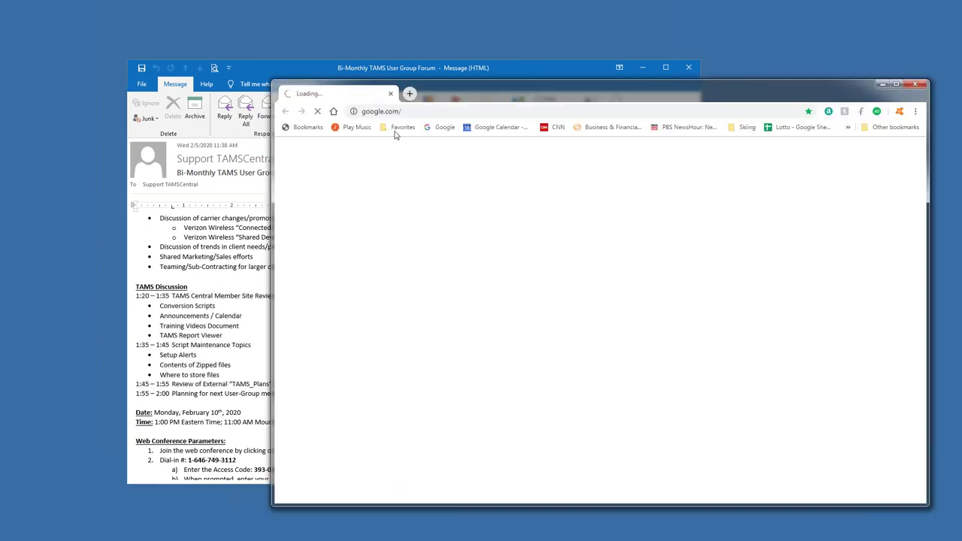
click(400, 127)
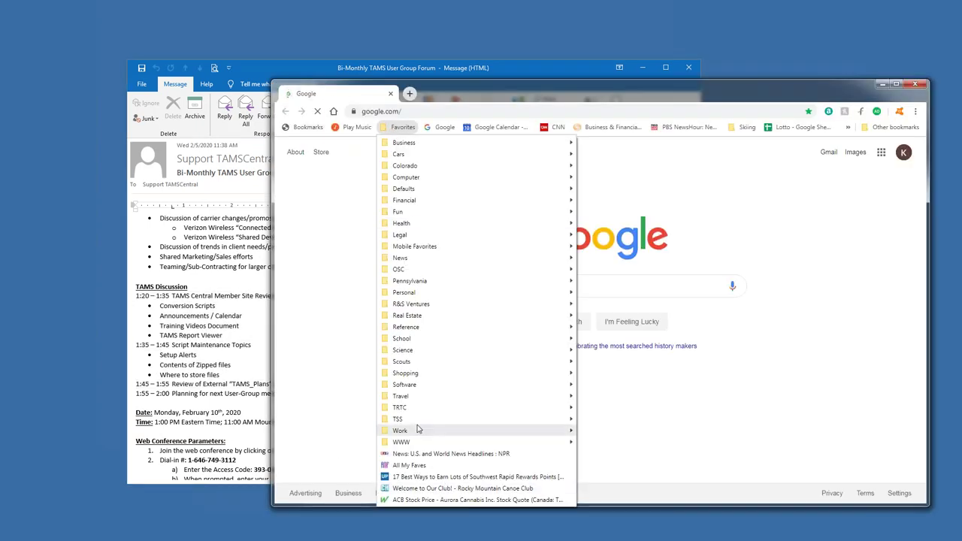
mouse_move(421, 419)
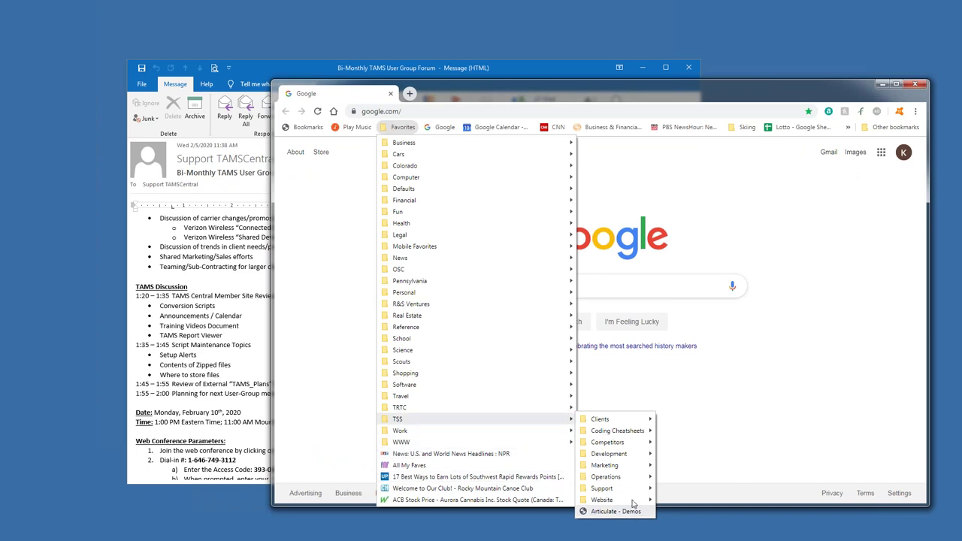
mouse_move(609, 500)
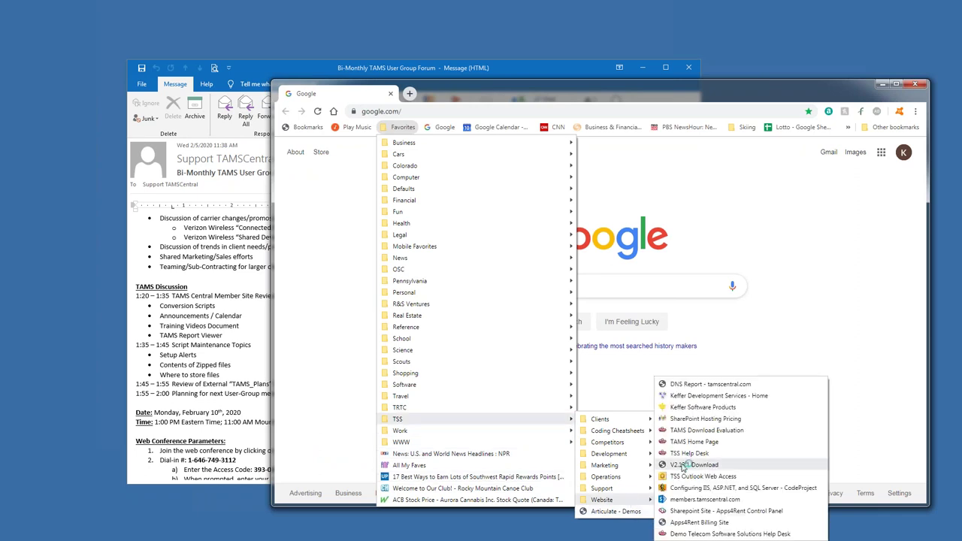
click(694, 442)
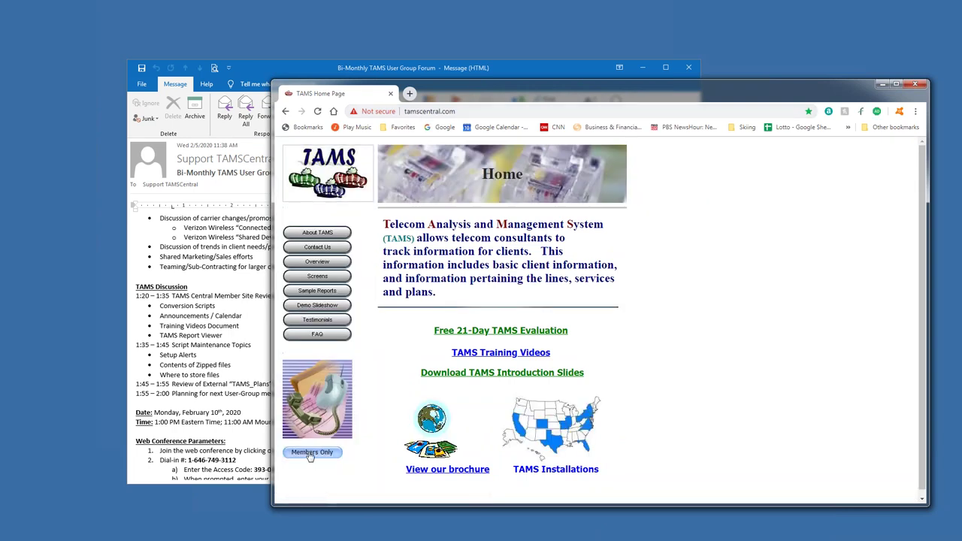
click(311, 453)
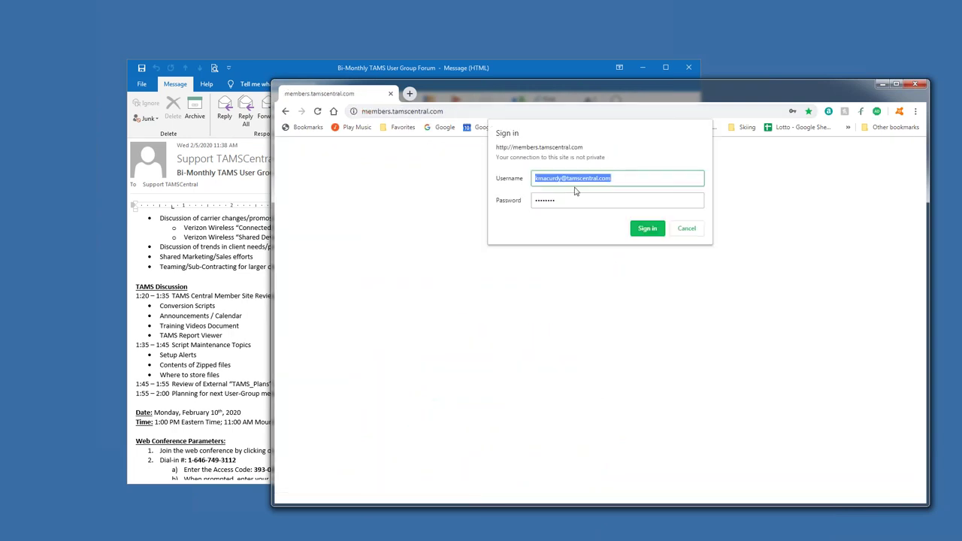
Step: Sign in with the saved credentials and go to the Conversion Scripts library
click(647, 228)
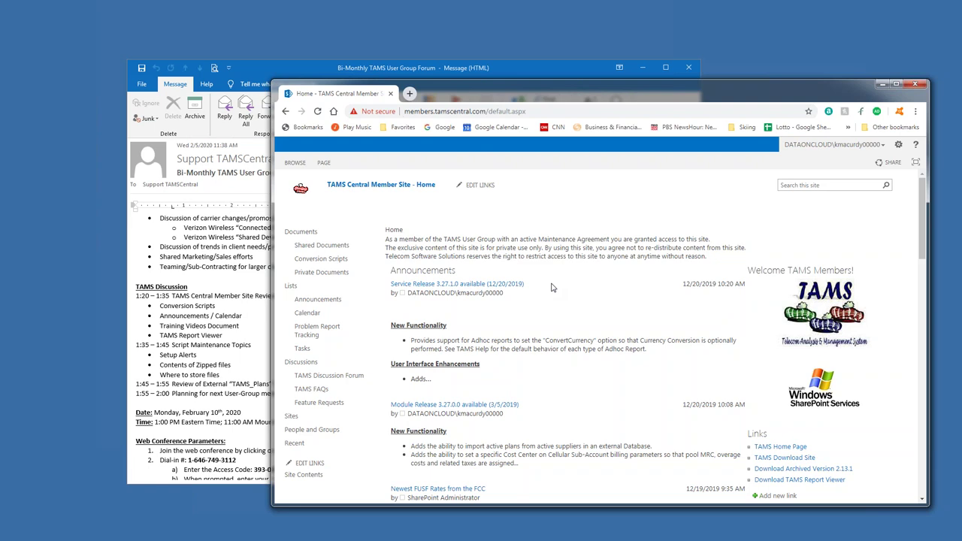
click(340, 263)
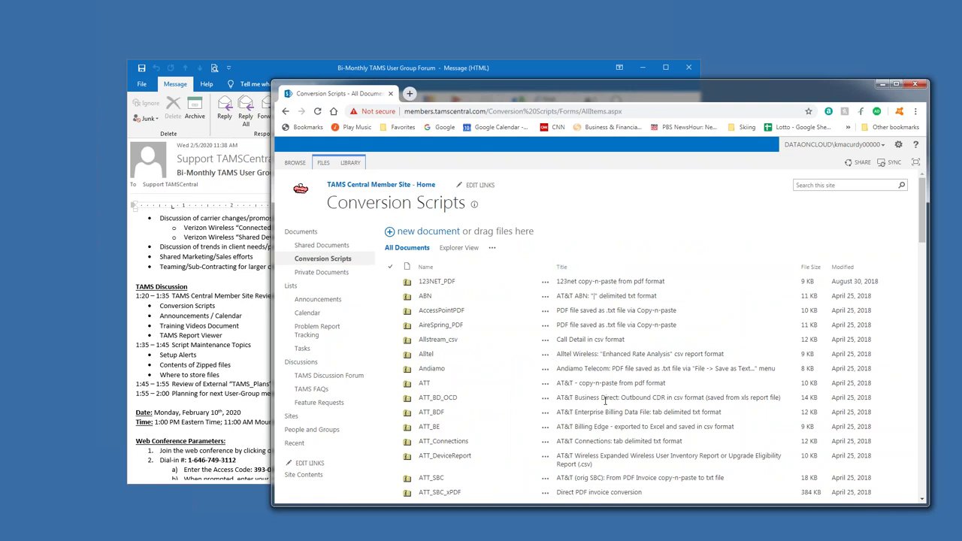
Step: Show the LIBRARY tools, preview the 123NET_PDF details card, and return to Alert Me
click(351, 163)
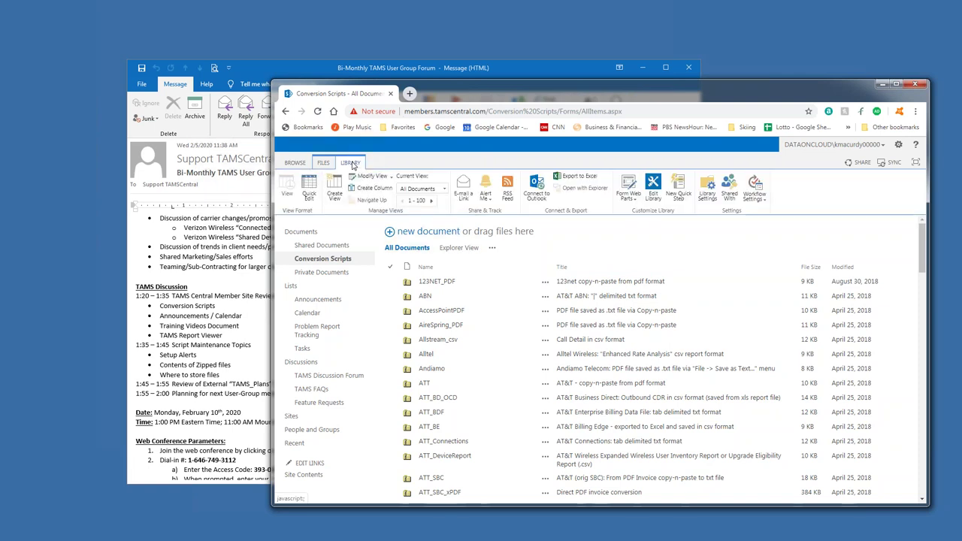
click(486, 196)
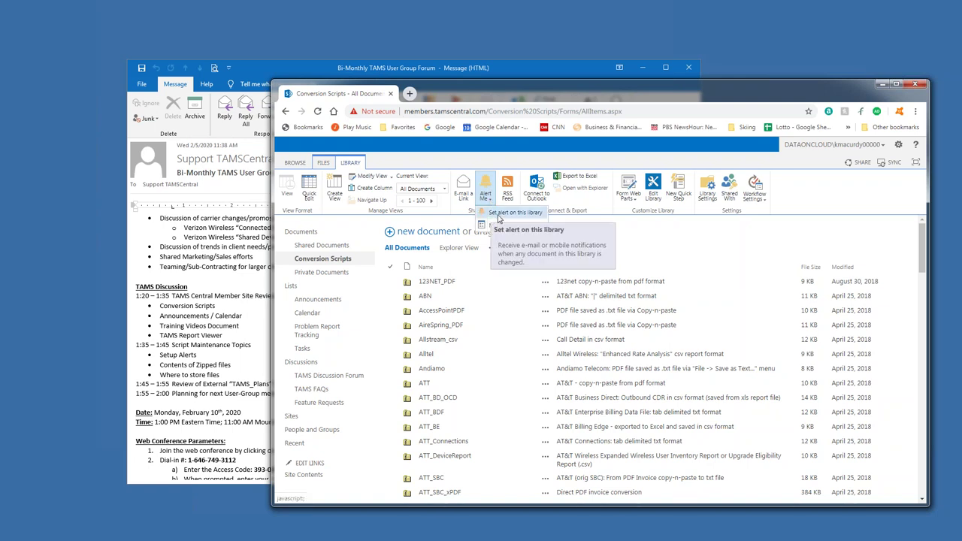
click(546, 286)
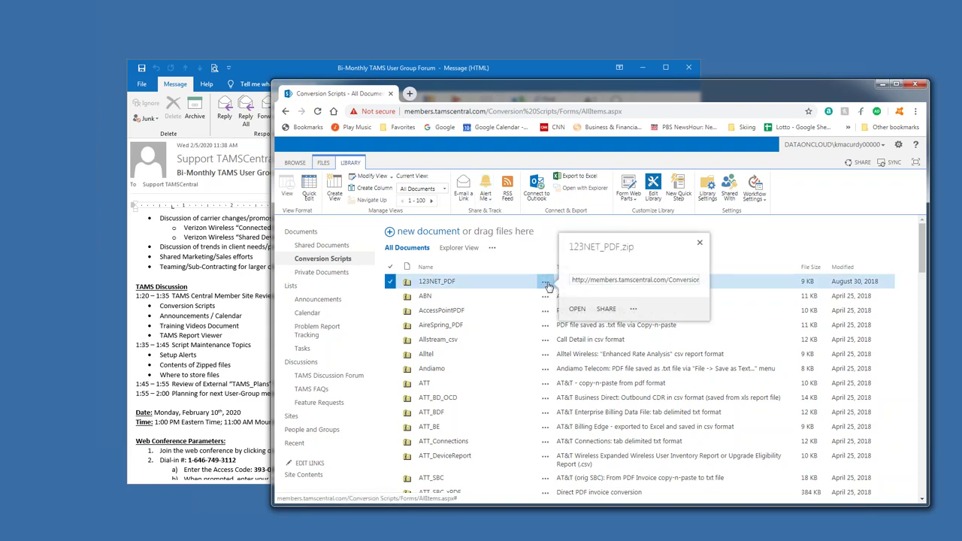
click(635, 311)
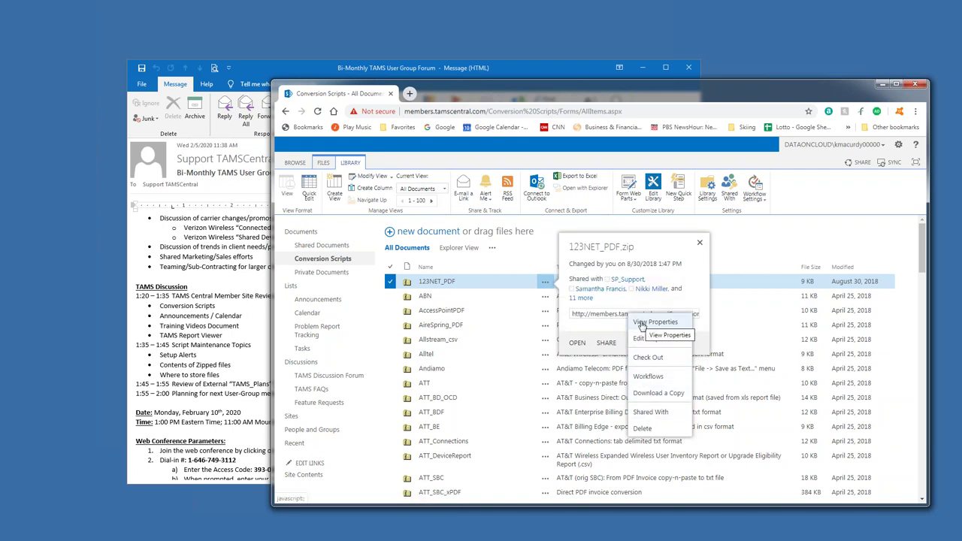
click(538, 240)
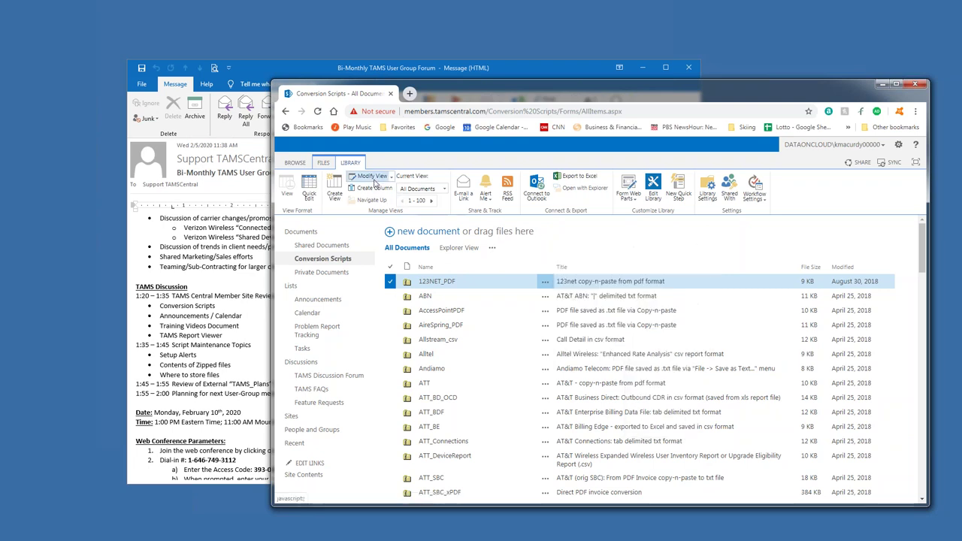
click(488, 197)
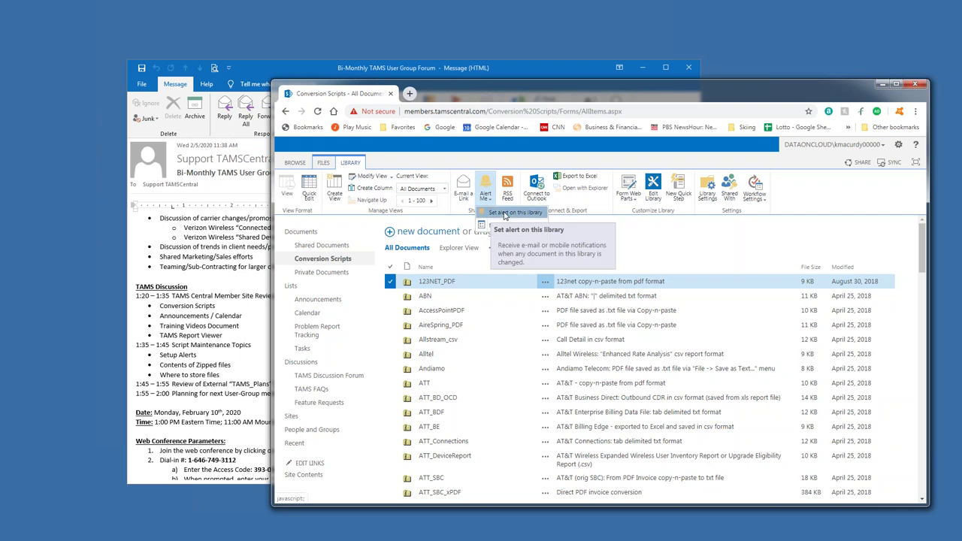
click(505, 214)
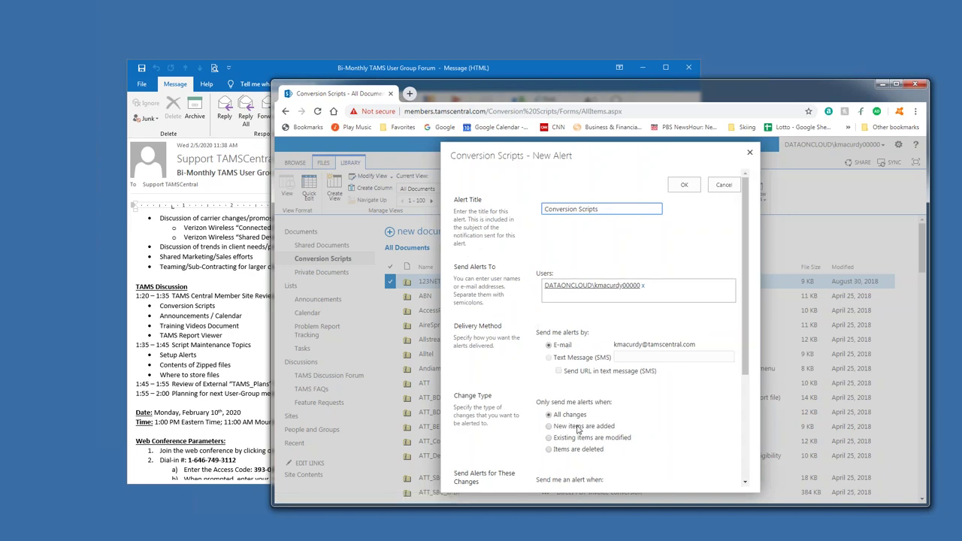
drag(746, 353, 745, 436)
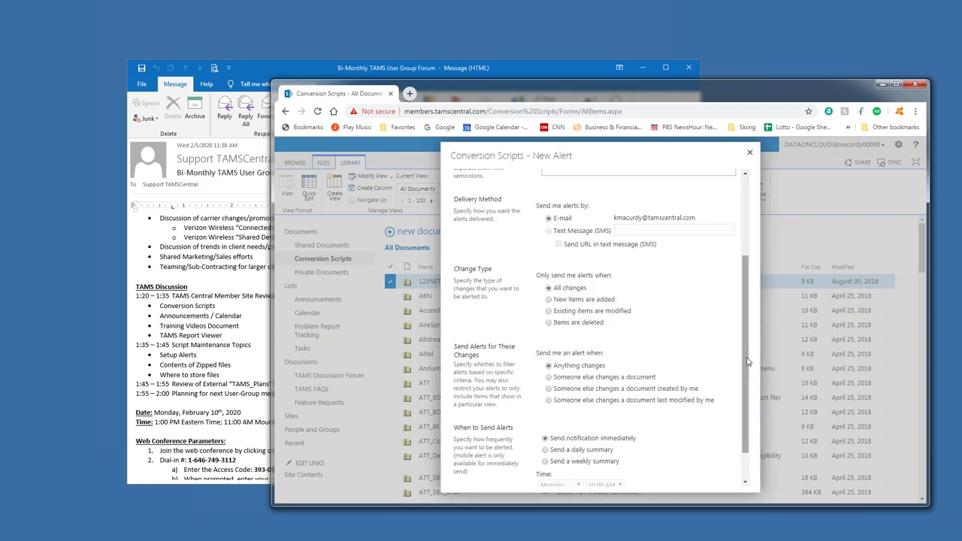
drag(748, 361, 748, 269)
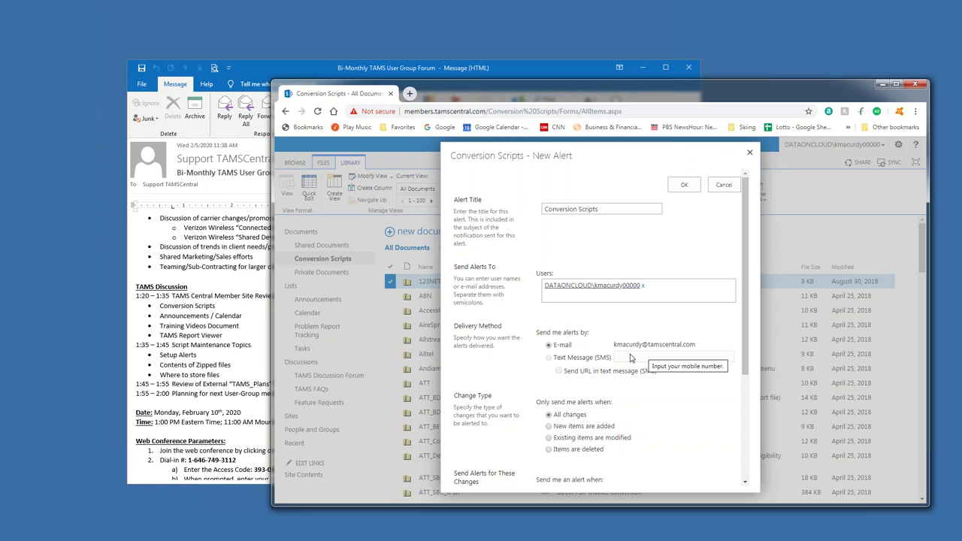
click(726, 185)
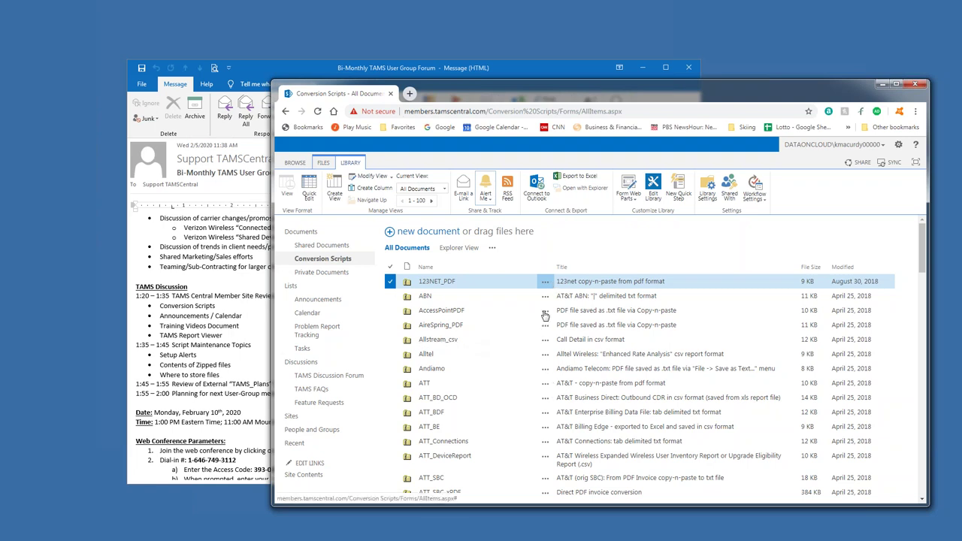
Step: Sort the library by Modified, newest first, putting Windstream_PDF on top
click(852, 268)
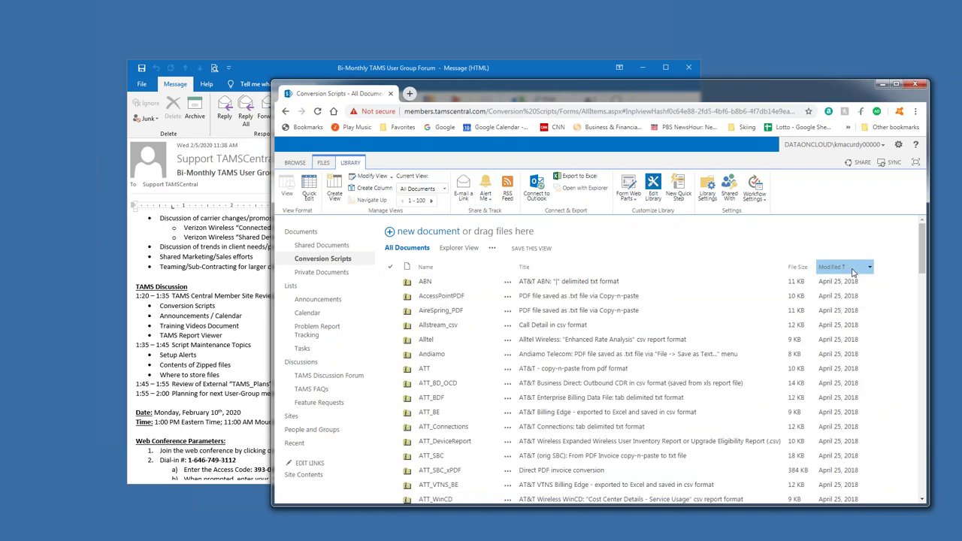
click(840, 269)
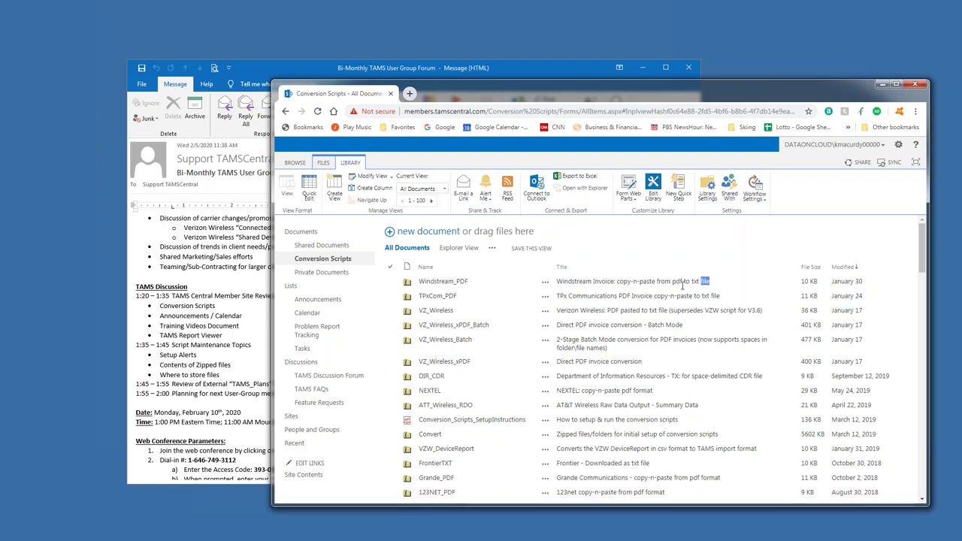
drag(710, 282, 555, 282)
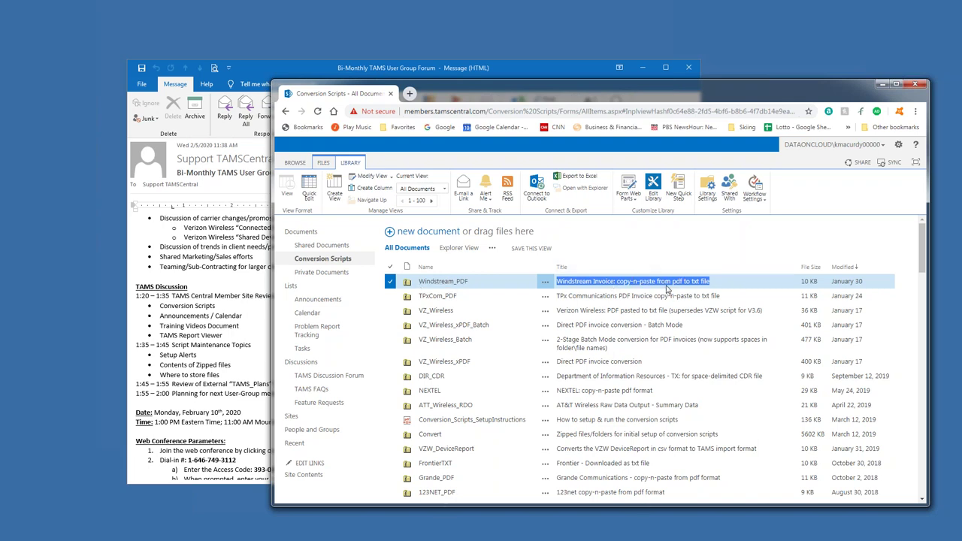
click(690, 284)
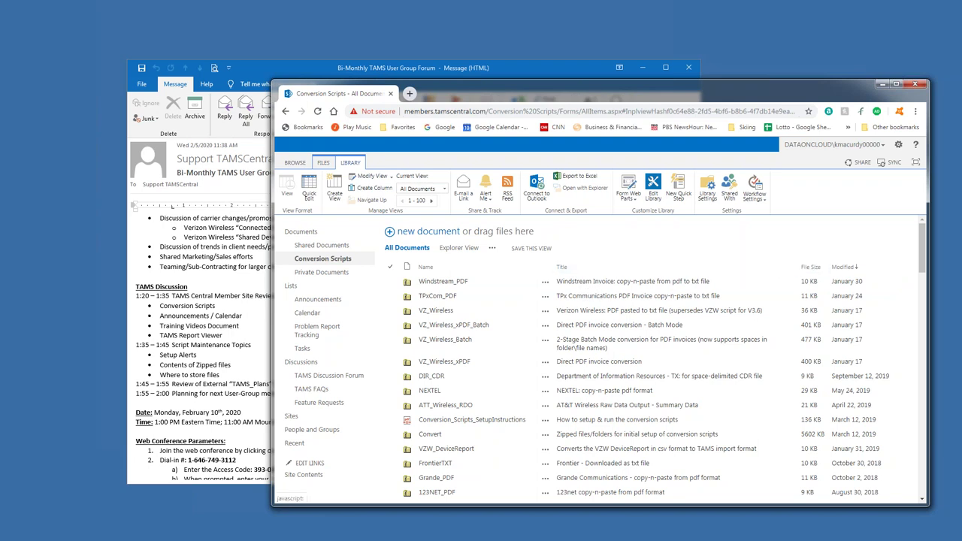
Step: Preview the Windstream_PDF details card and its more-actions menu, then close it
click(545, 283)
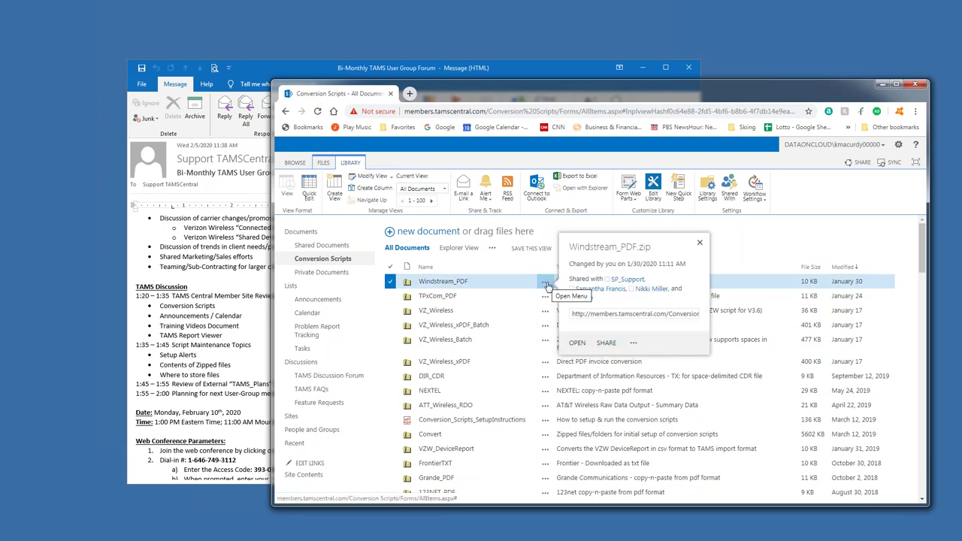
click(633, 345)
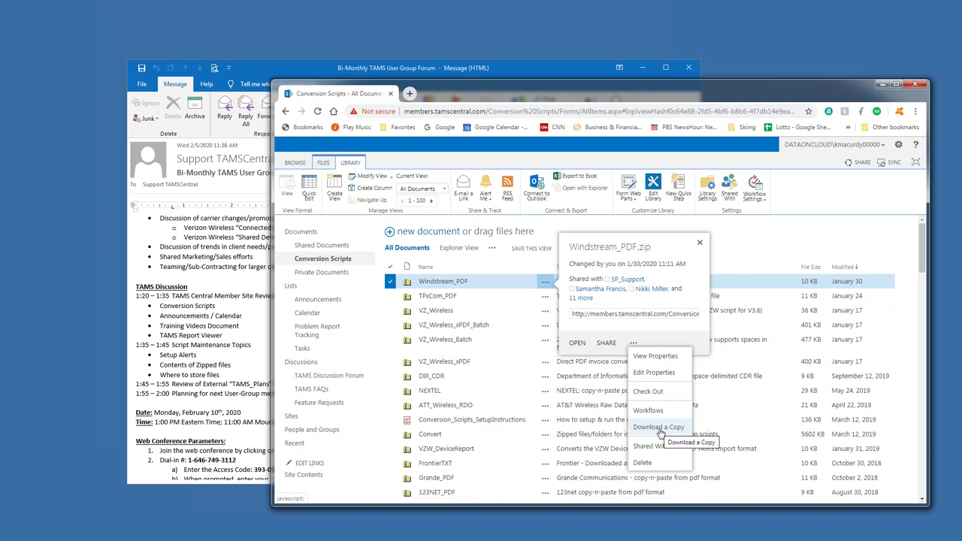
click(532, 227)
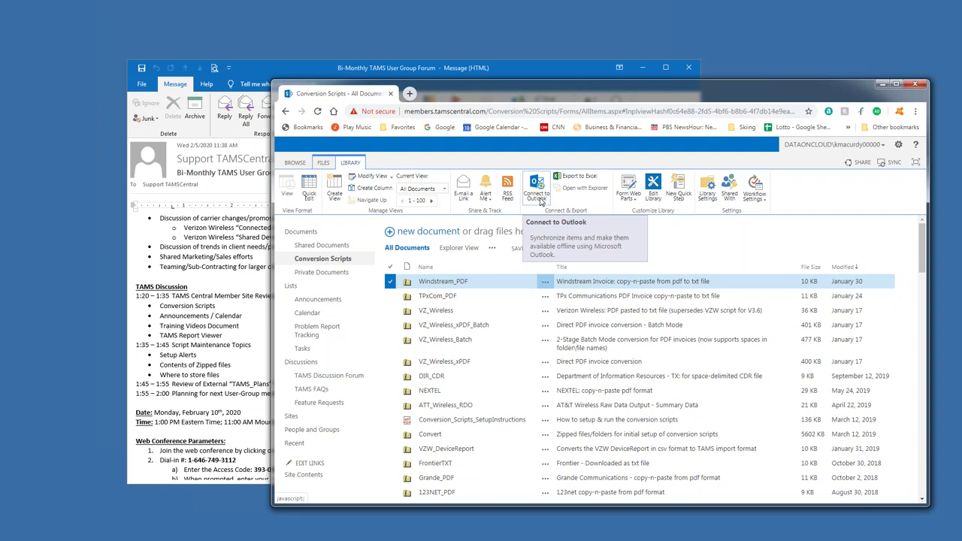
mouse_move(459, 85)
mouse_down()
mouse_move(439, 96)
mouse_move(447, 93)
mouse_up()
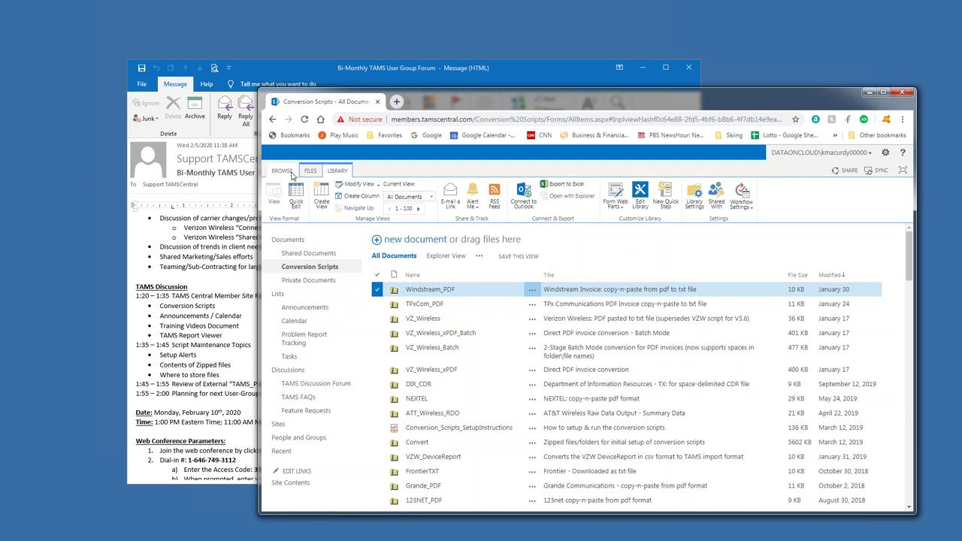
Step: Browse the site home announcements, then show the Announcements list with its LIST commands
click(289, 242)
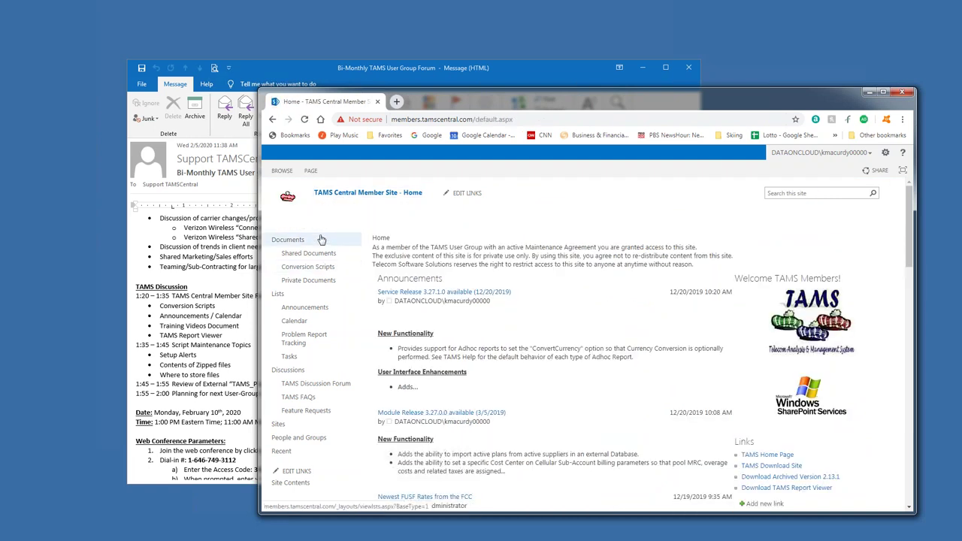
click(299, 309)
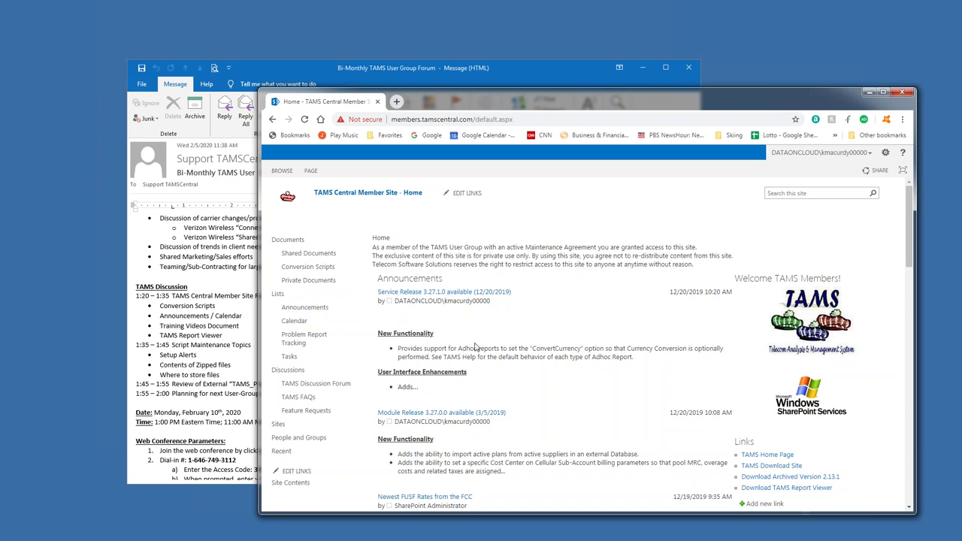
scroll(448, 456, down, 1)
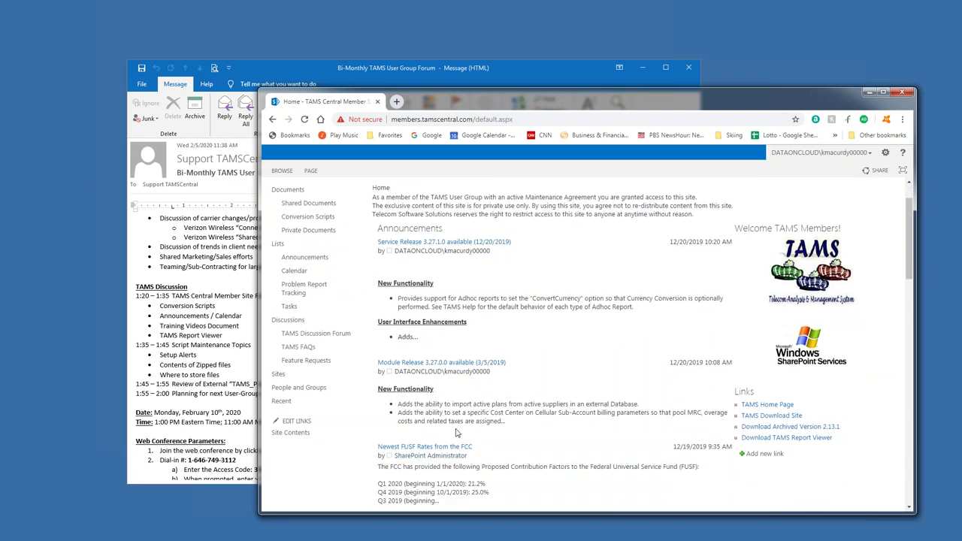
scroll(448, 456, down, 1)
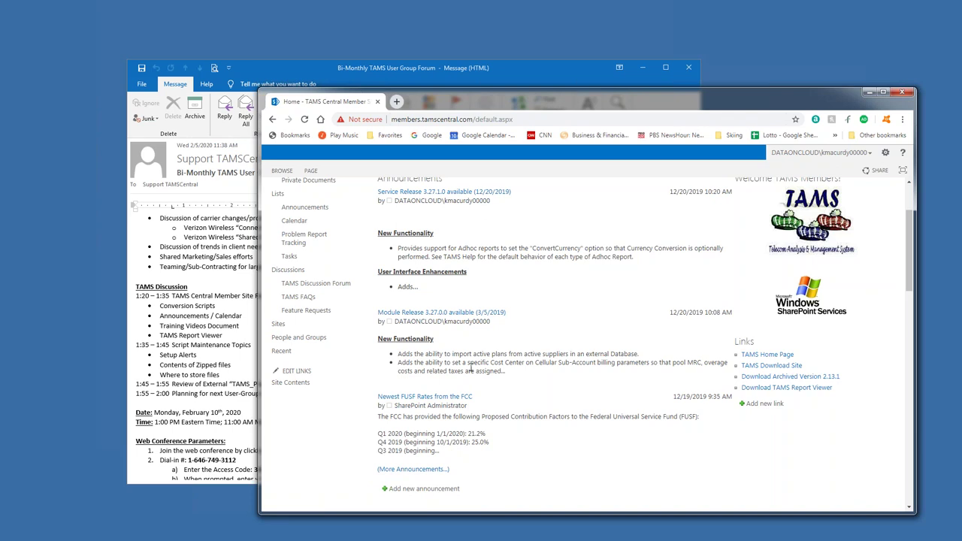
scroll(471, 368, up, 1)
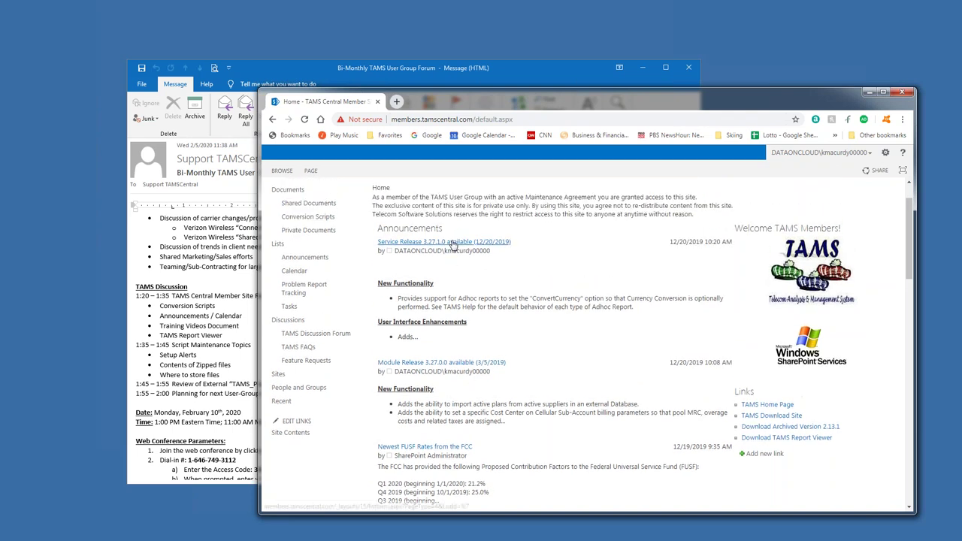
scroll(509, 316, up, 1)
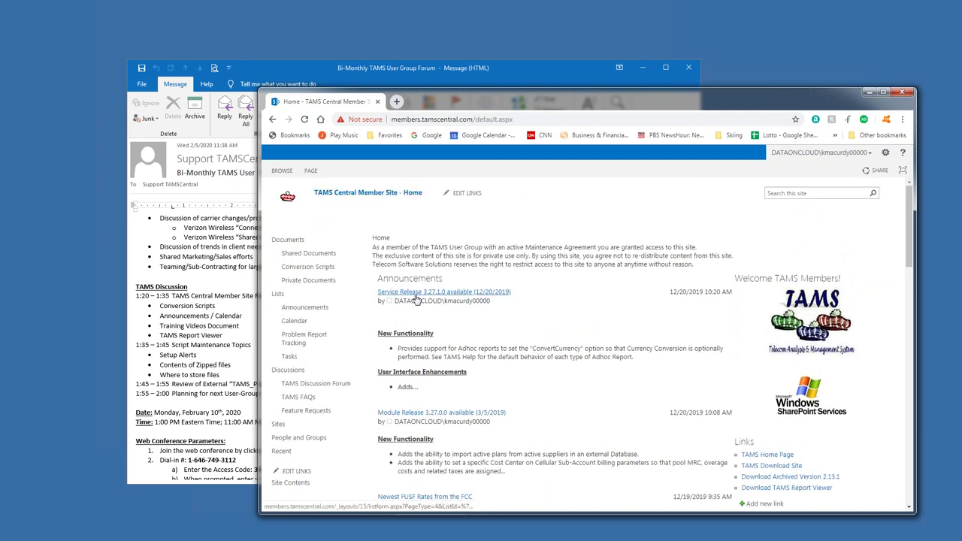
click(316, 309)
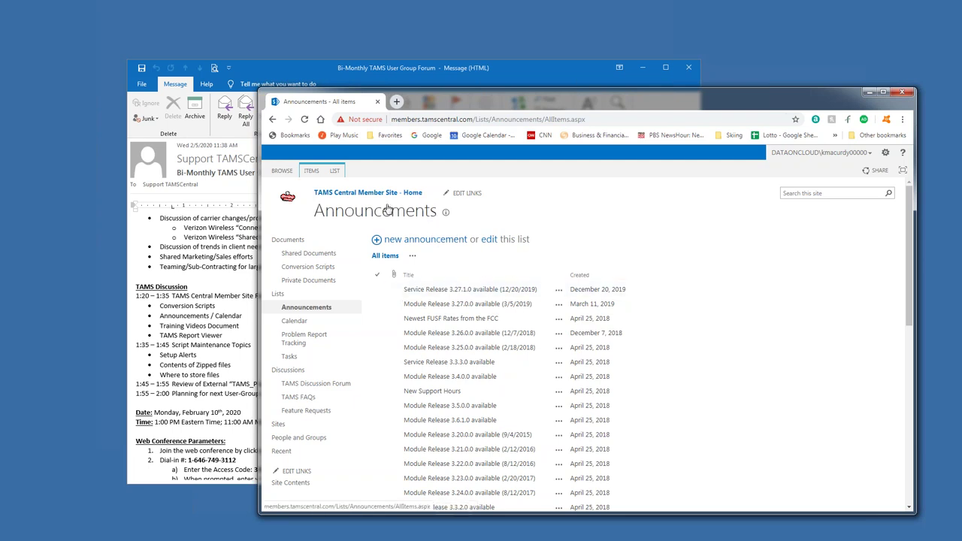
click(335, 170)
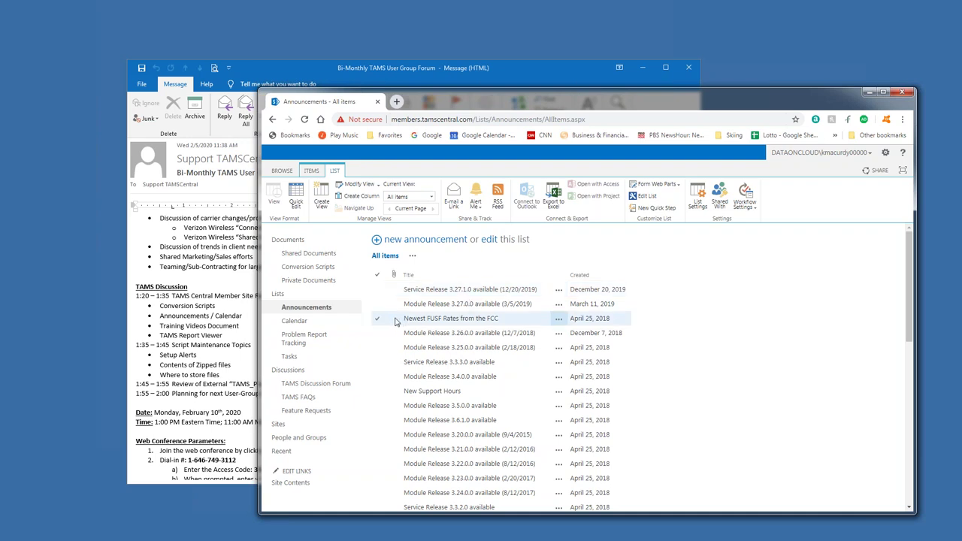
Step: View the Feb 10 TAMS Users Group Forum event in the February 2020 calendar
click(294, 321)
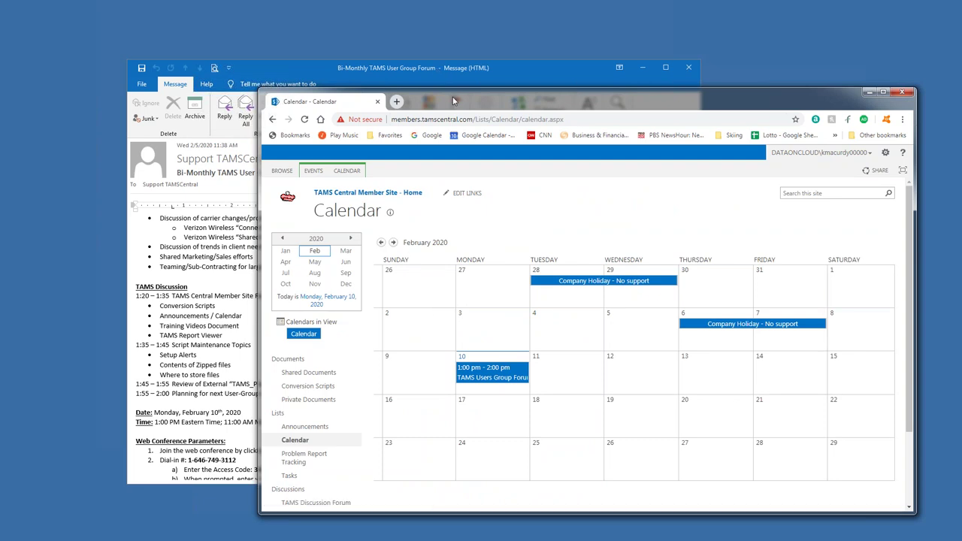
drag(454, 101, 433, 66)
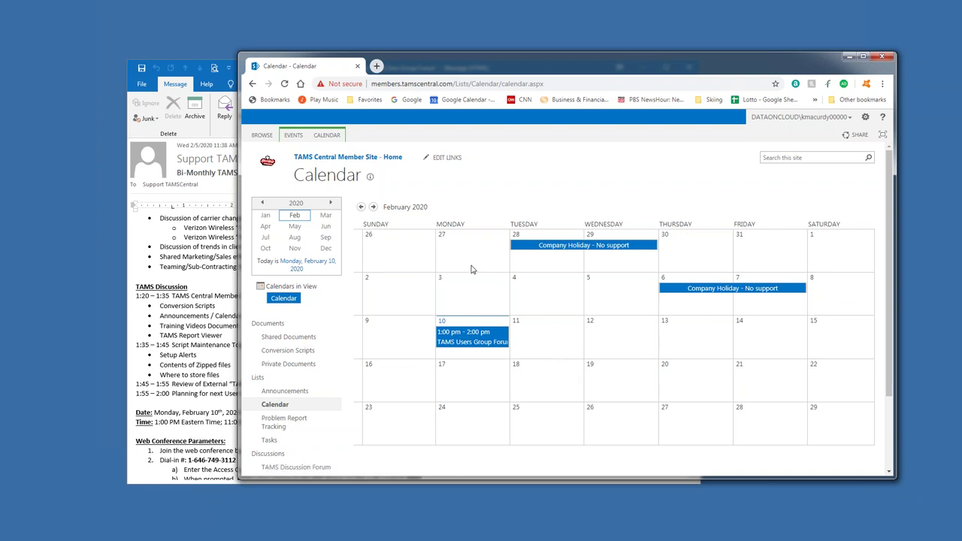
drag(413, 59, 436, 81)
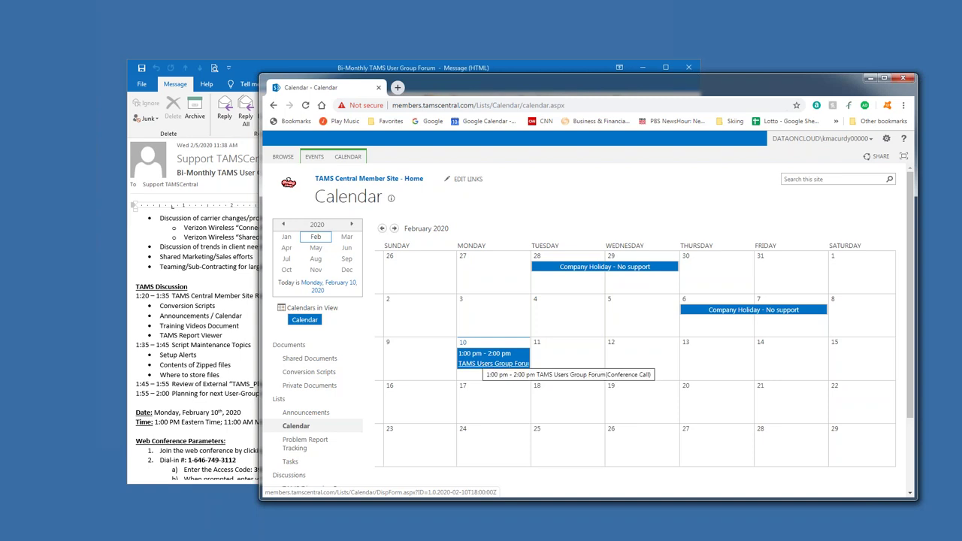
click(485, 364)
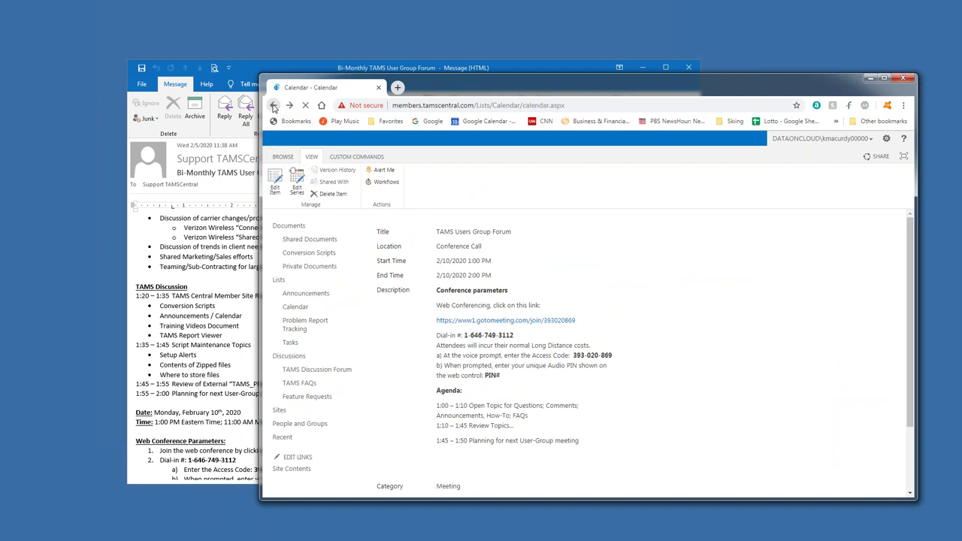
click(274, 105)
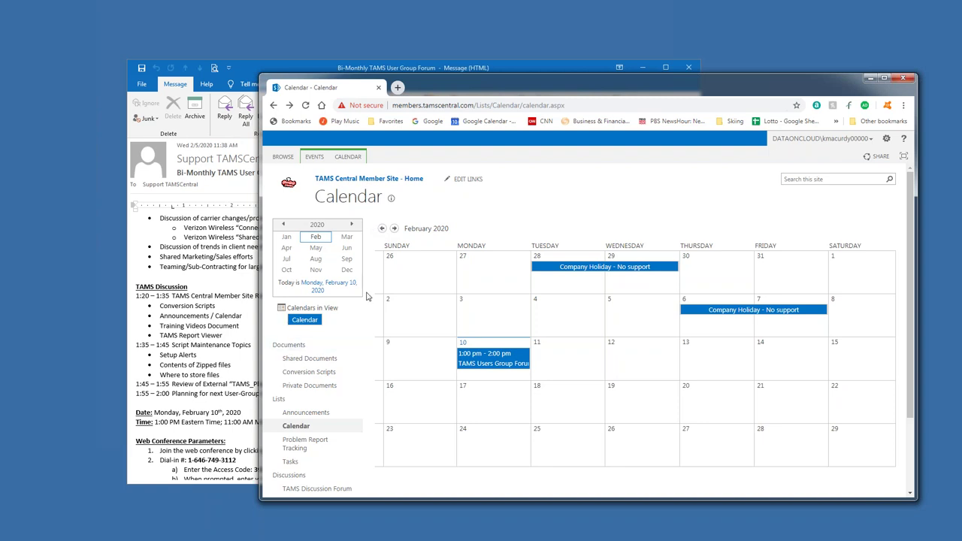
Step: Browse Shared Documents' rate sheets, training videos and setup packages like TAMSDBSetup
click(308, 359)
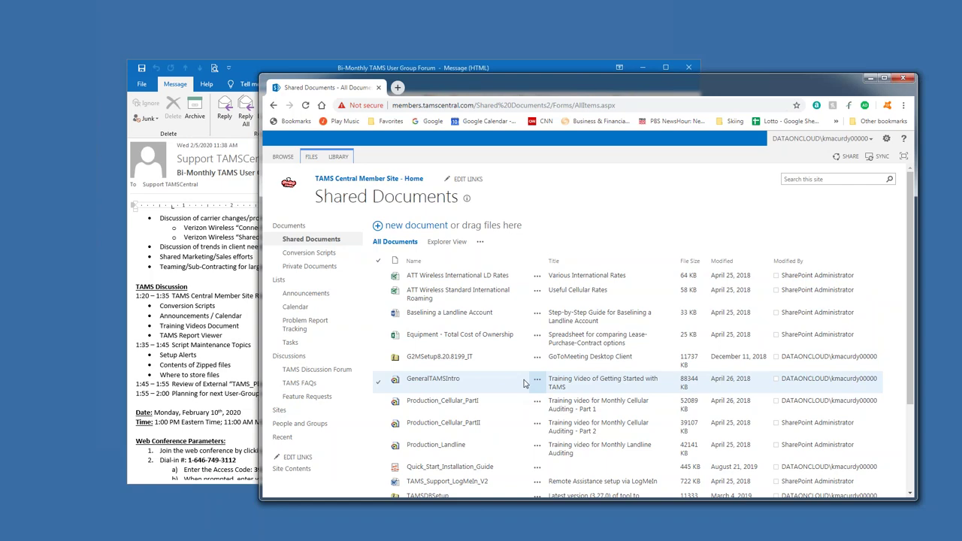
drag(910, 223, 927, 330)
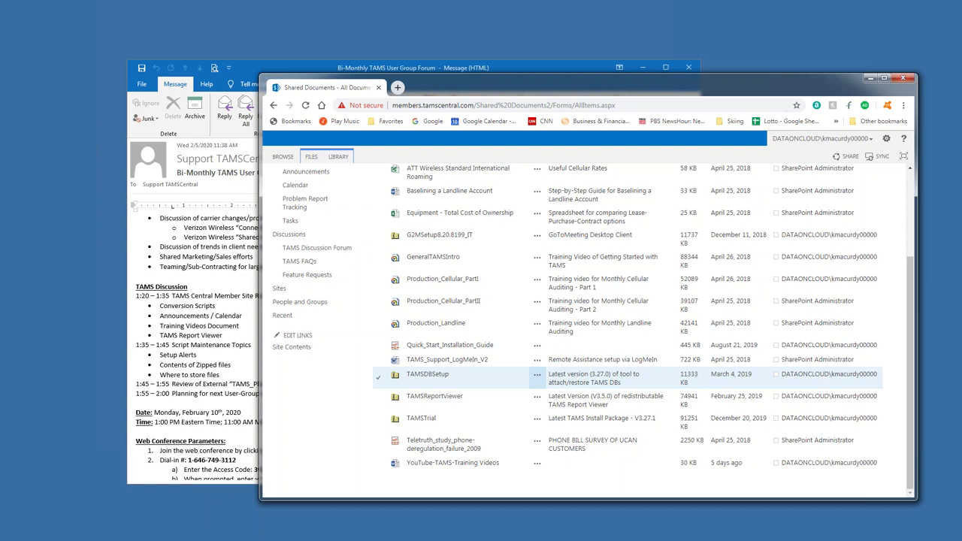
Step: Launch the YouTube-TAMS-Training Videos document in Word through the Word protocol prompt
scroll(580, 376, up, 1)
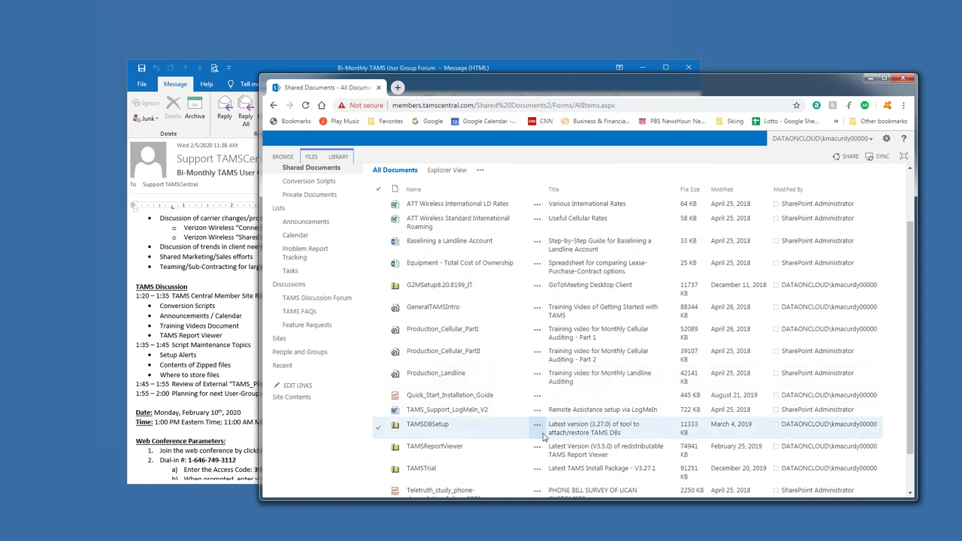
scroll(544, 437, down, 1)
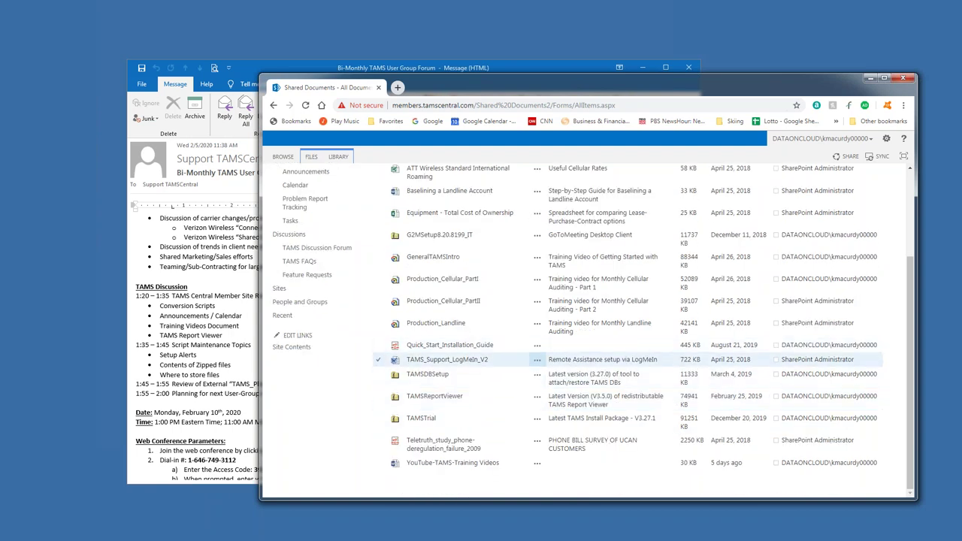
click(440, 464)
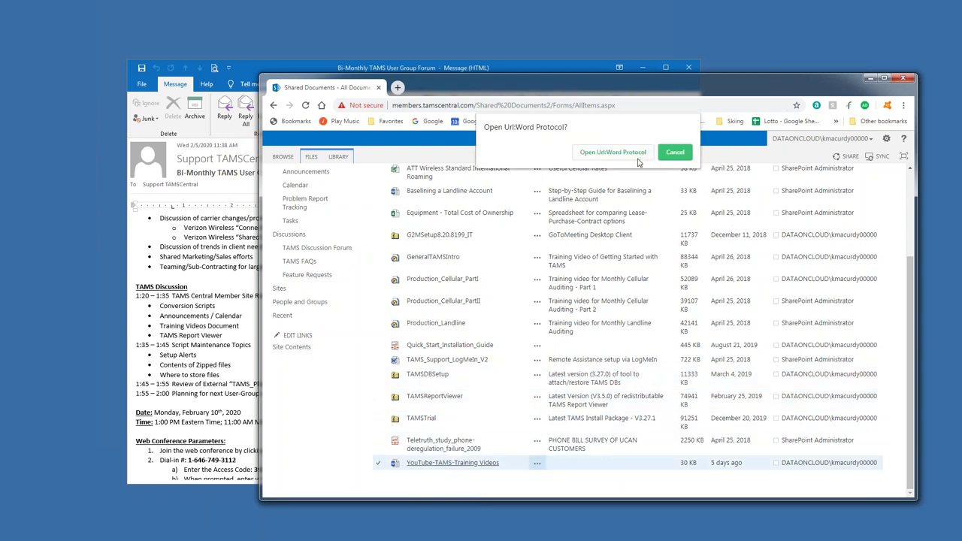
click(634, 153)
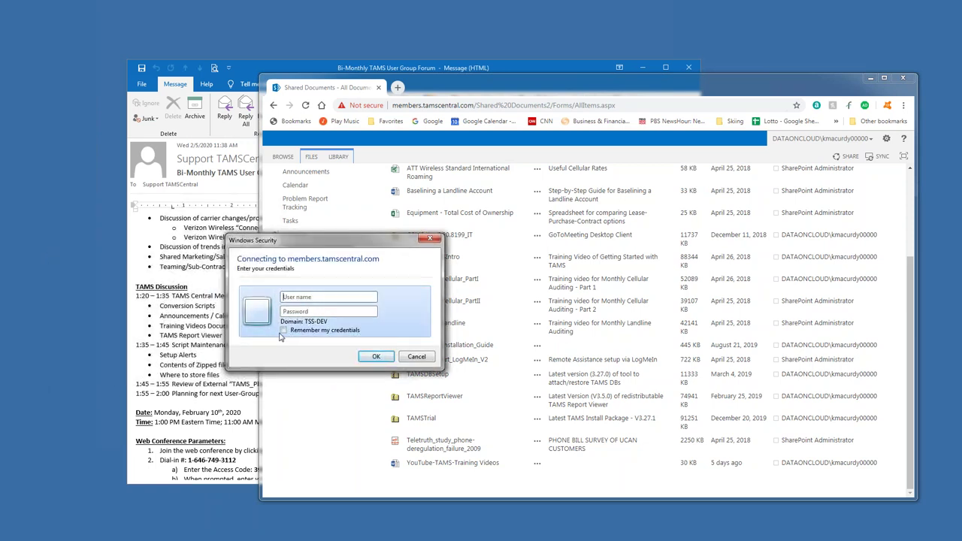
Step: Enter the account user name and password in the Windows Security prompt and submit
key(Tab)
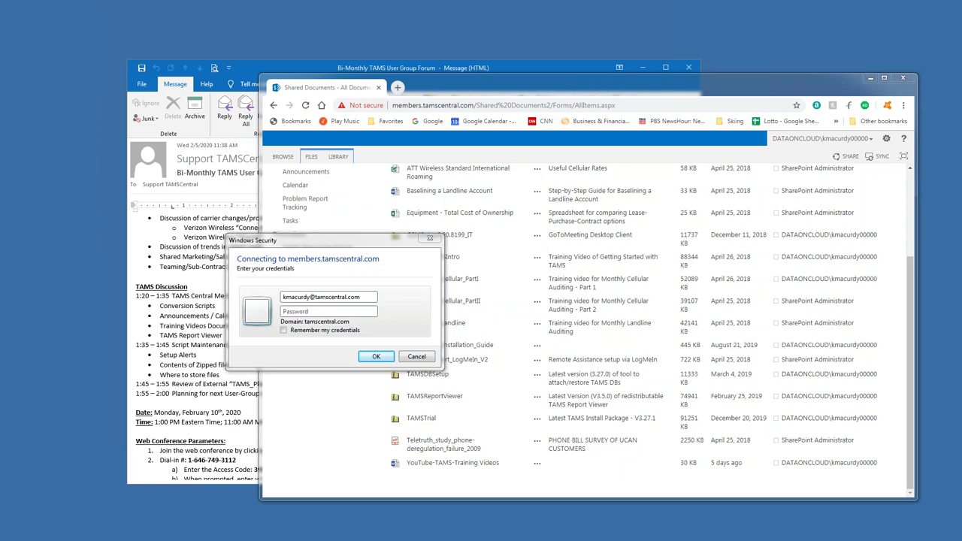
click(335, 344)
text(********)
click(374, 356)
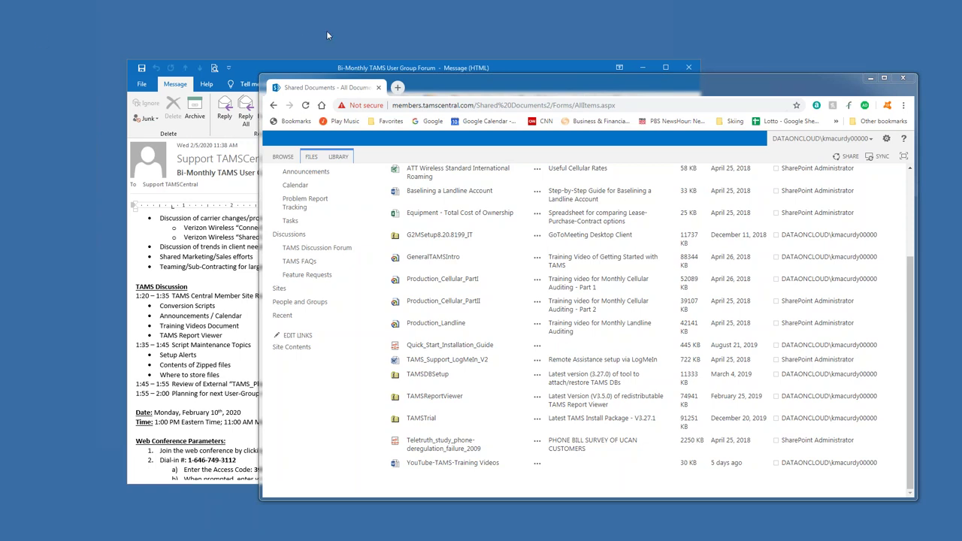
Step: Open the YouTube-TAMS-Training Videos document's details card and choose to download a copy
click(427, 464)
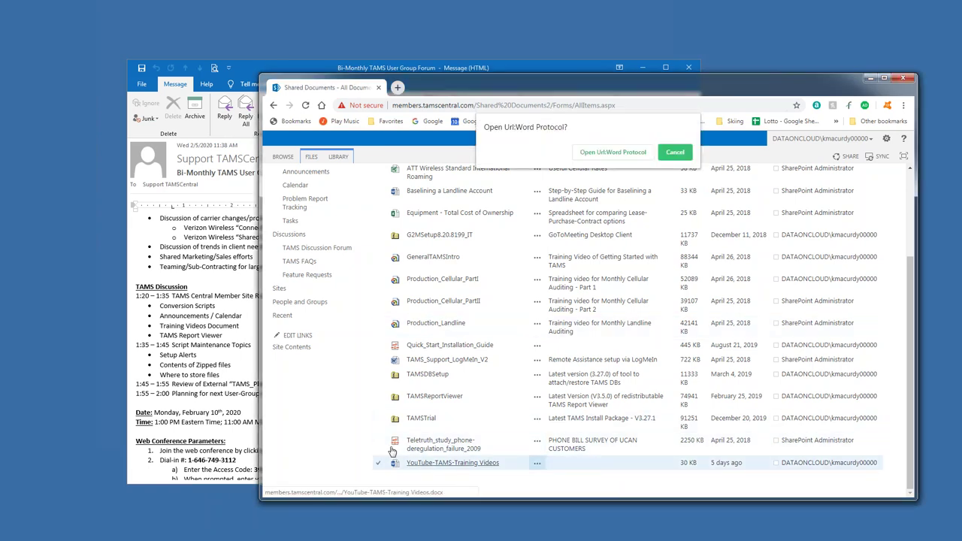
click(613, 153)
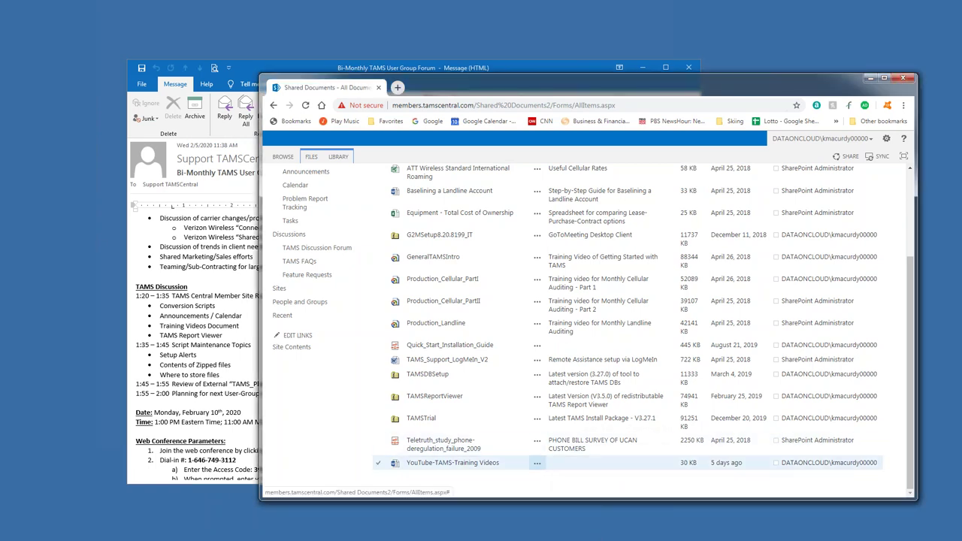
click(537, 463)
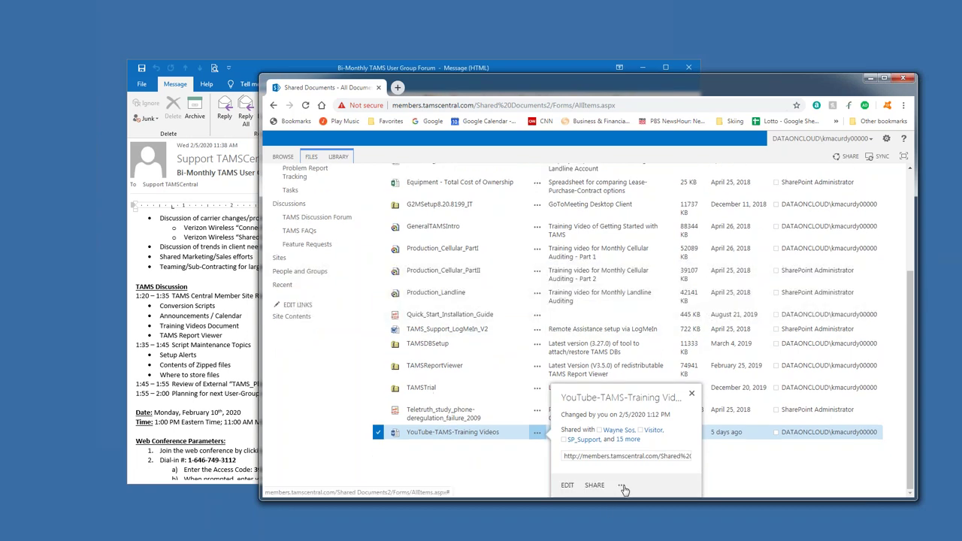
click(623, 490)
click(642, 455)
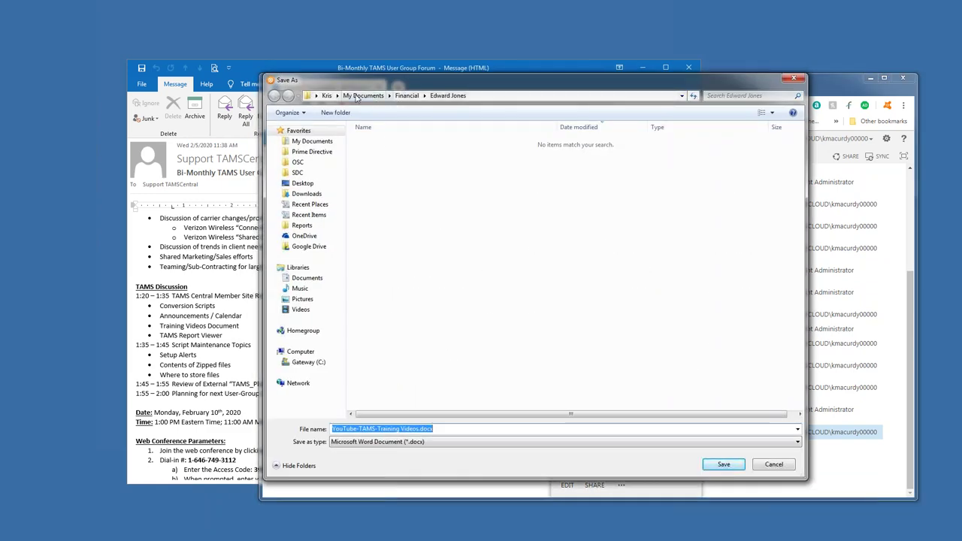
Step: Save the training videos document into the Downloads folder and open the download's options
click(361, 96)
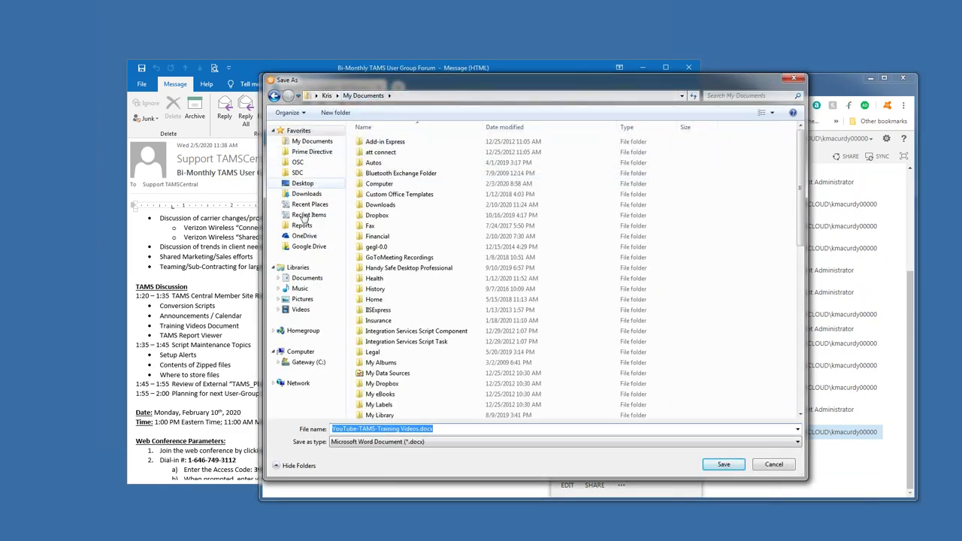
click(306, 194)
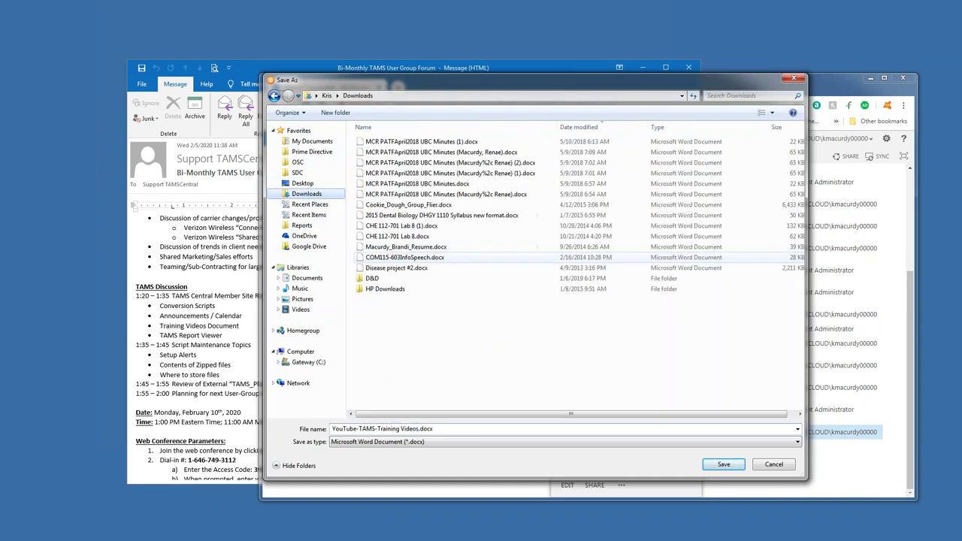
click(724, 464)
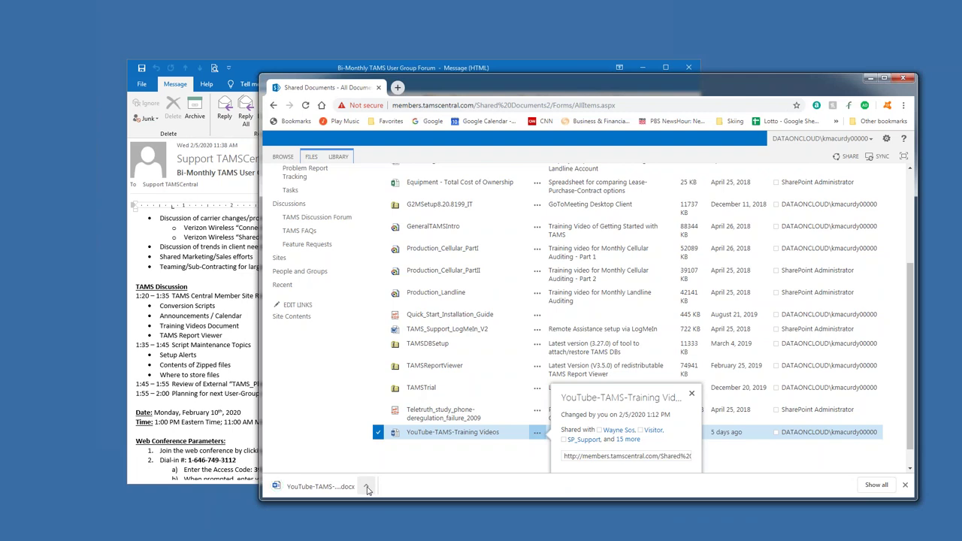
click(367, 487)
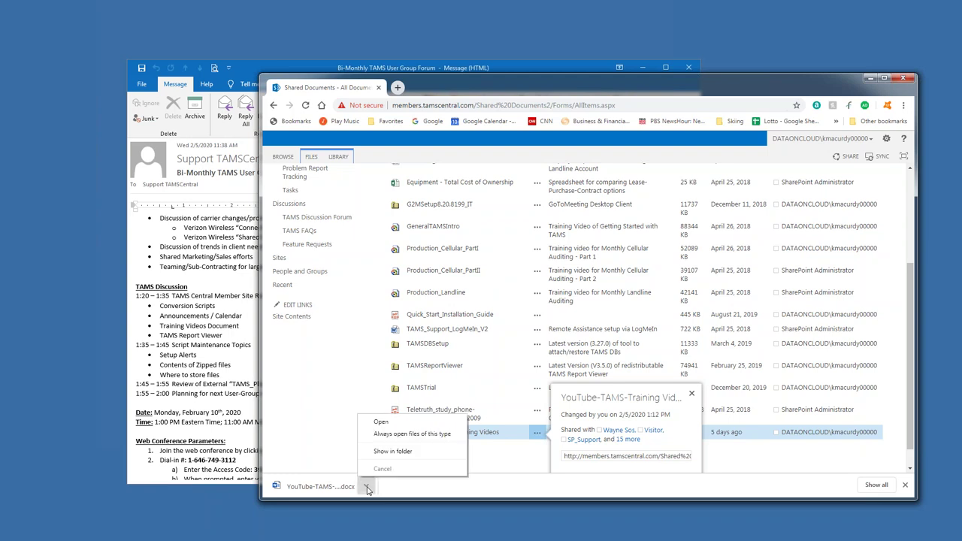
Step: Show the download in its folder and open YouTube-TAMS-Training Videos.docx from Downloads
click(385, 455)
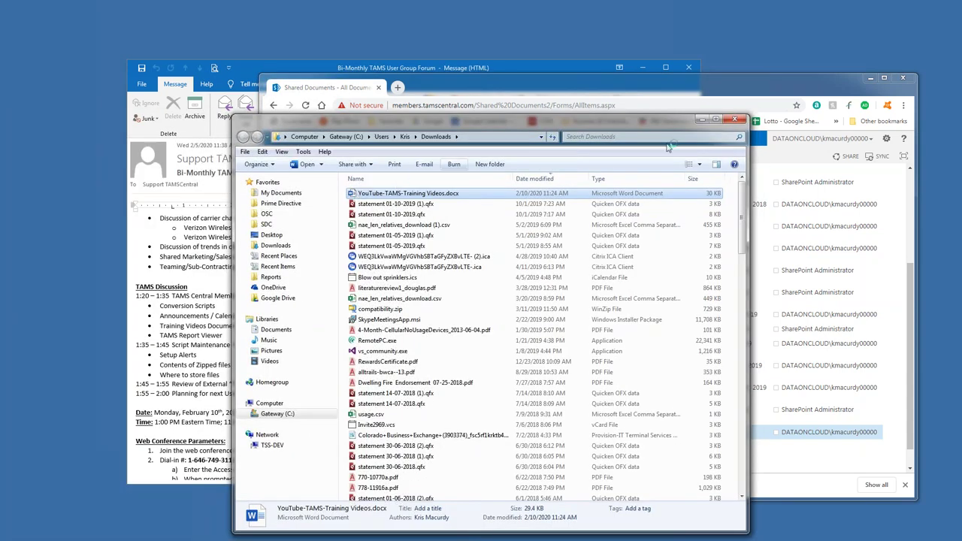
click(735, 119)
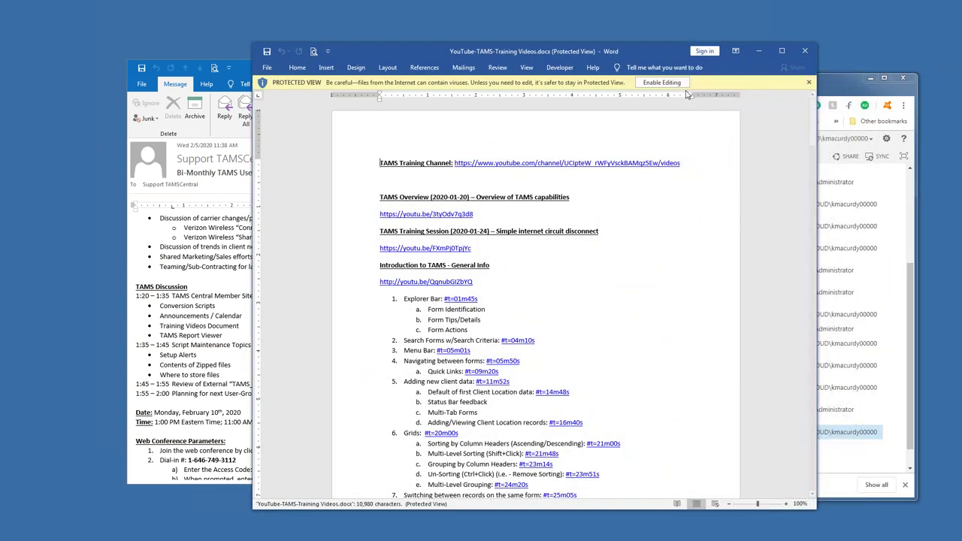
Step: Enable editing in the document and follow the TAMS Training Channel link to YouTube
click(662, 81)
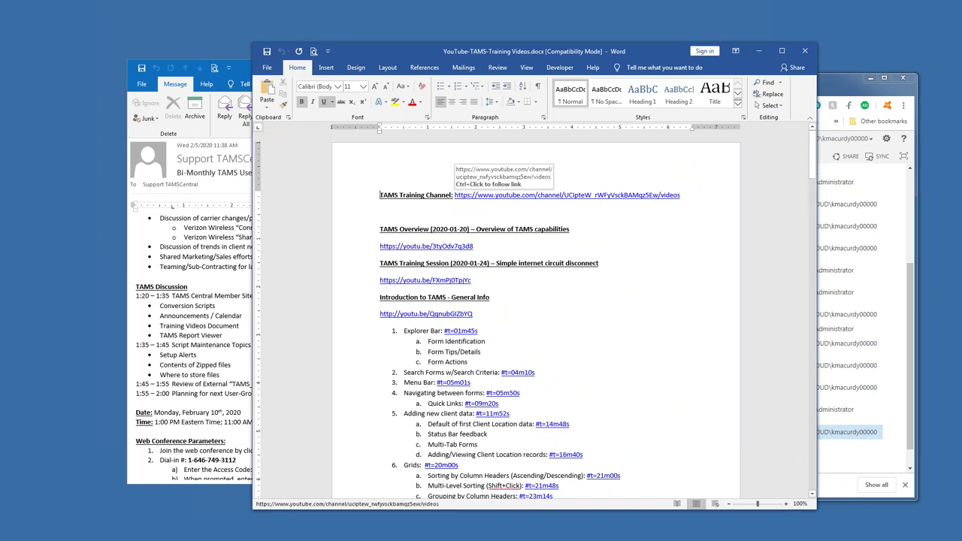
click(522, 196)
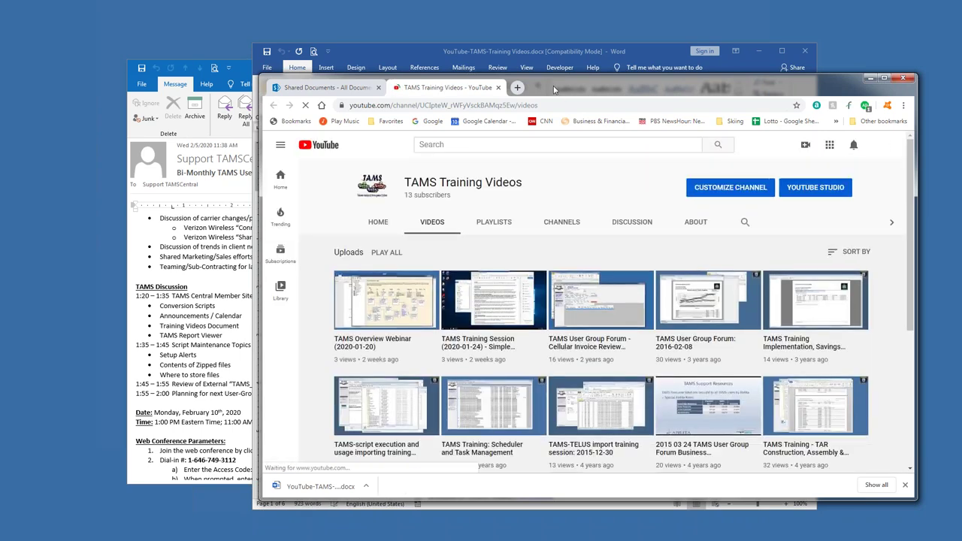
Step: Arrange the YouTube channel on the left and the Word document beside it, selecting Introduction to TAMS
drag(554, 90, 436, 96)
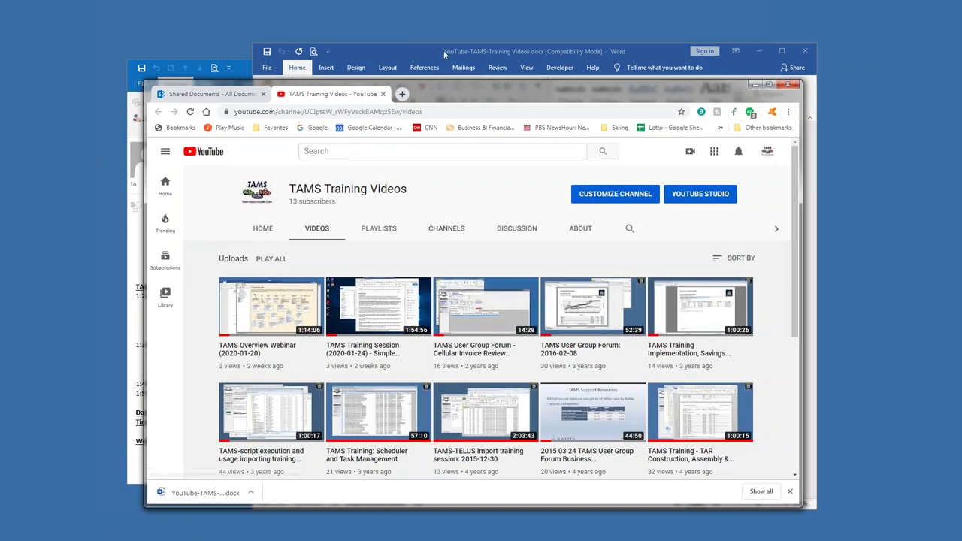
drag(445, 53, 556, 48)
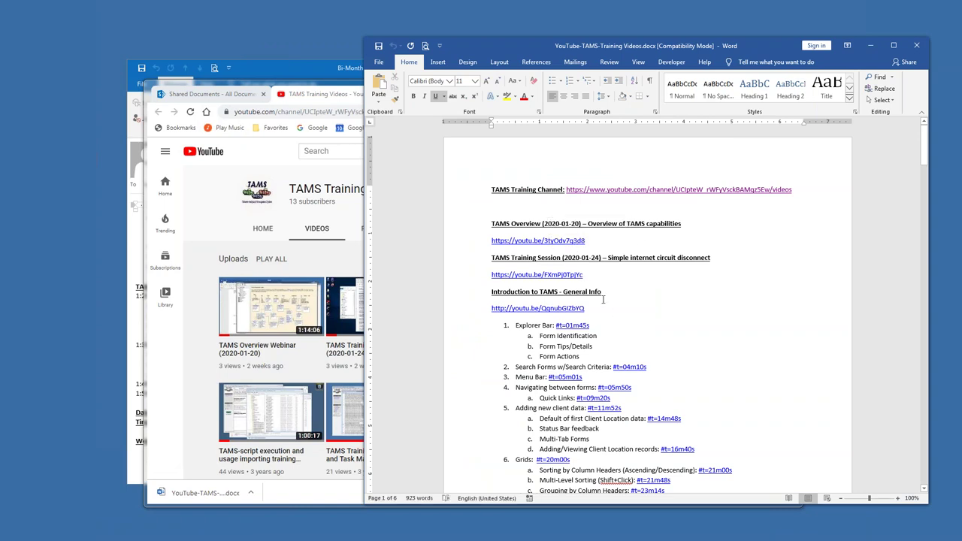
click(459, 301)
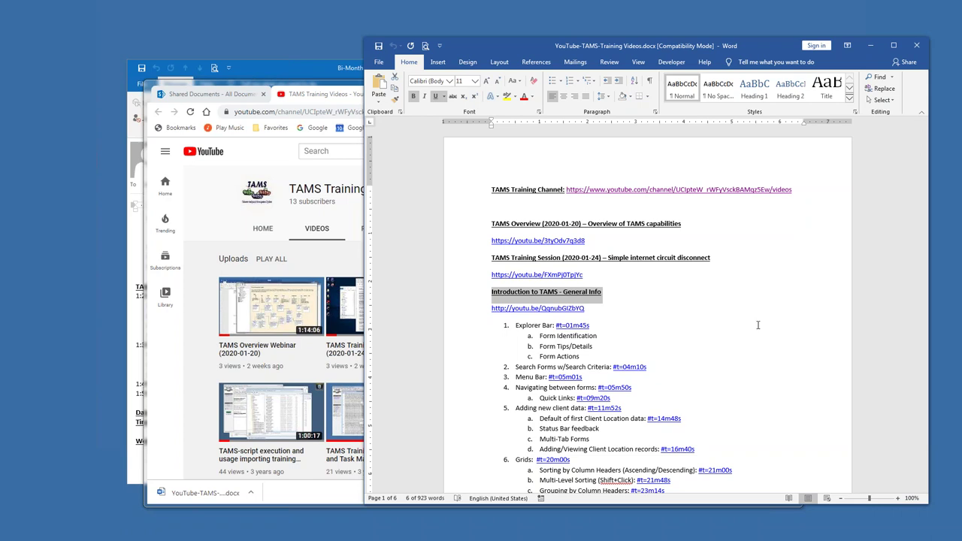
drag(770, 51, 746, 51)
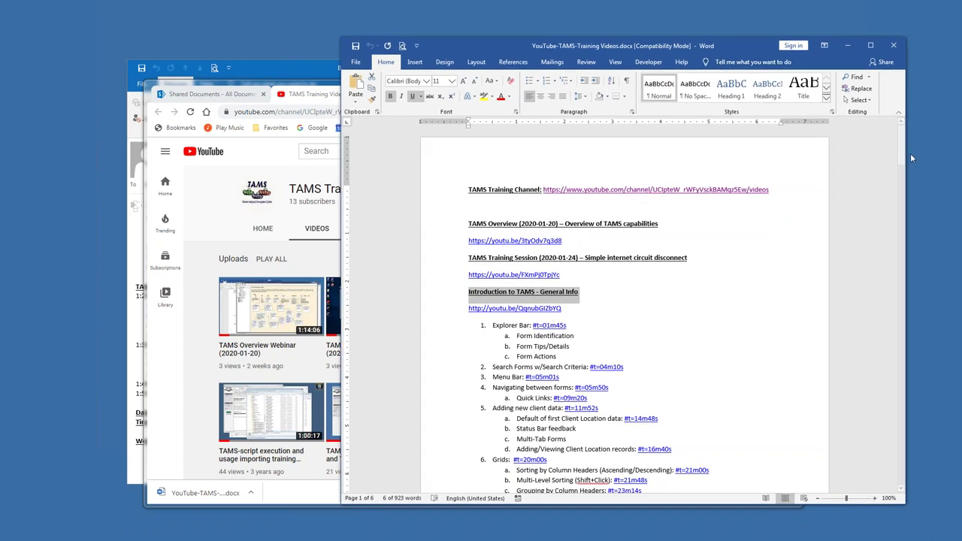
scroll(865, 154, down, 3)
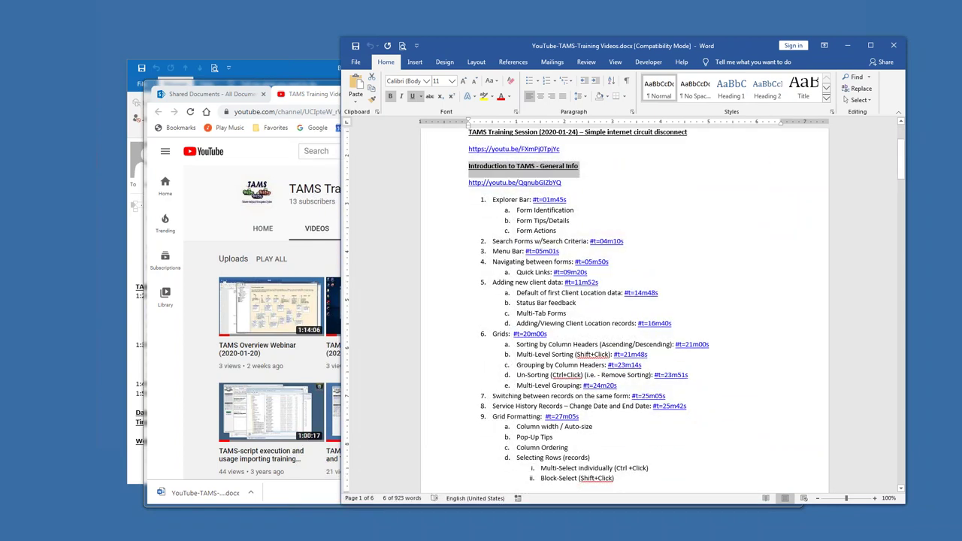
click(519, 402)
scroll(526, 384, down, 1)
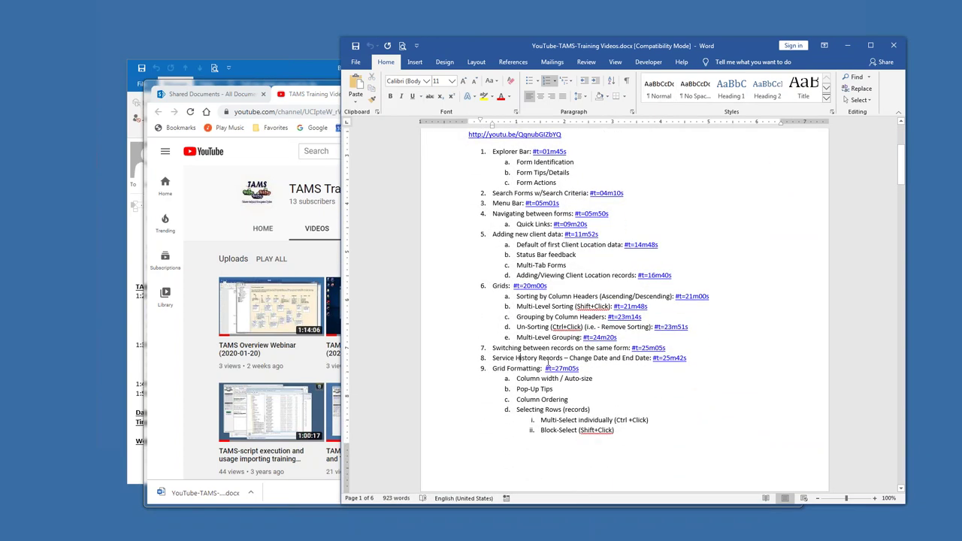
scroll(566, 227, up, 2)
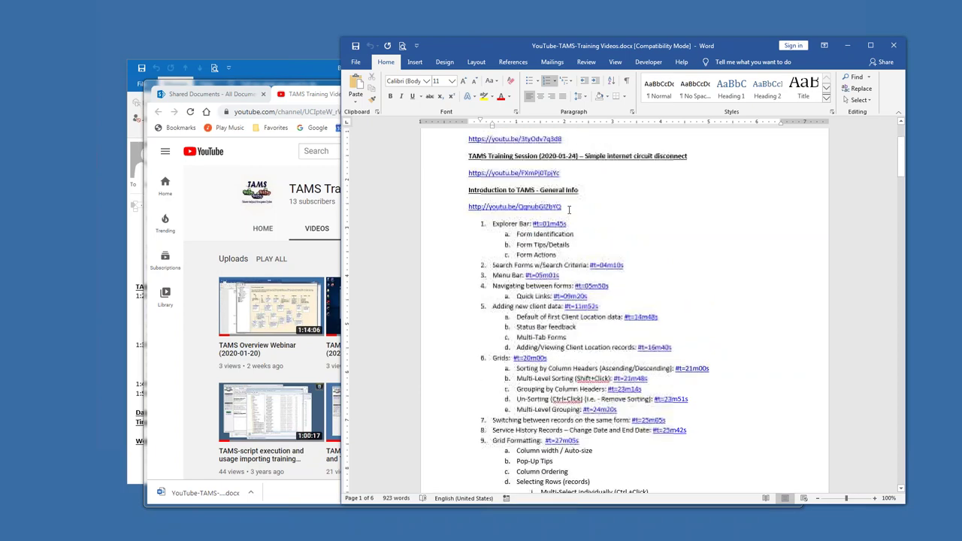
scroll(576, 253, down, 1)
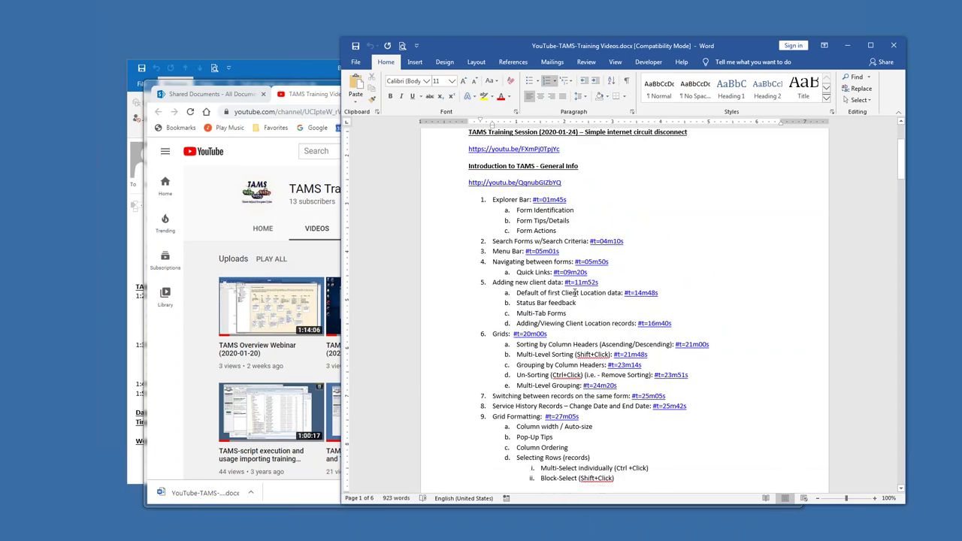
scroll(555, 308, down, 1)
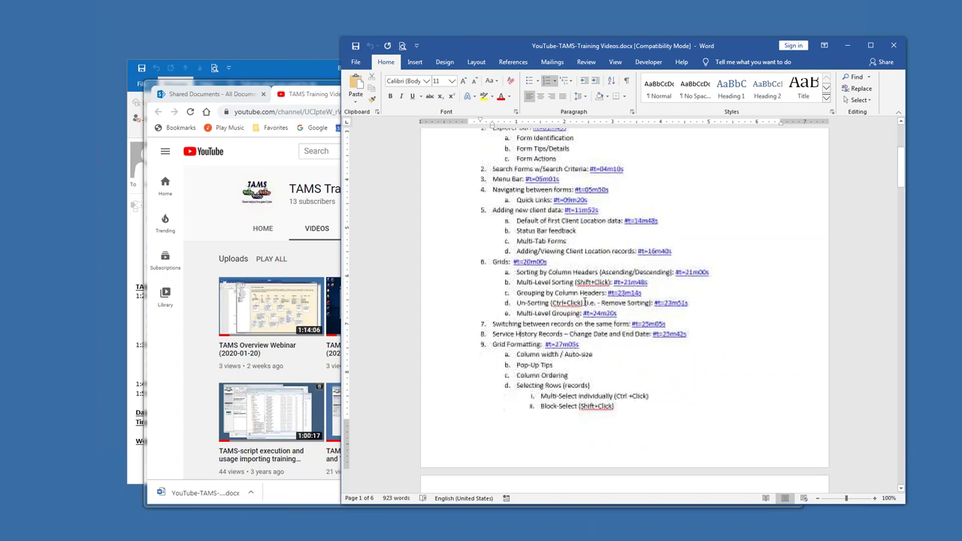
scroll(542, 293, down, 2)
scroll(548, 296, down, 1)
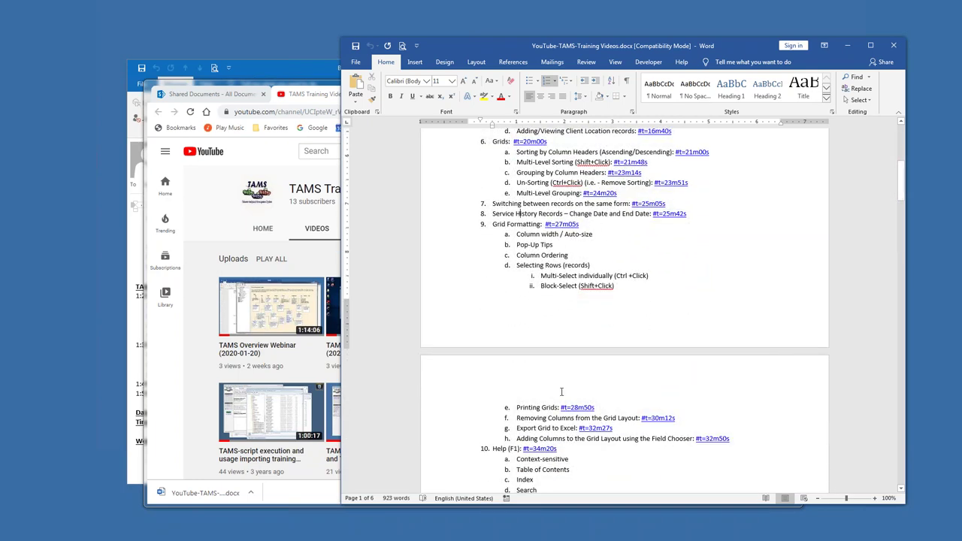
scroll(594, 391, down, 1)
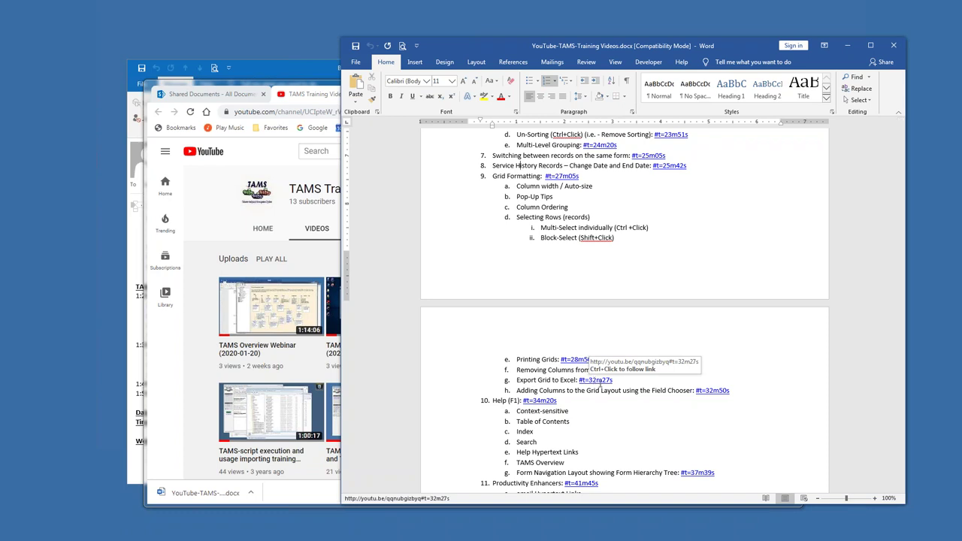
scroll(569, 403, down, 8)
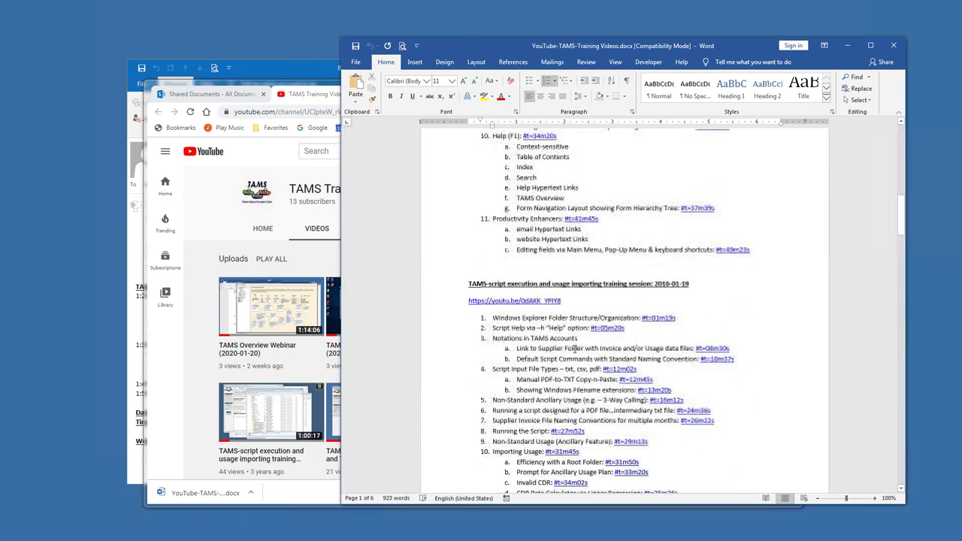
scroll(580, 305, down, 4)
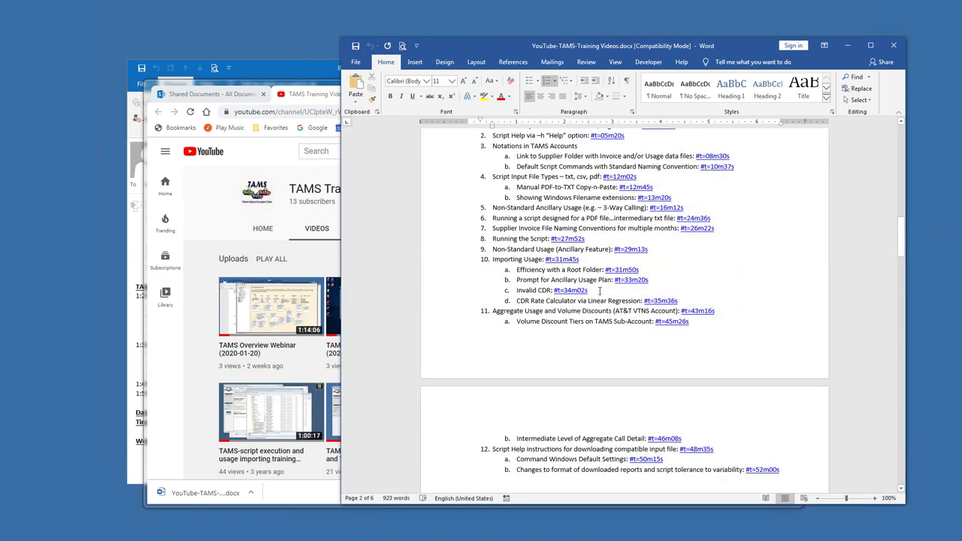
scroll(599, 291, down, 7)
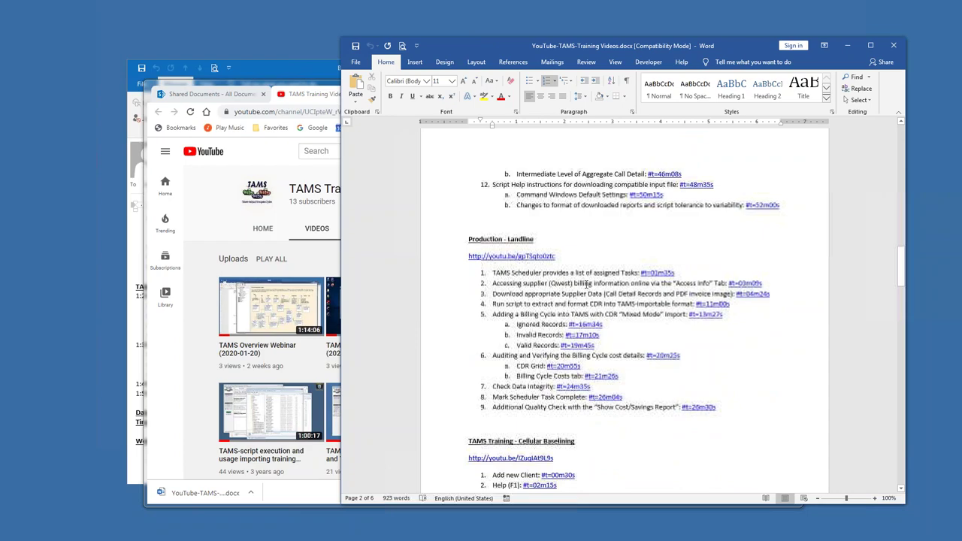
scroll(585, 292, down, 4)
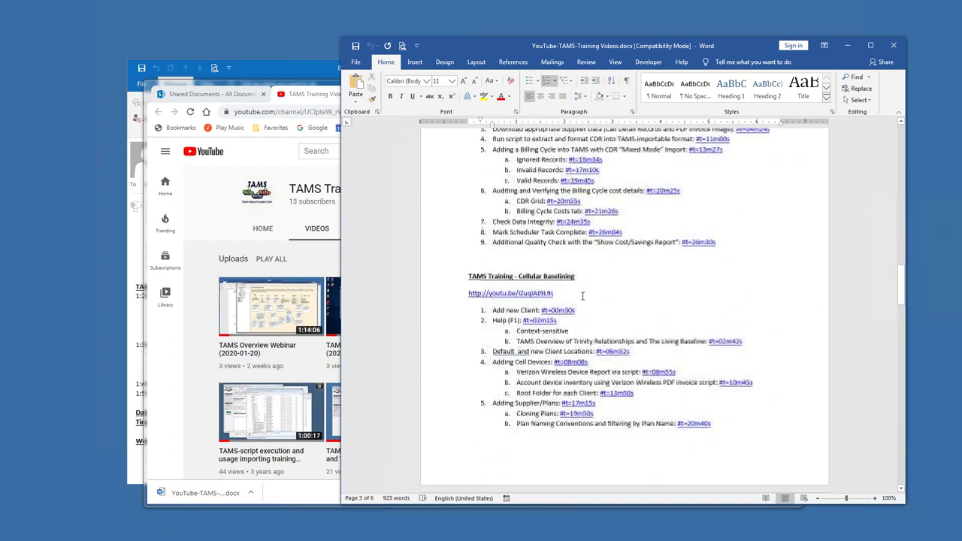
scroll(583, 296, down, 10)
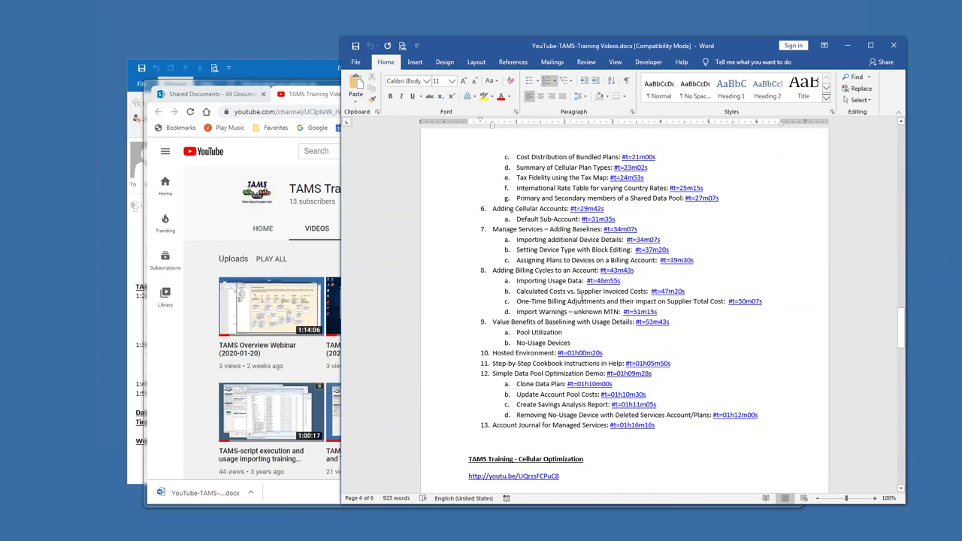
scroll(583, 296, down, 5)
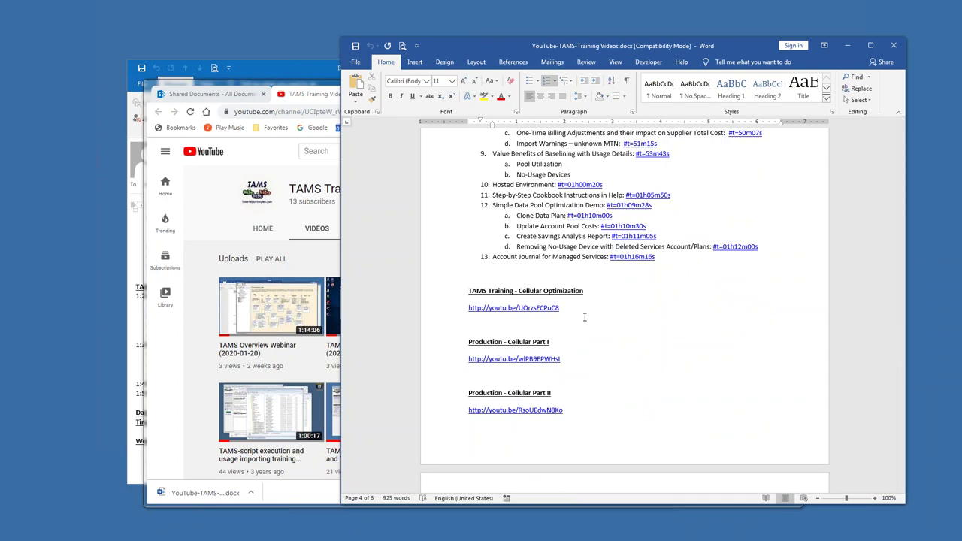
scroll(606, 318, down, 3)
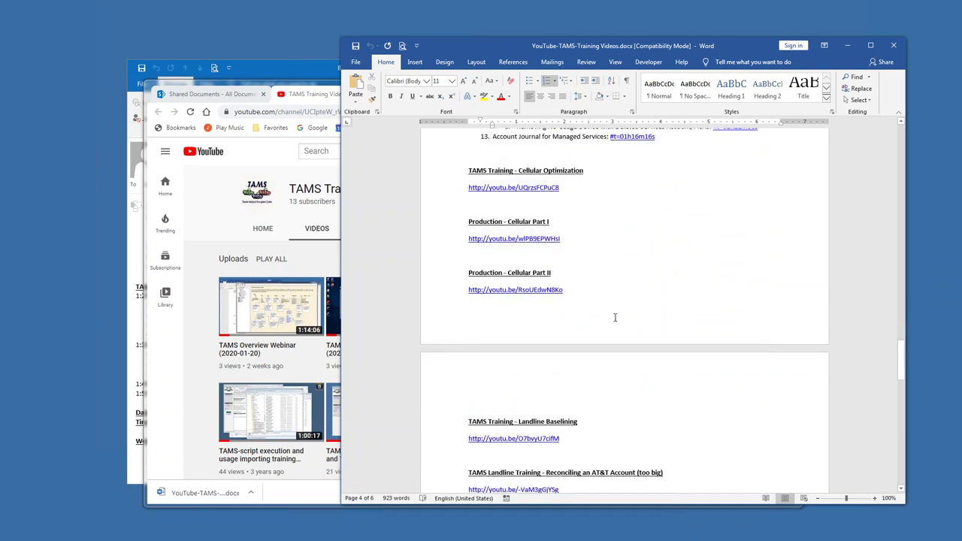
scroll(615, 317, up, 20)
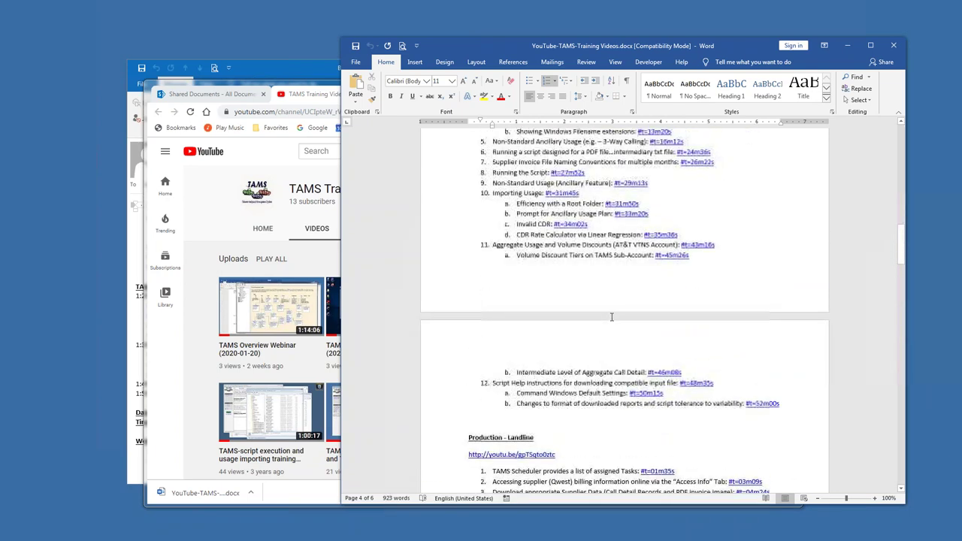
scroll(601, 279, up, 15)
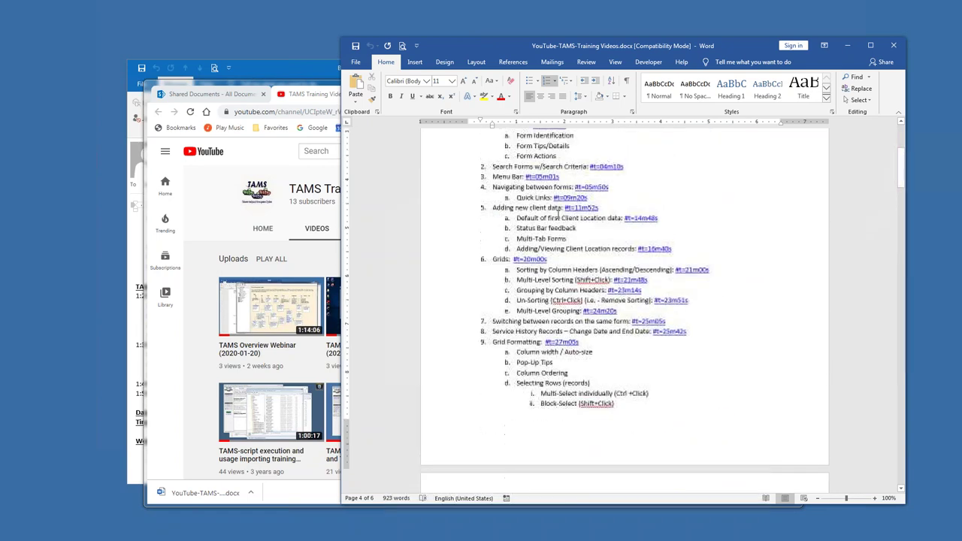
scroll(559, 212, up, 5)
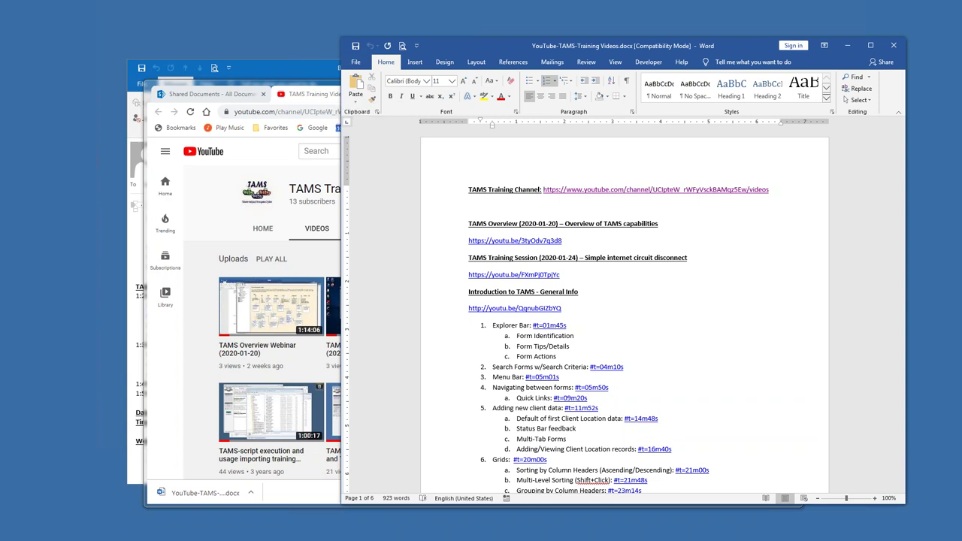
Step: Close the YouTube channel tab, the Word training videos document, and the member site browser window
drag(452, 44, 466, 46)
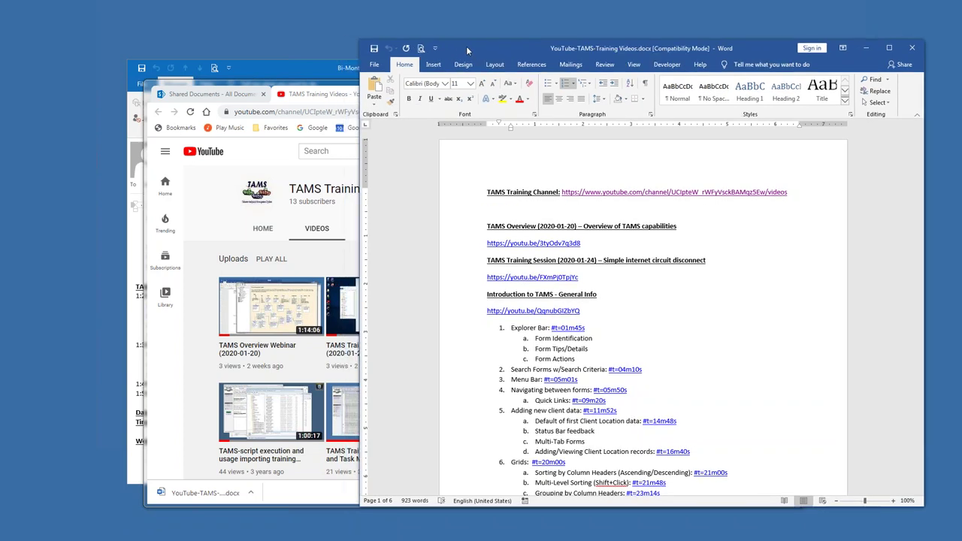
click(348, 97)
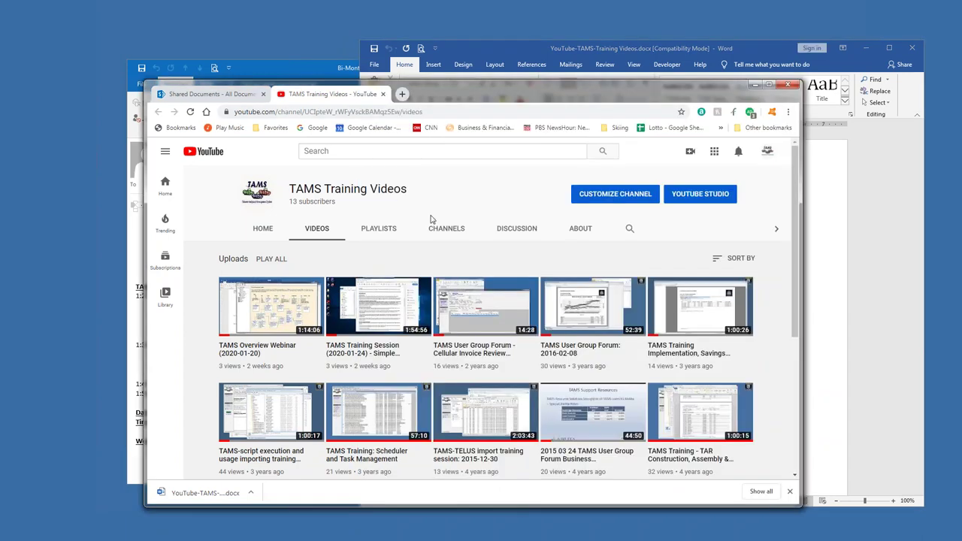
click(383, 94)
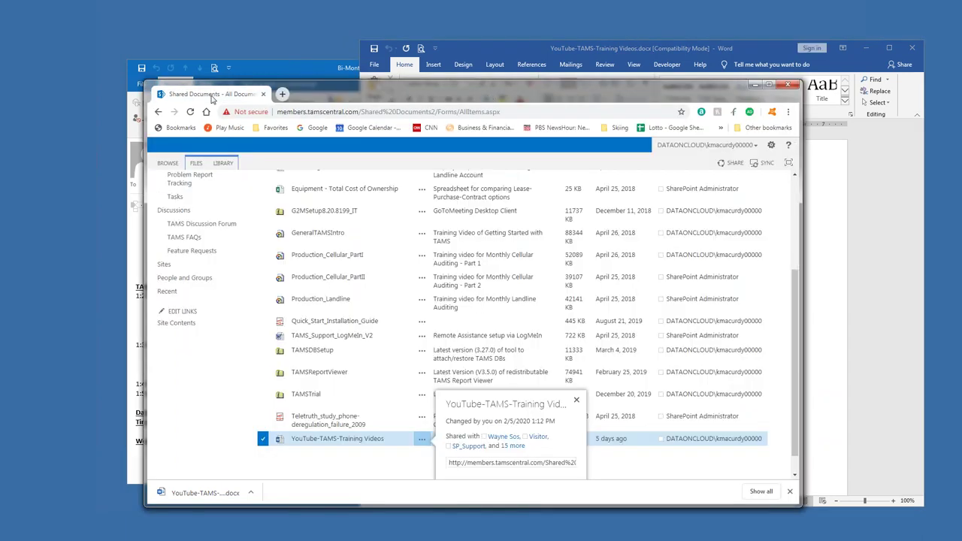
drag(724, 96, 681, 101)
click(734, 48)
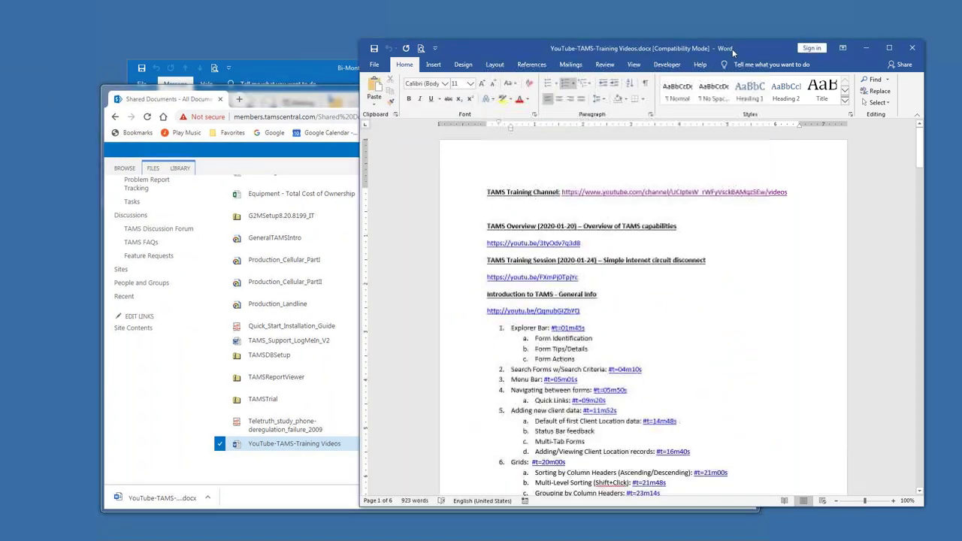
click(912, 49)
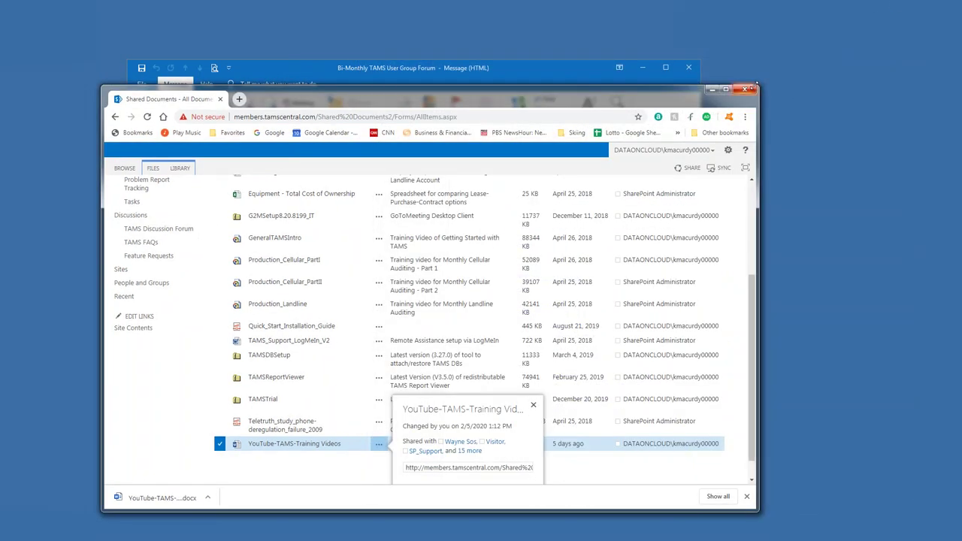
click(750, 91)
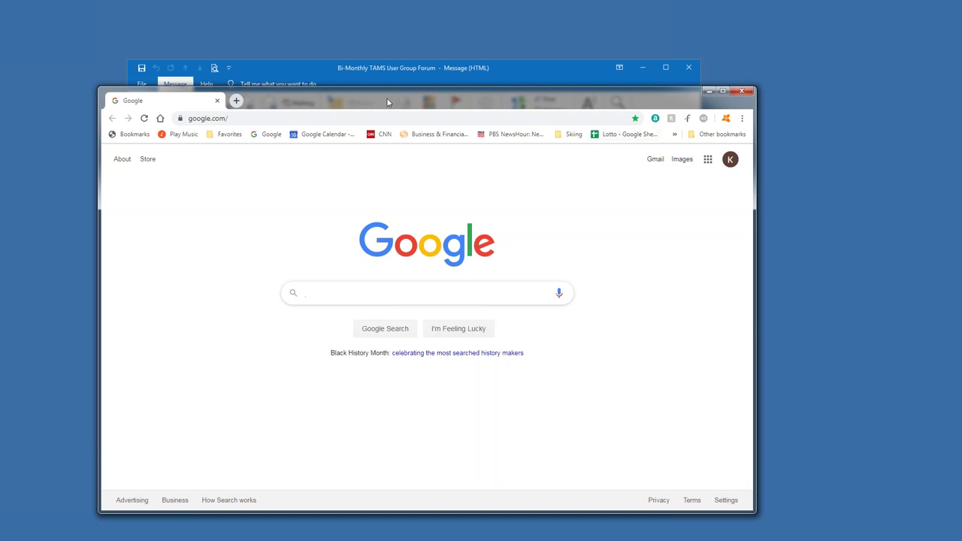
Step: Open members.tamscentral.com from the TSS > Website favorites, sign in, and bring the agenda email forward
drag(388, 103, 361, 107)
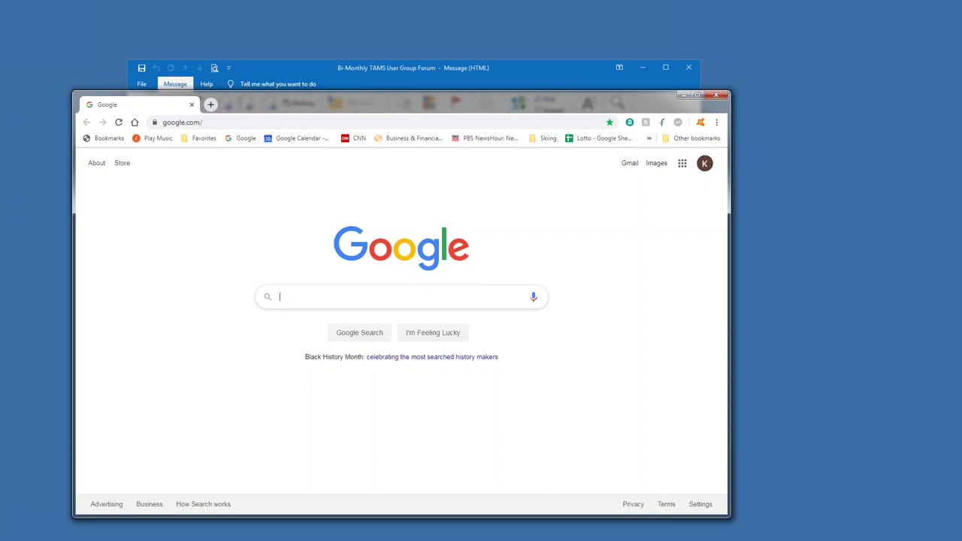
click(194, 140)
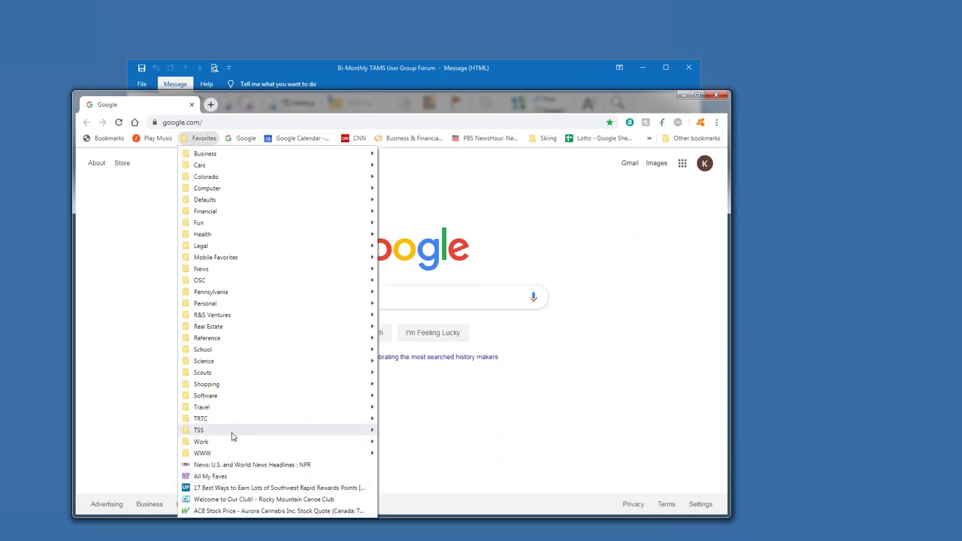
mouse_move(233, 436)
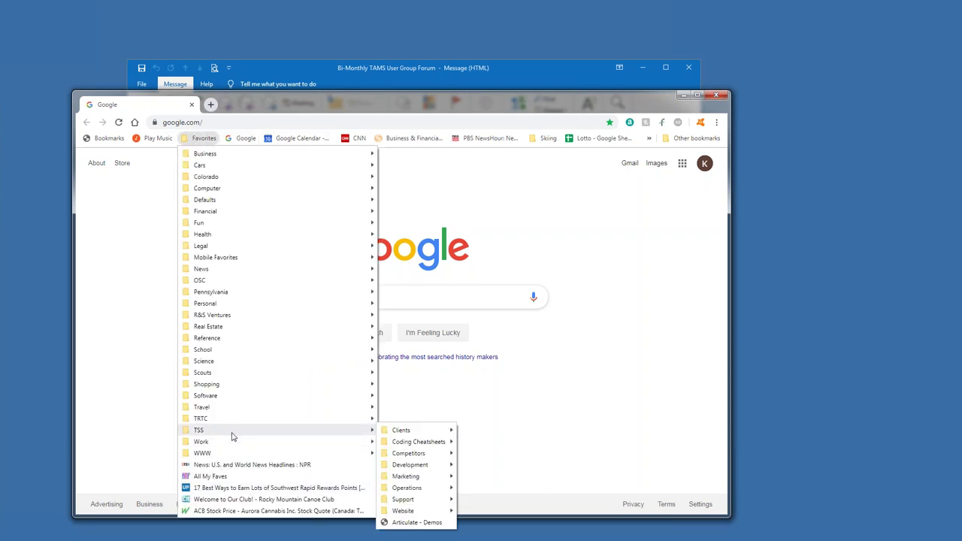
mouse_move(425, 511)
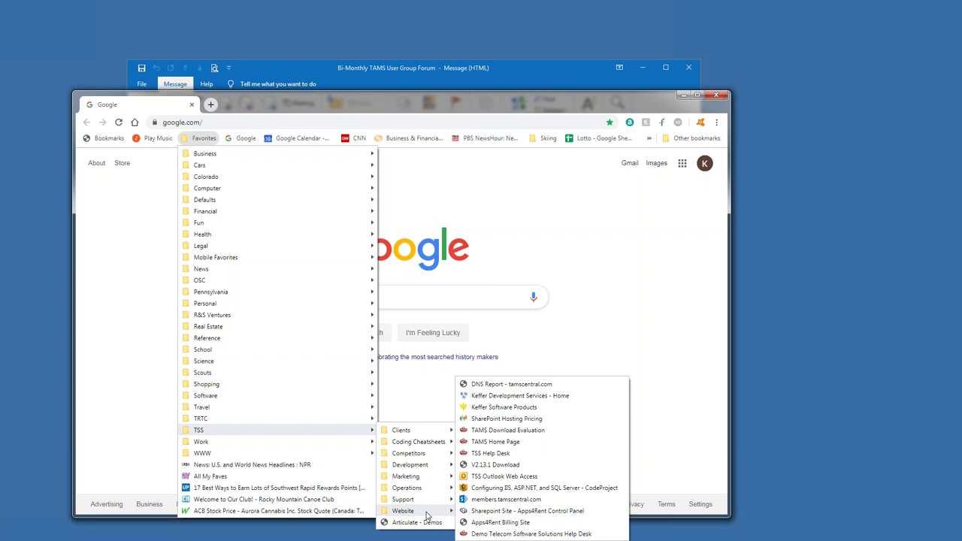
click(496, 499)
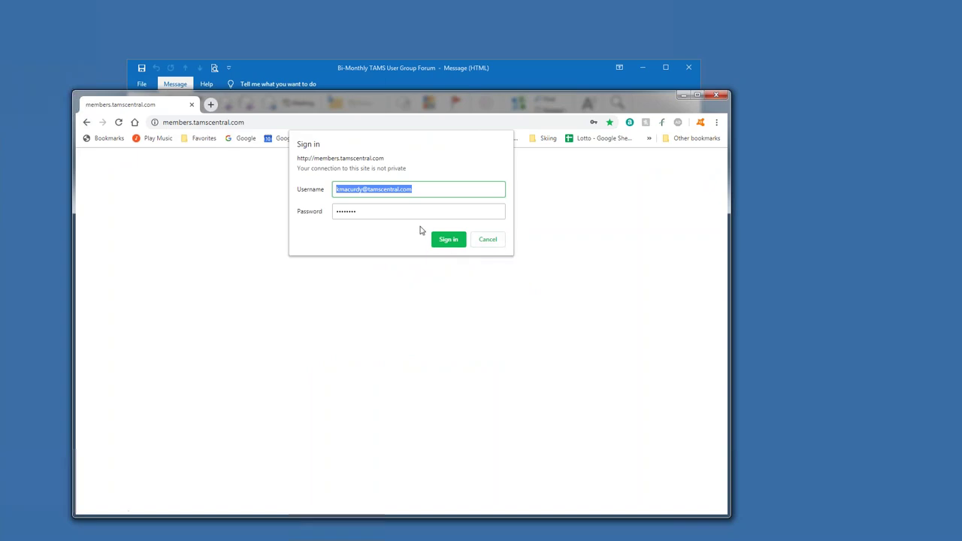
click(451, 239)
drag(359, 72, 527, 83)
Step: Highlight 'TAMS Report Viewer' in the agenda email and scroll the member site home page
click(392, 347)
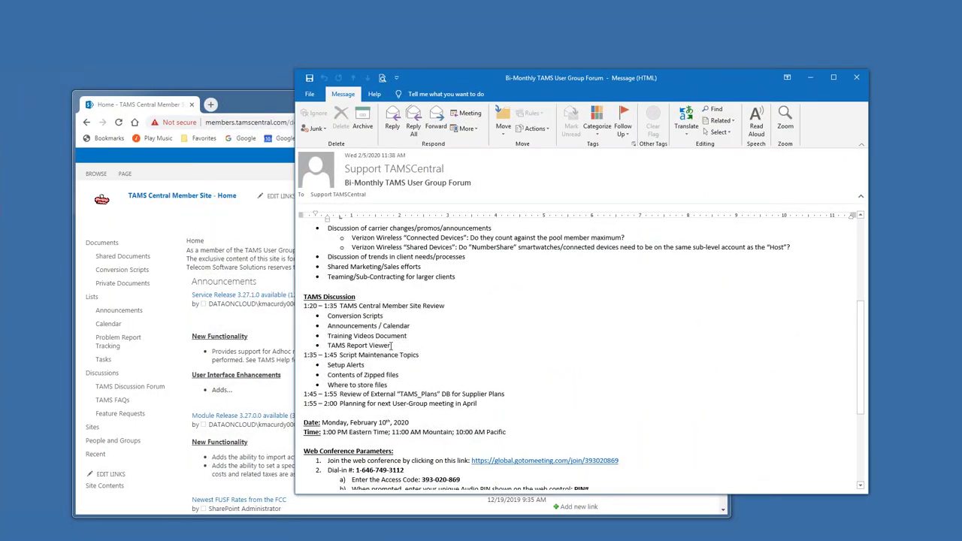
drag(391, 346, 325, 345)
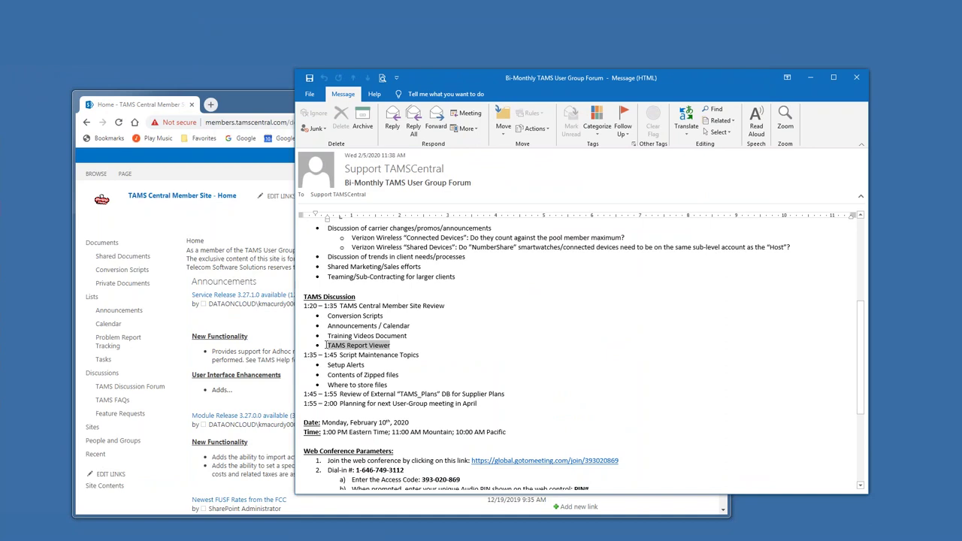
click(236, 110)
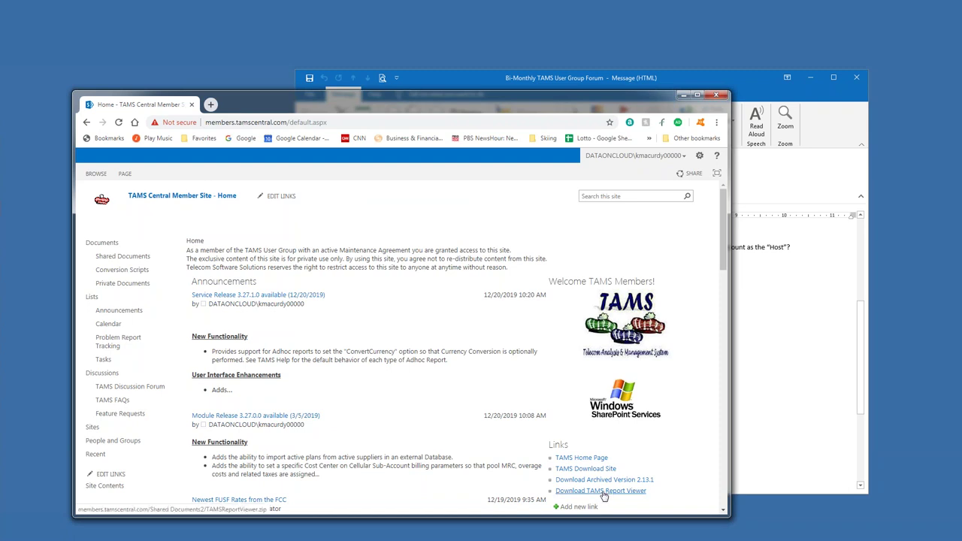
scroll(605, 496, down, 1)
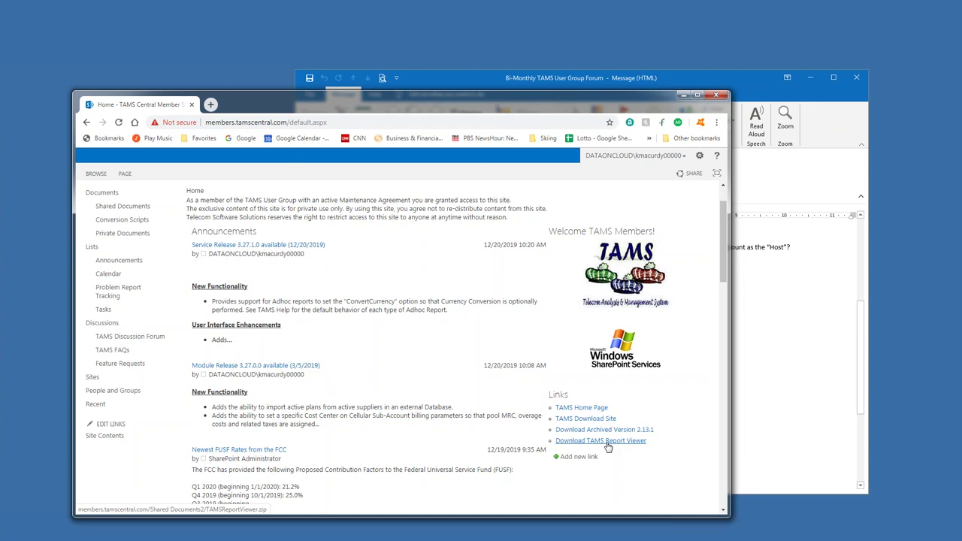
Step: Highlight the TAMS Report Viewer agenda item, then switch back to the member site browser
drag(751, 73, 758, 55)
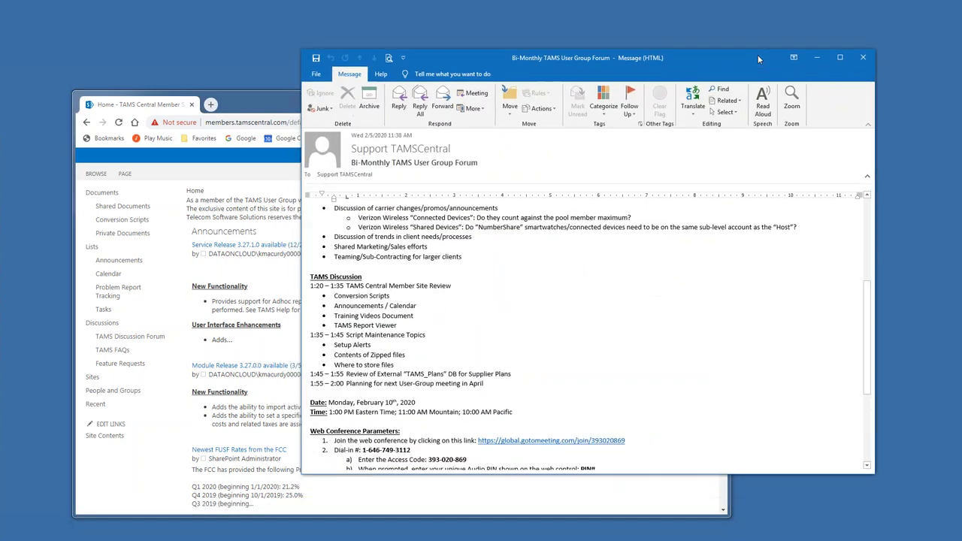
drag(335, 326, 397, 326)
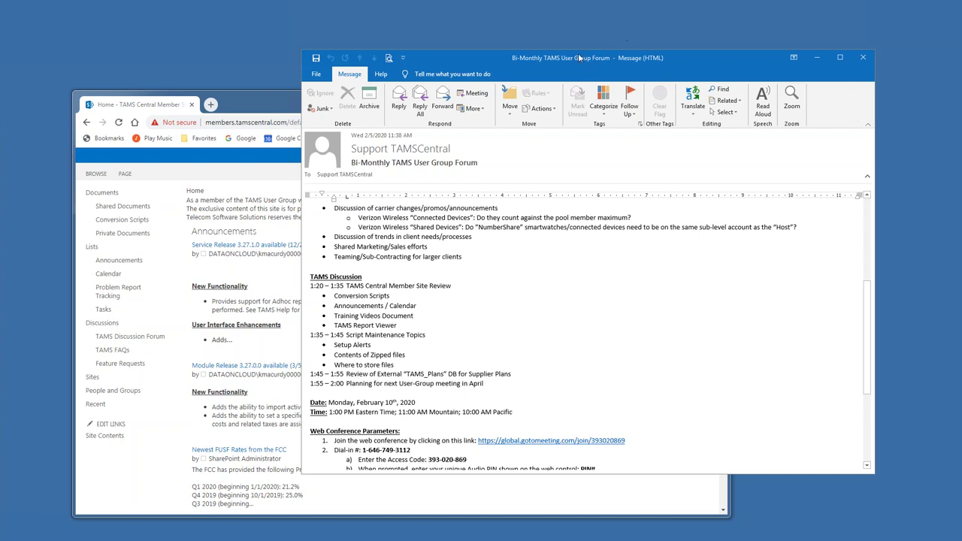
drag(572, 58, 583, 54)
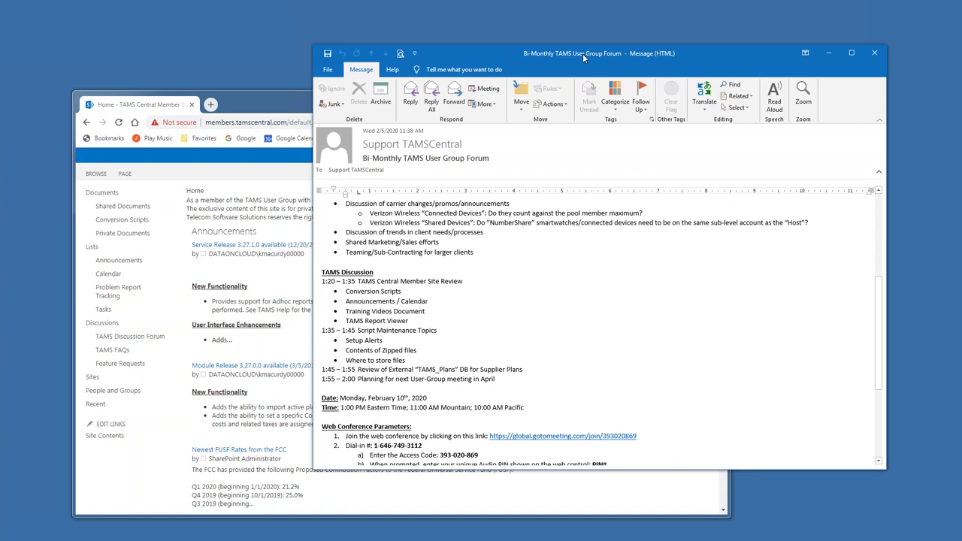
key(alt+Tab)
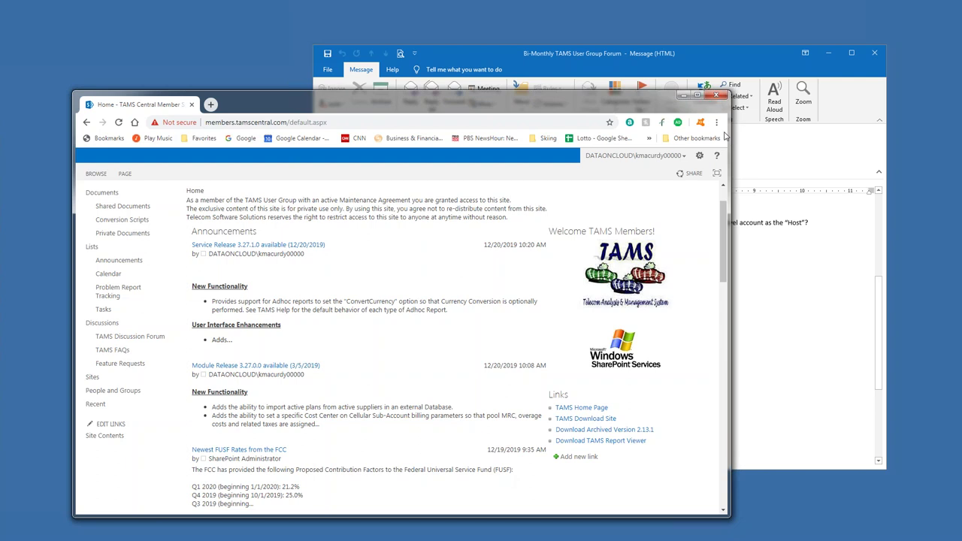
Step: Sign out of the member site from the user name menu
click(658, 155)
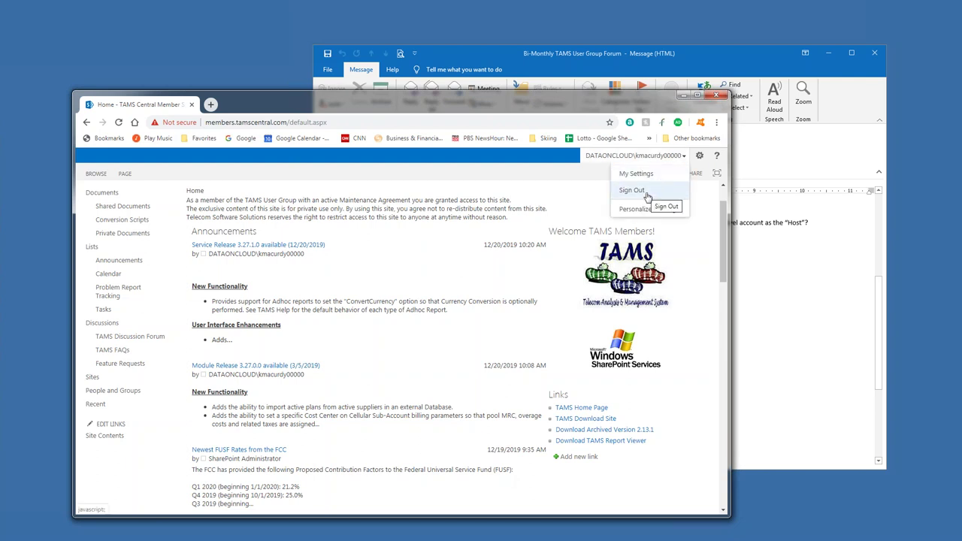
click(648, 197)
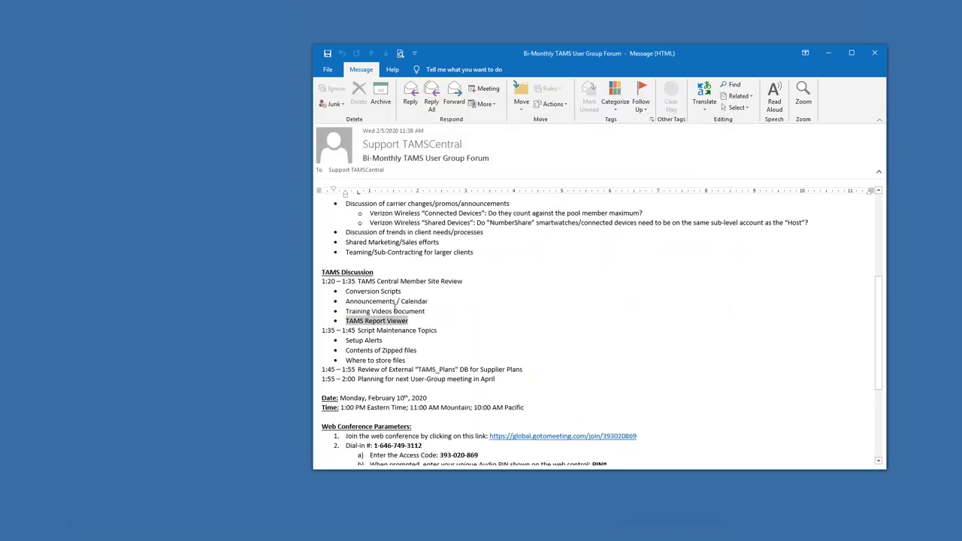
Step: Make the agenda email editable and add an unbulleted, indented line under TAMS Report Viewer
click(395, 305)
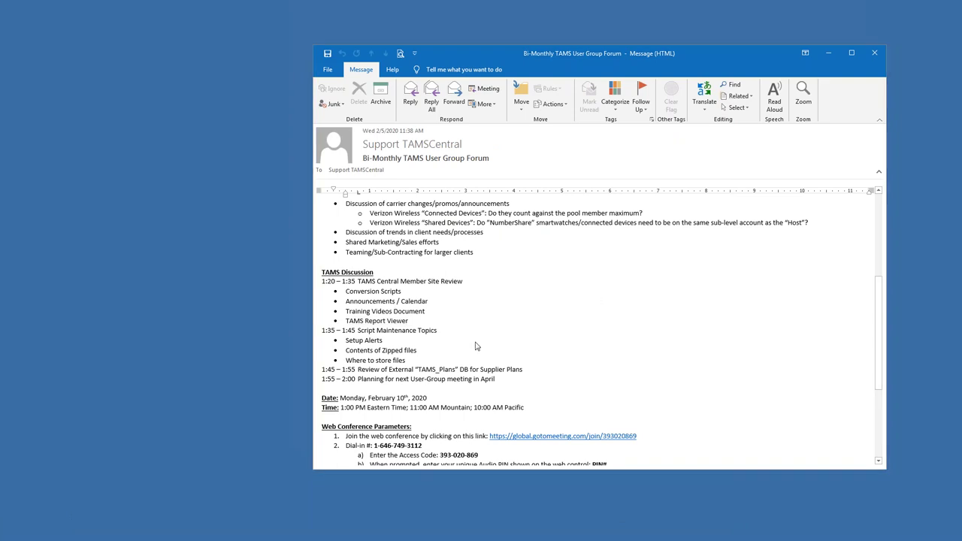
click(416, 320)
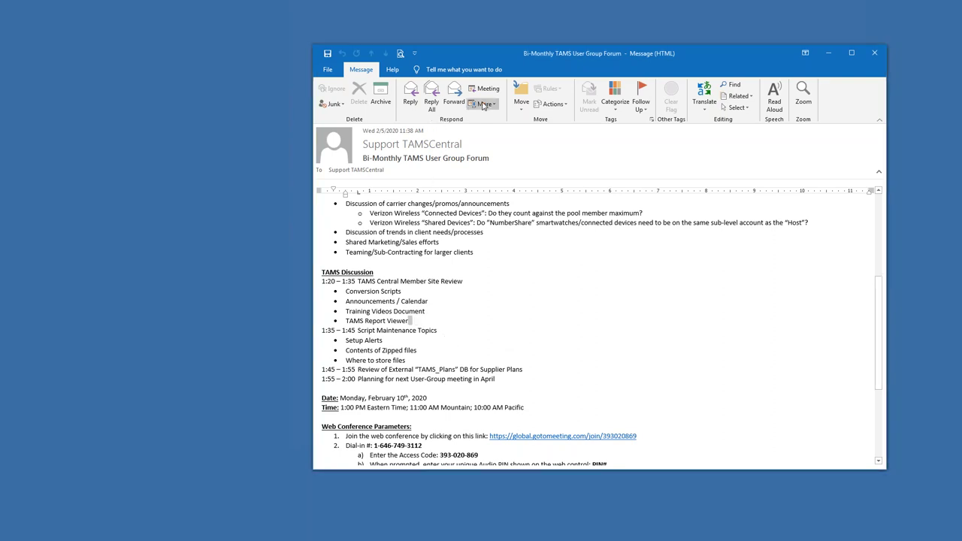
click(566, 106)
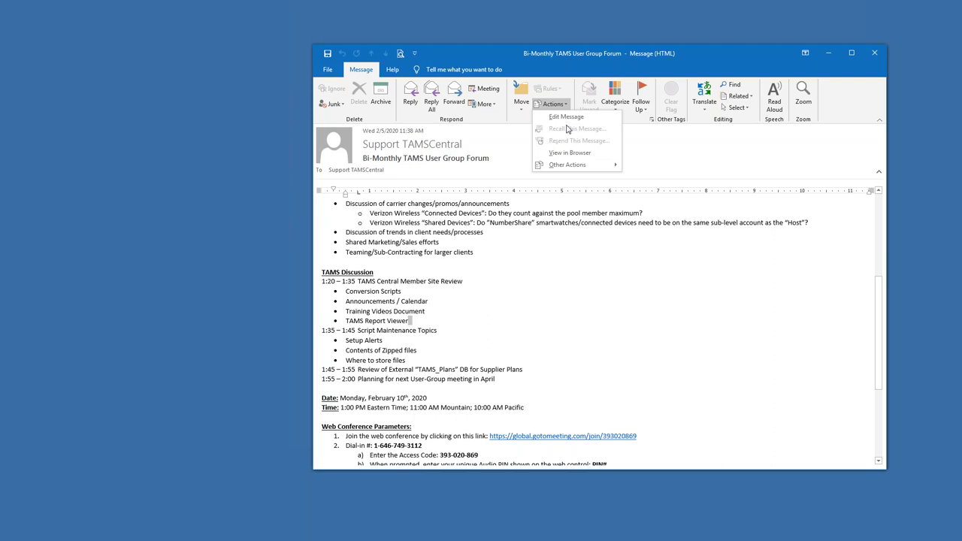
click(564, 119)
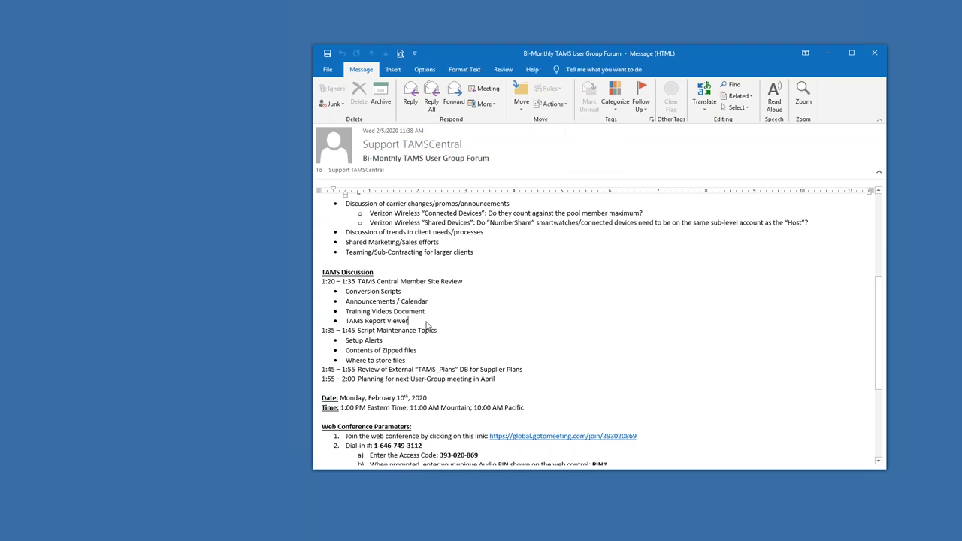
key(Return)
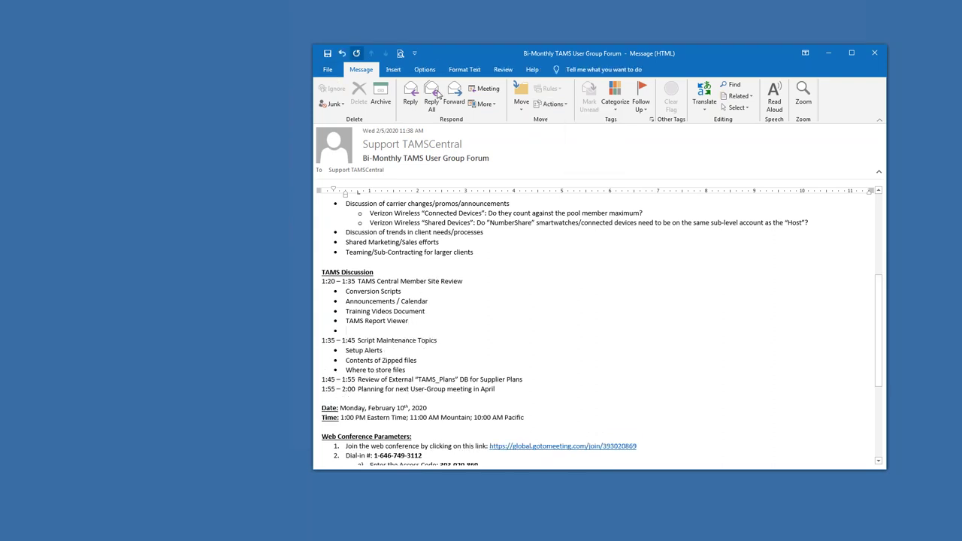
click(466, 71)
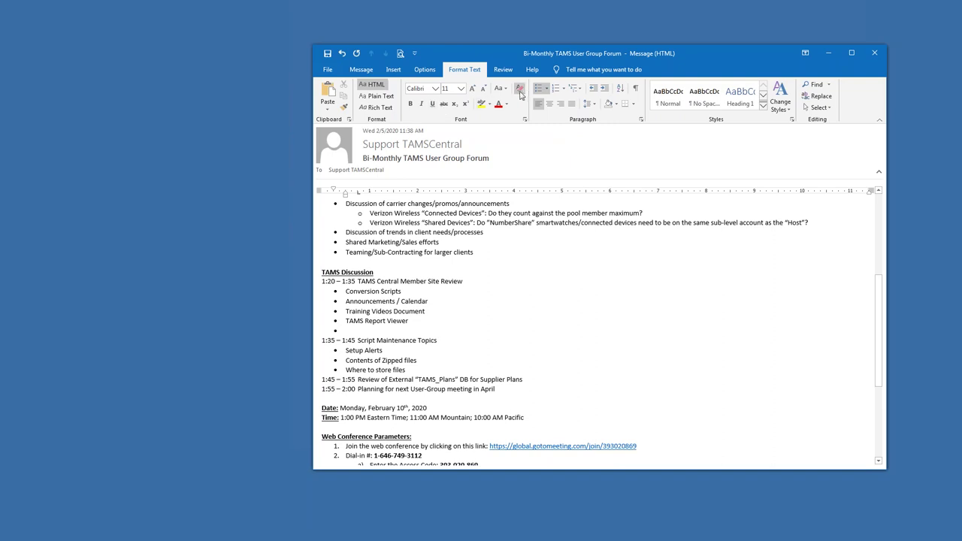
click(541, 89)
click(603, 88)
Step: Paste the members.tamscentral.com link, trial e-mail and password, save the email, and open the link
text(http://members.tamscentral.com)
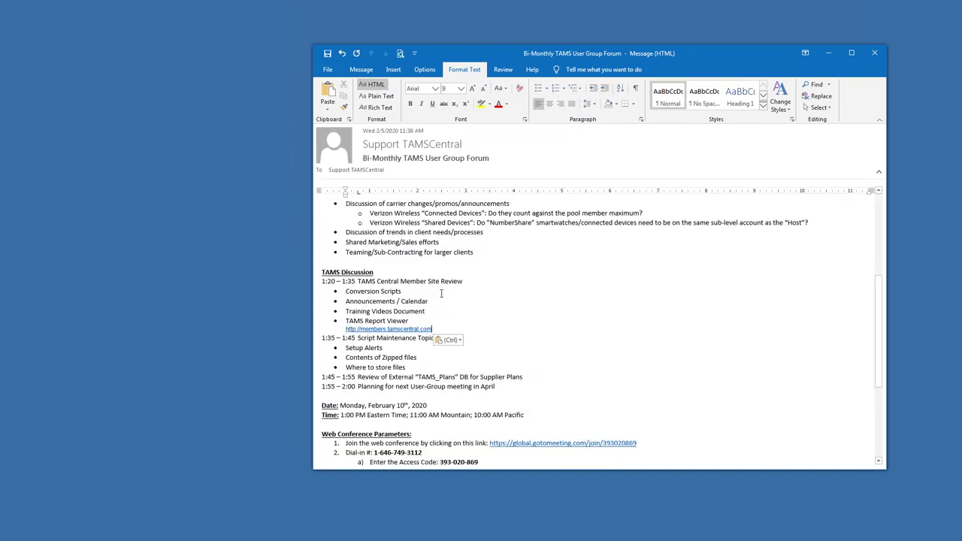
key(Return)
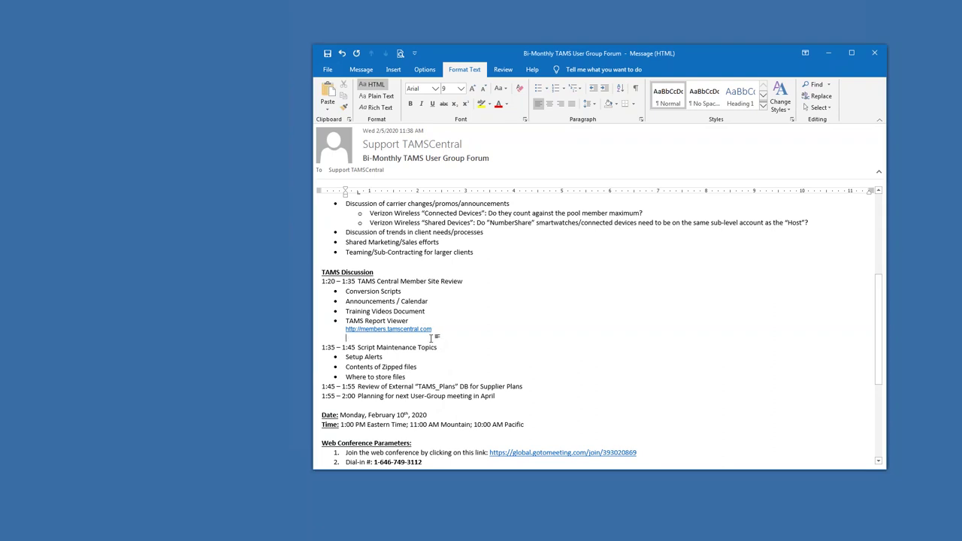
key(ctrl+v)
key(Return)
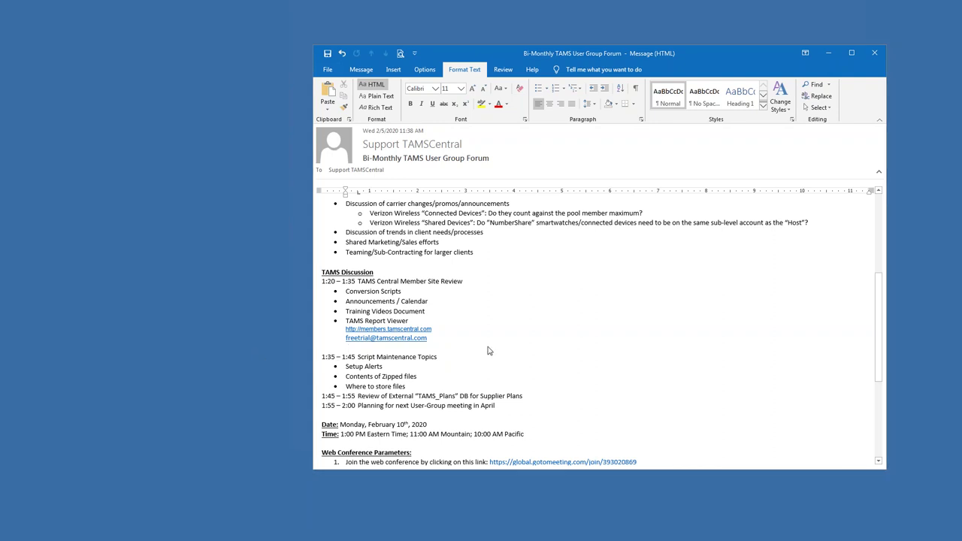
click(443, 352)
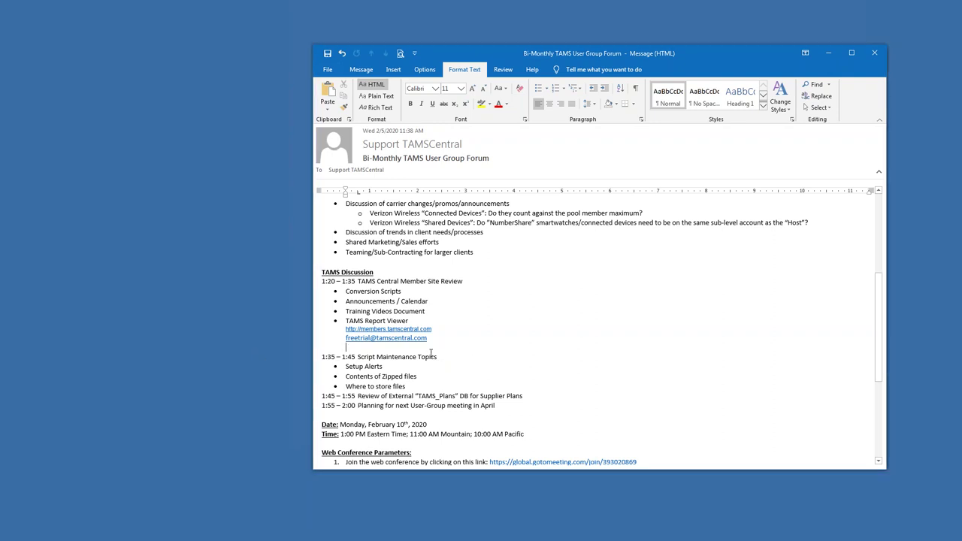
click(328, 54)
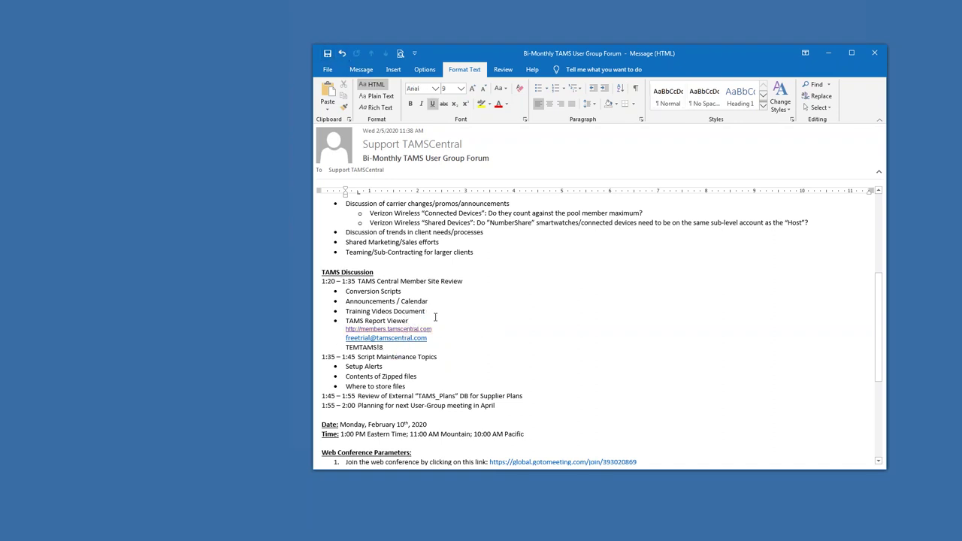
ctrl+click(425, 329)
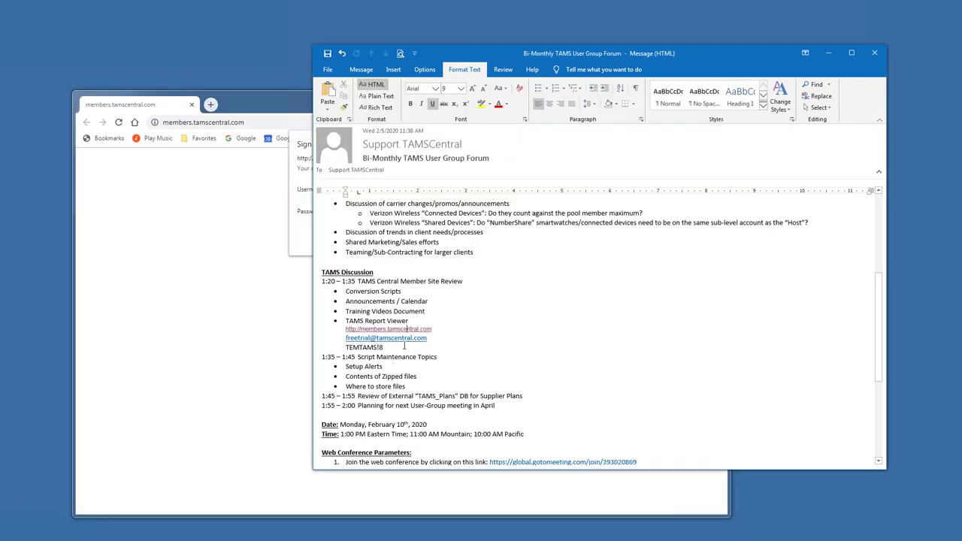
Step: Paste the trial account login and password into the member site sign-in and submit
drag(379, 338, 346, 339)
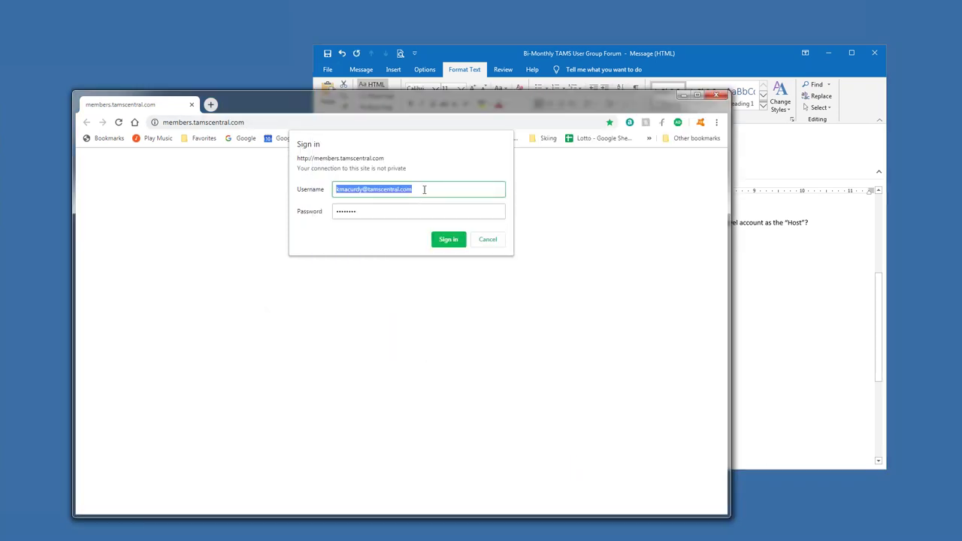
key(ctrl+v)
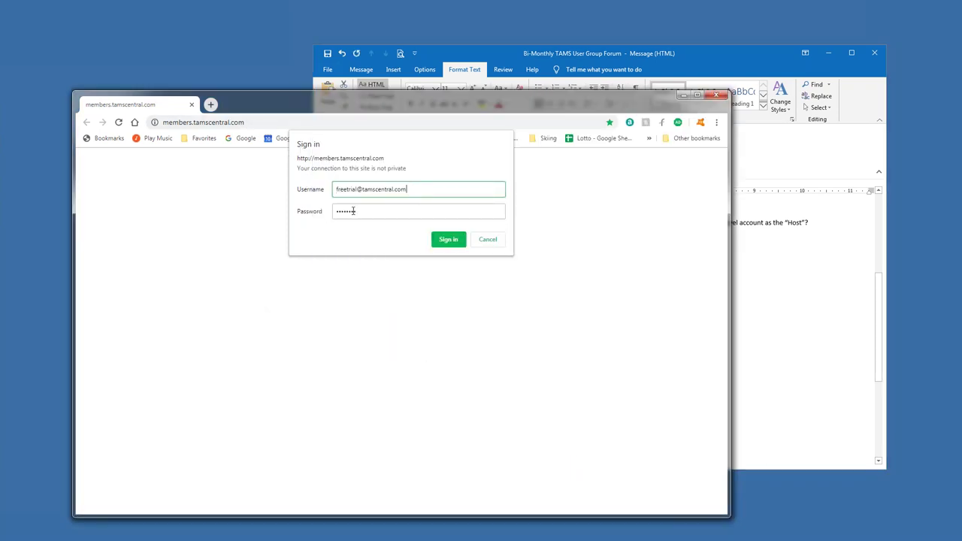
click(363, 211)
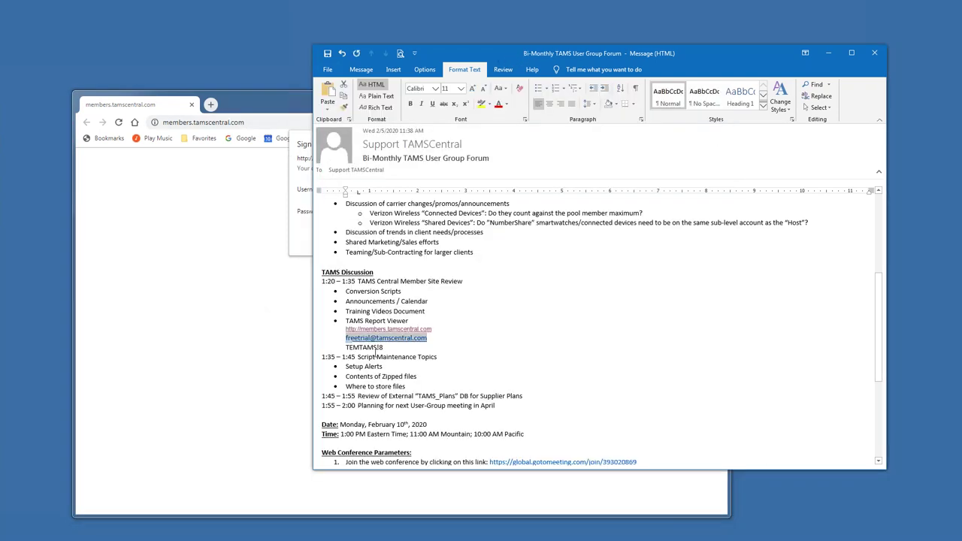
drag(384, 348, 346, 349)
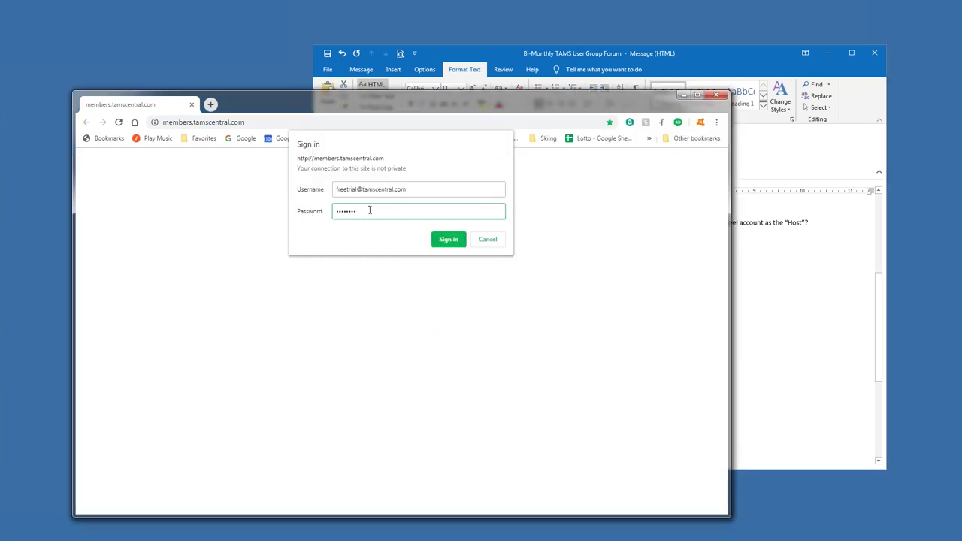
drag(369, 211, 290, 209)
key(ctrl+v)
click(451, 240)
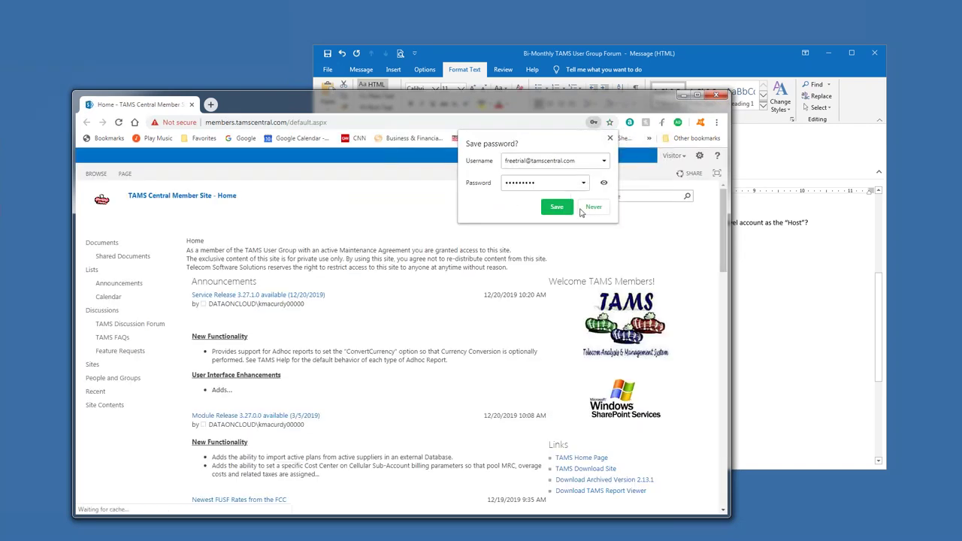
Step: Decline saving the password, start the TAMS Report Viewer download, then cancel it
click(611, 141)
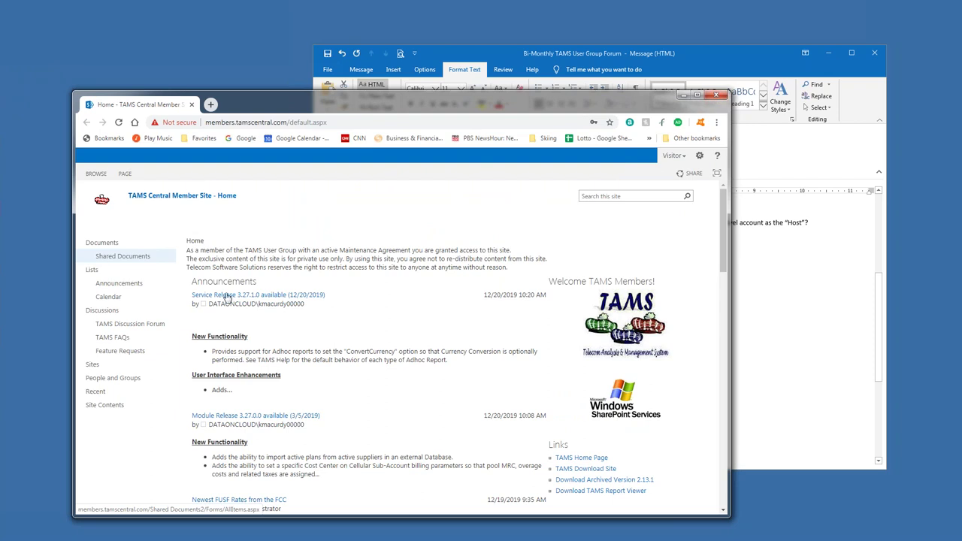
click(596, 492)
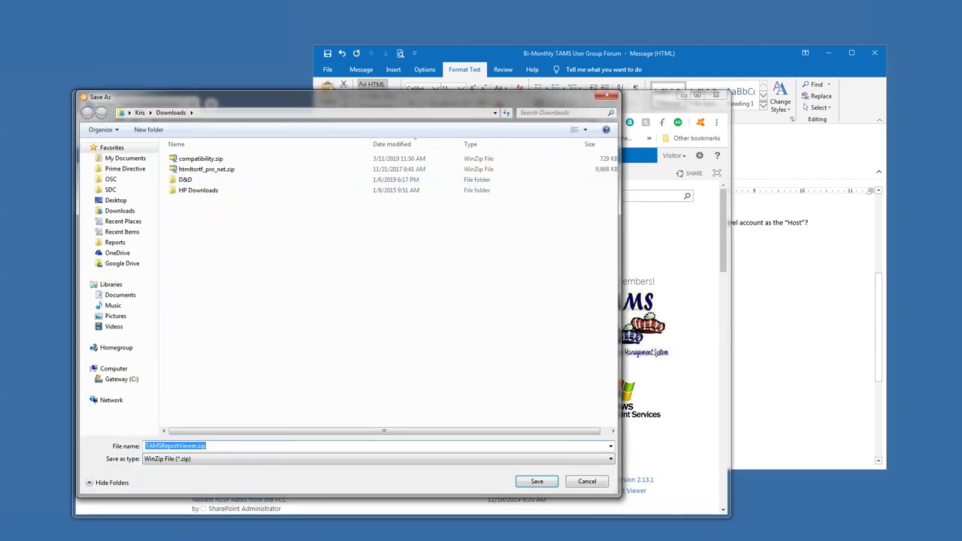
key(Return)
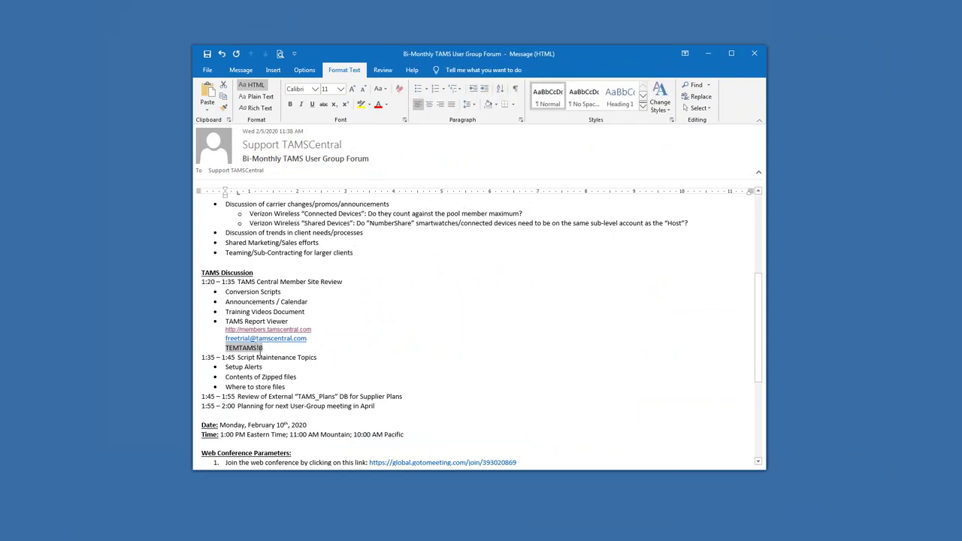
Step: Delete the site address, login and password lines beneath TAMS Report Viewer in the agenda email
drag(263, 348, 189, 331)
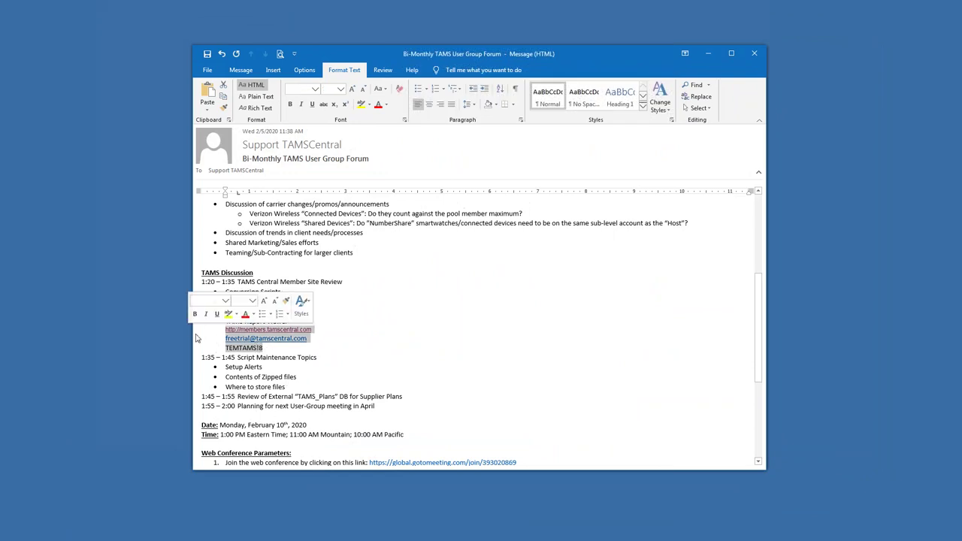
key(Delete)
key(Delete)
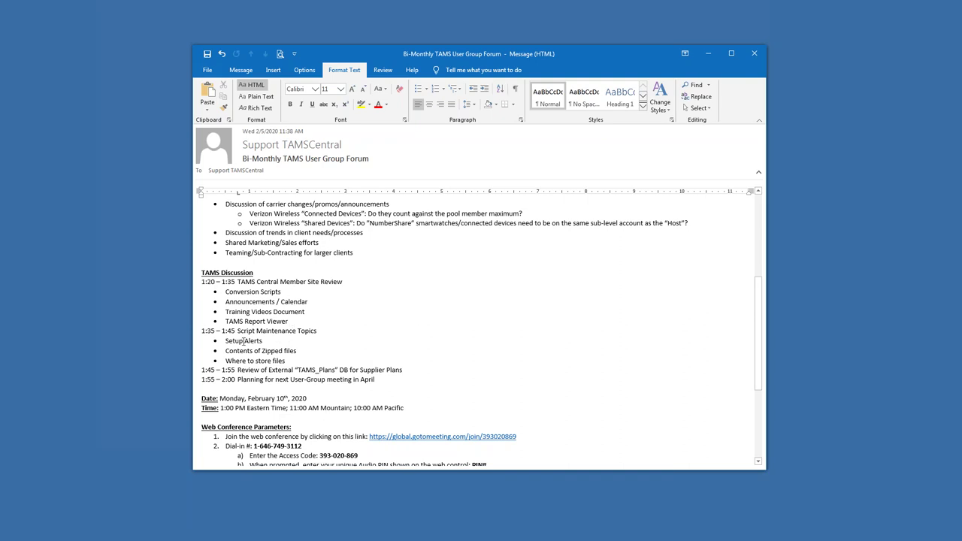
Step: Mark and unmark the Setup Alerts agenda line, then move the C:\Convert window right
drag(242, 341, 262, 340)
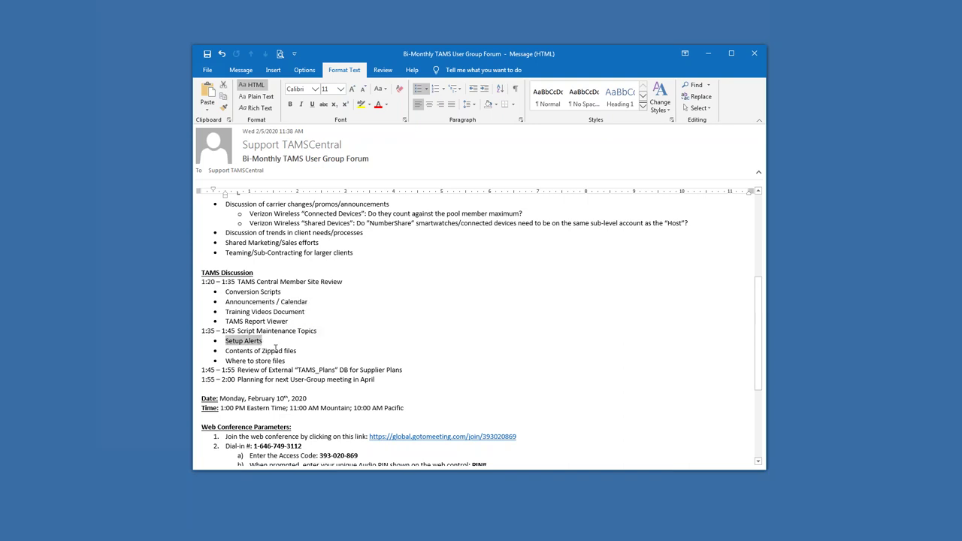
key(Right)
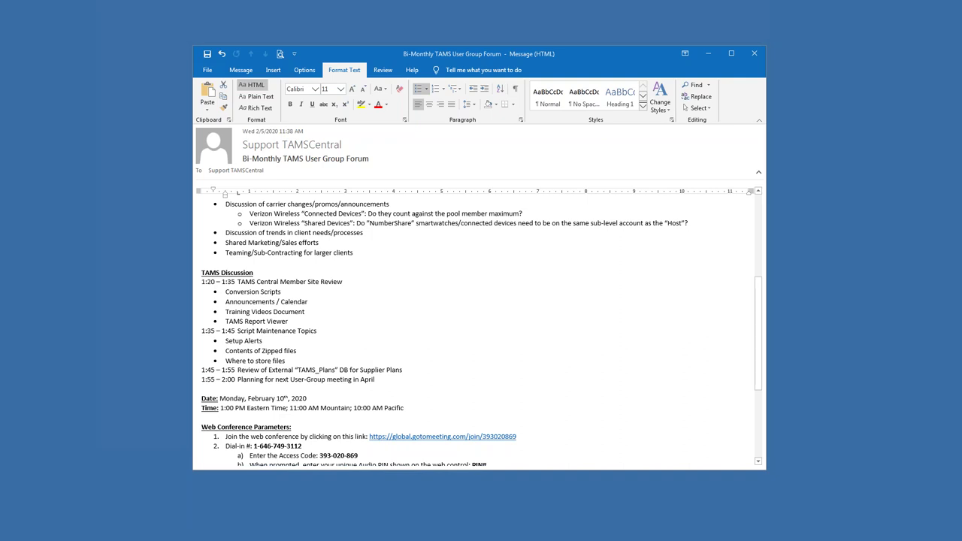
key(shift+Home)
key(Right)
drag(516, 107, 593, 108)
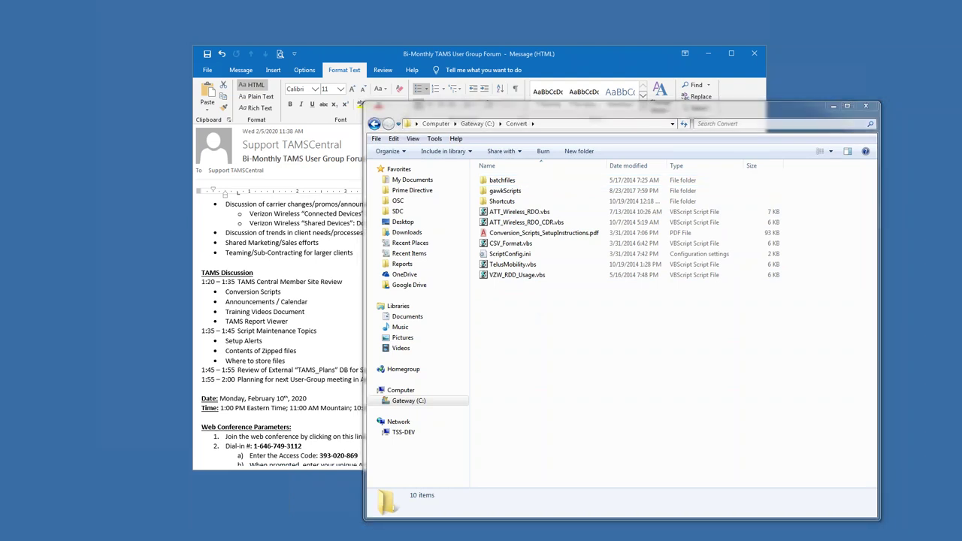
Step: Peek at the desktop behind all open windows
key(super+space)
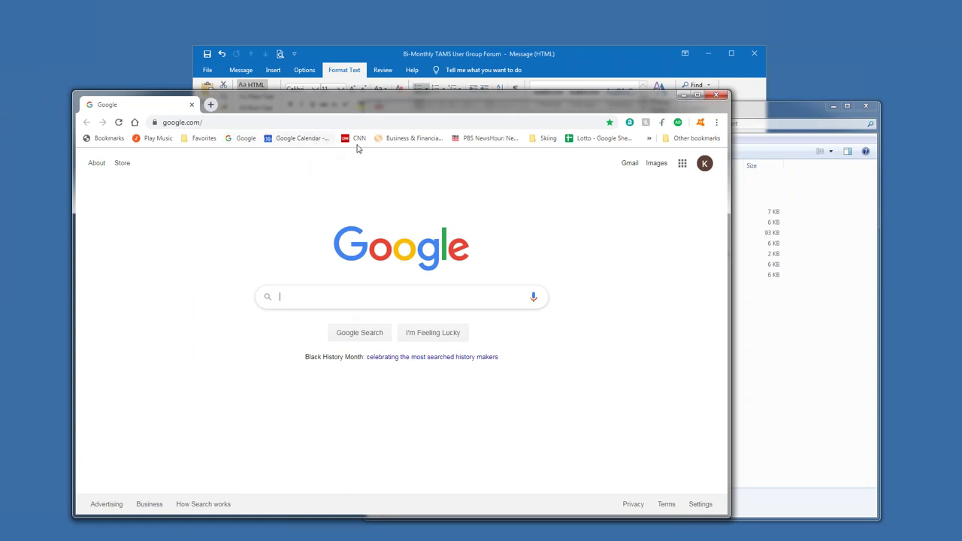
Step: Open the members.tamscentral.com bookmark from Favorites > TSS > Website and sign in
click(197, 140)
mouse_move(263, 434)
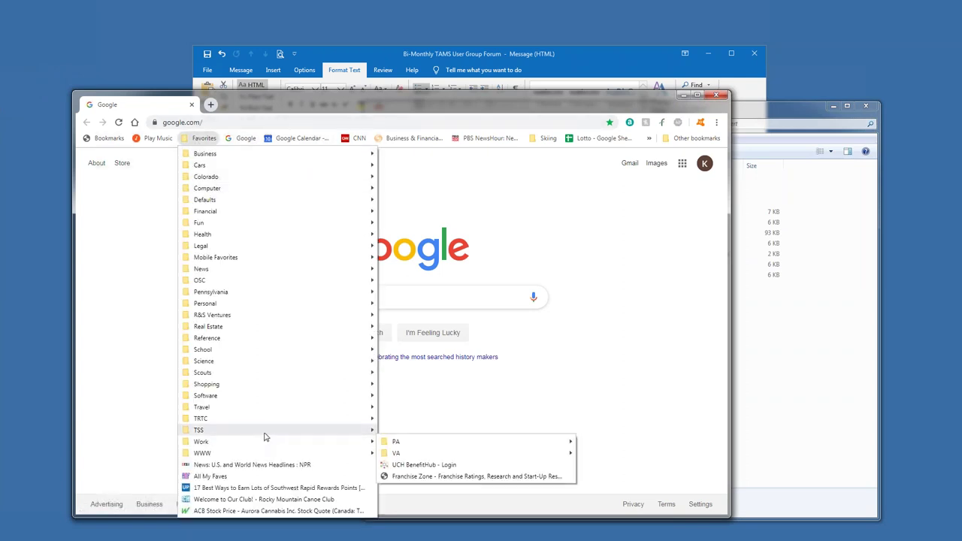
mouse_move(440, 511)
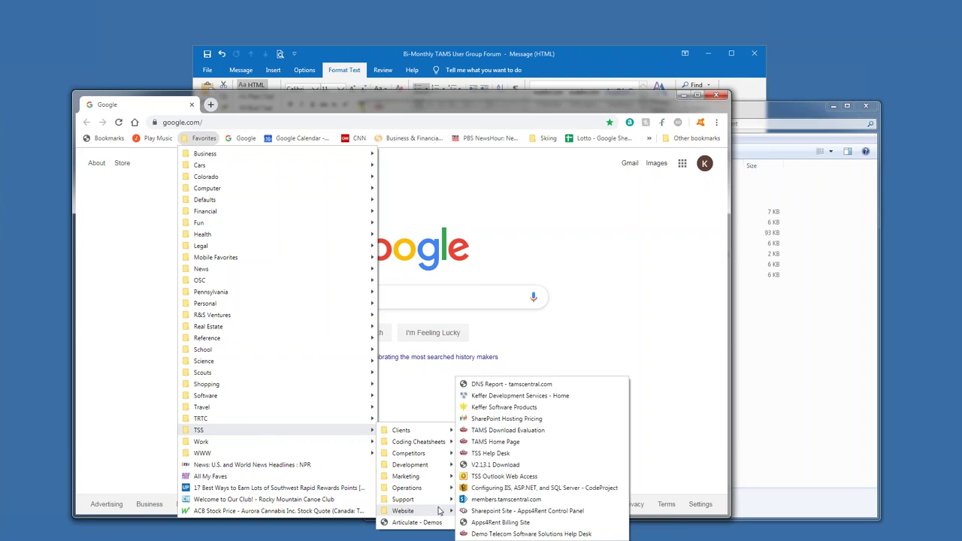
click(497, 500)
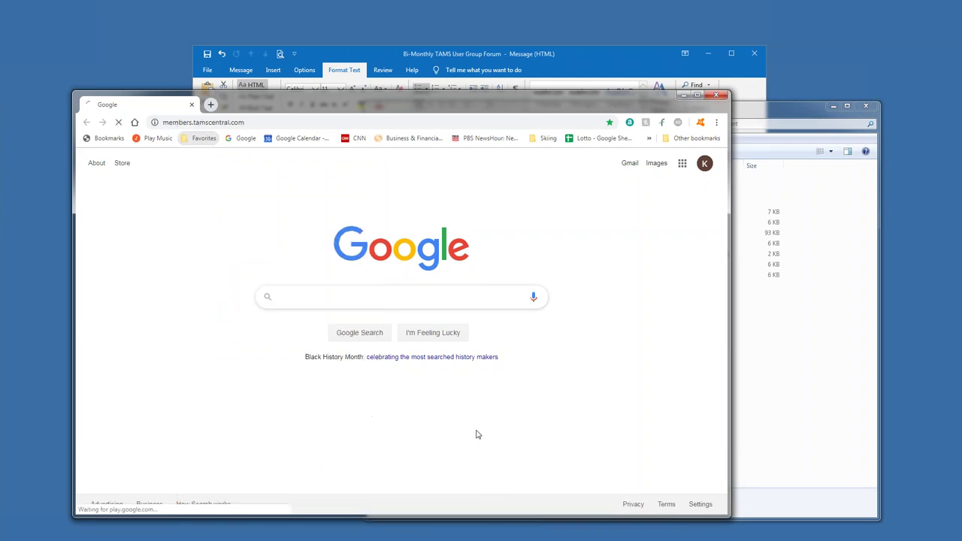
click(443, 239)
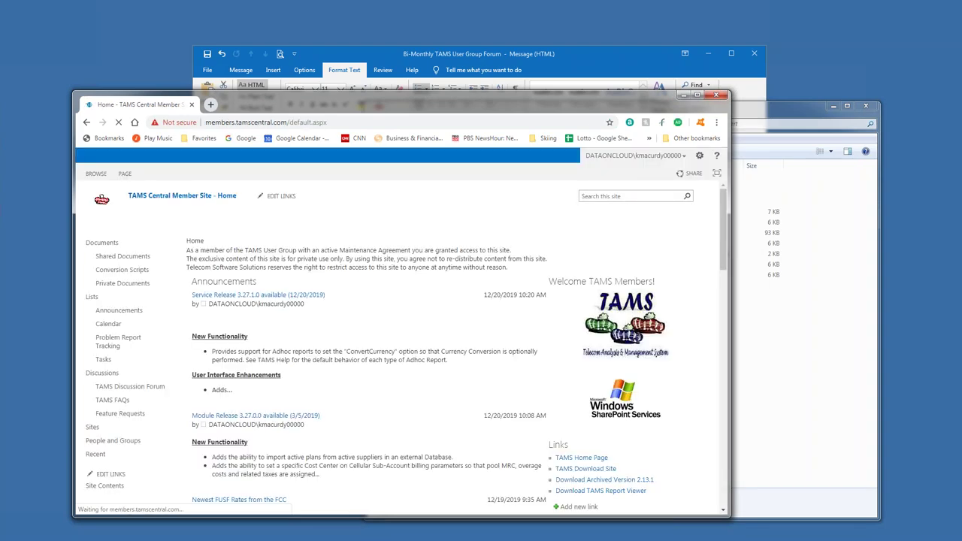
Step: Open the Conversion Scripts library and pick the Convert zipped setup files entry
click(120, 269)
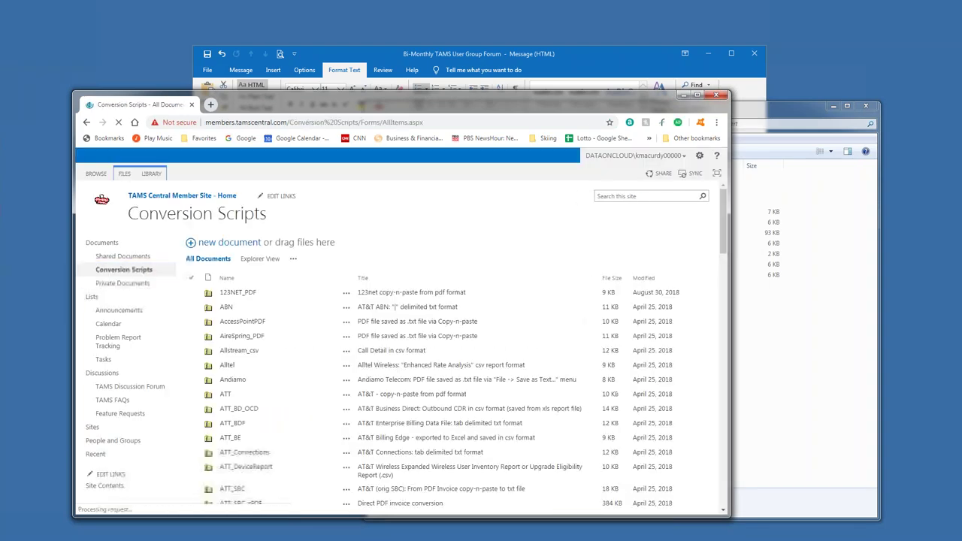
scroll(259, 322, down, 8)
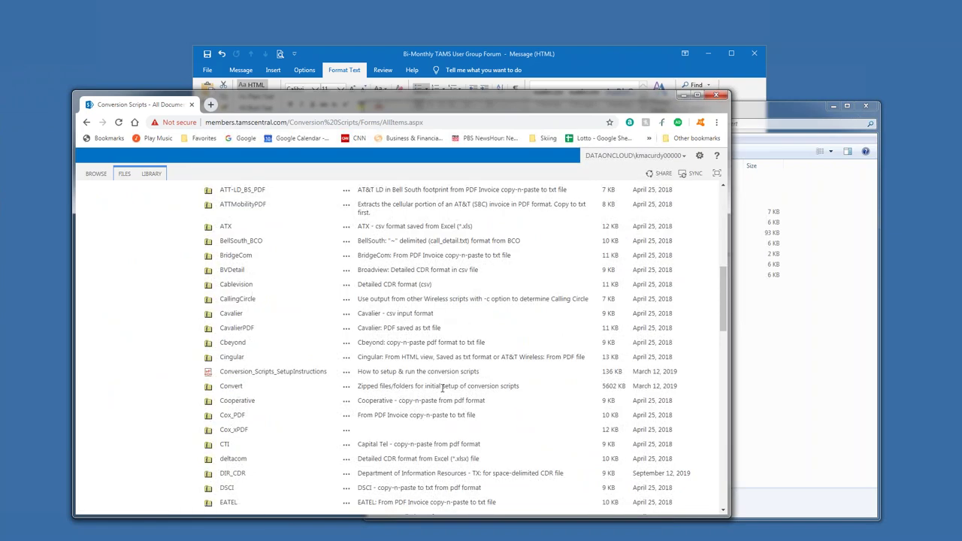
click(519, 386)
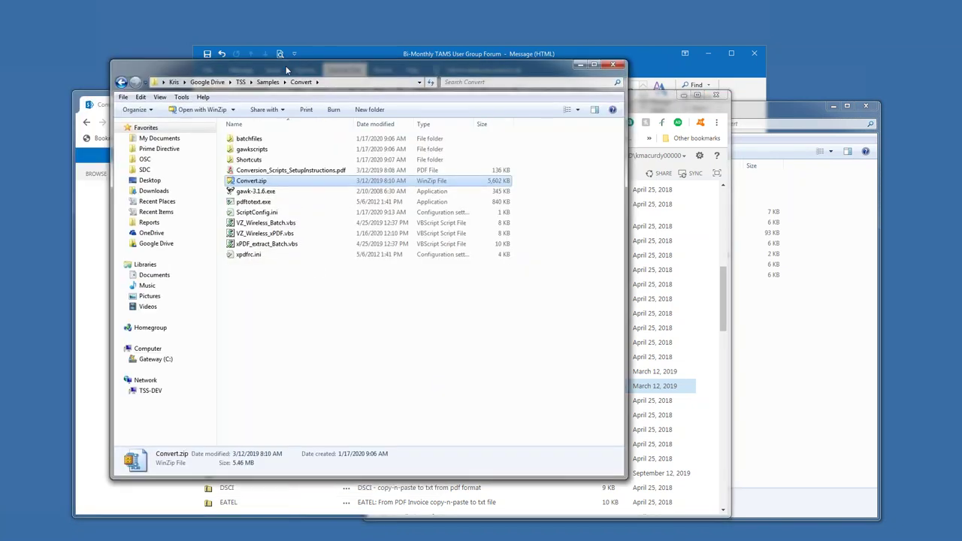
Step: Open Convert.zip in WinZip, check each file's size, and widen the window to show the Path column
double_click(234, 184)
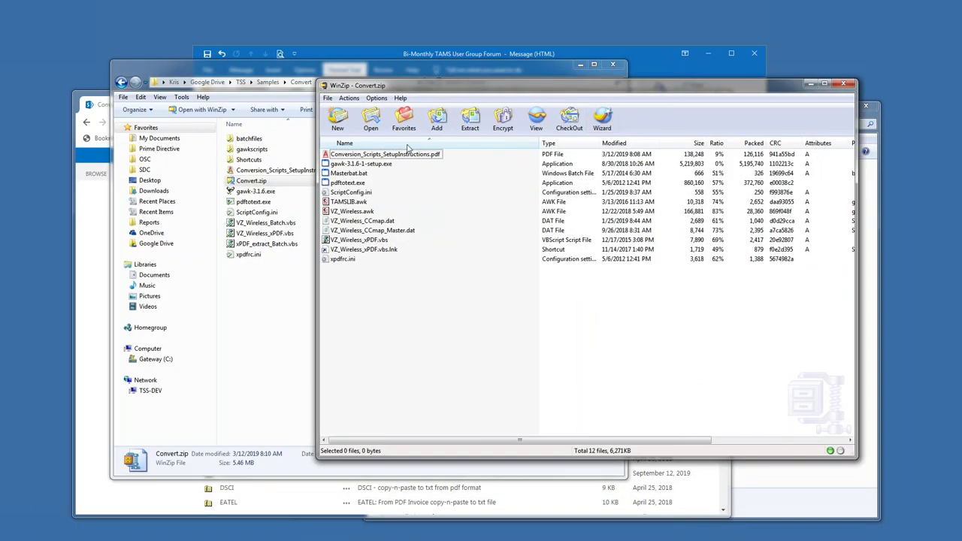
click(350, 155)
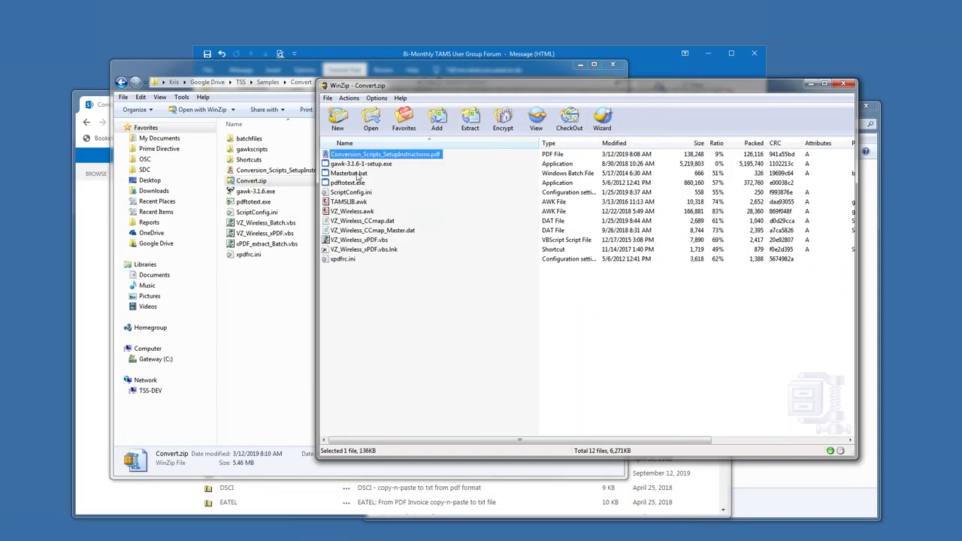
click(359, 165)
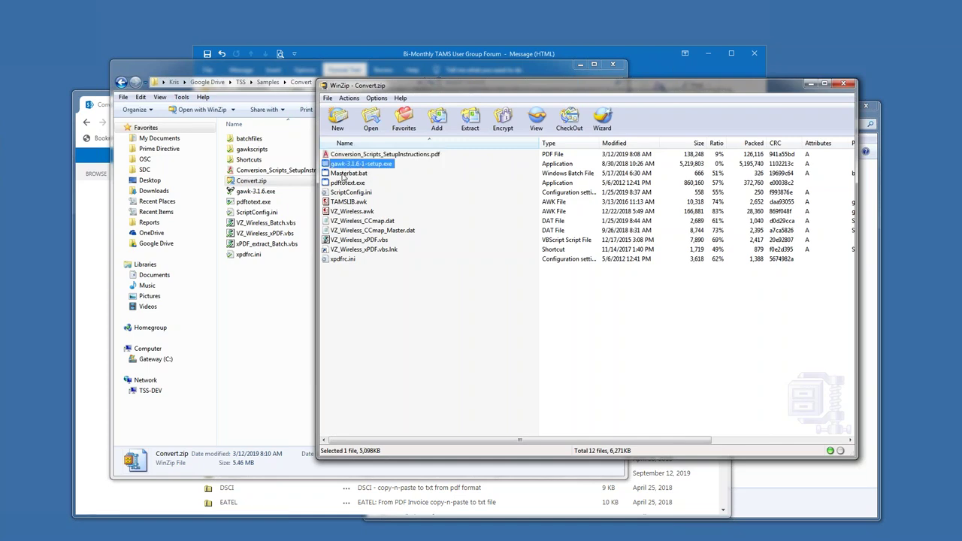
click(344, 176)
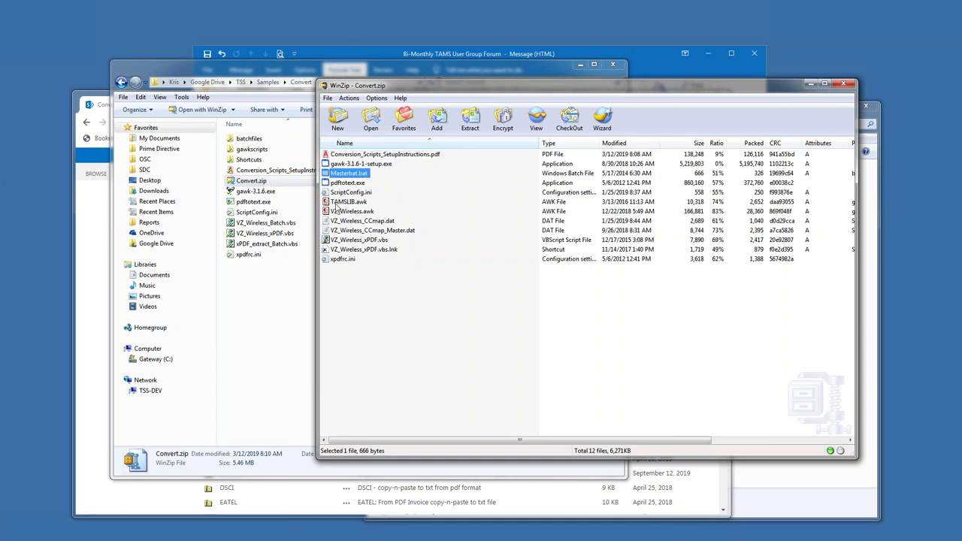
click(338, 203)
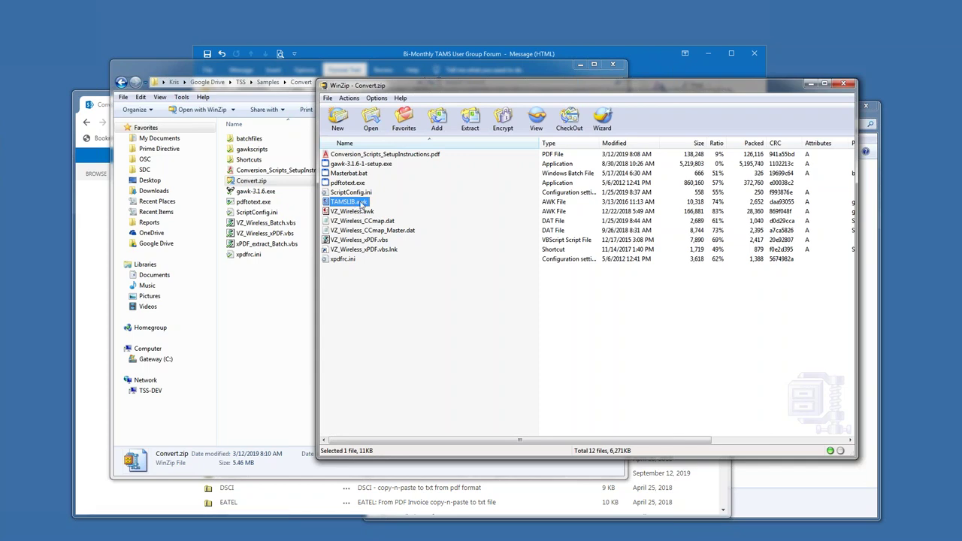
click(357, 184)
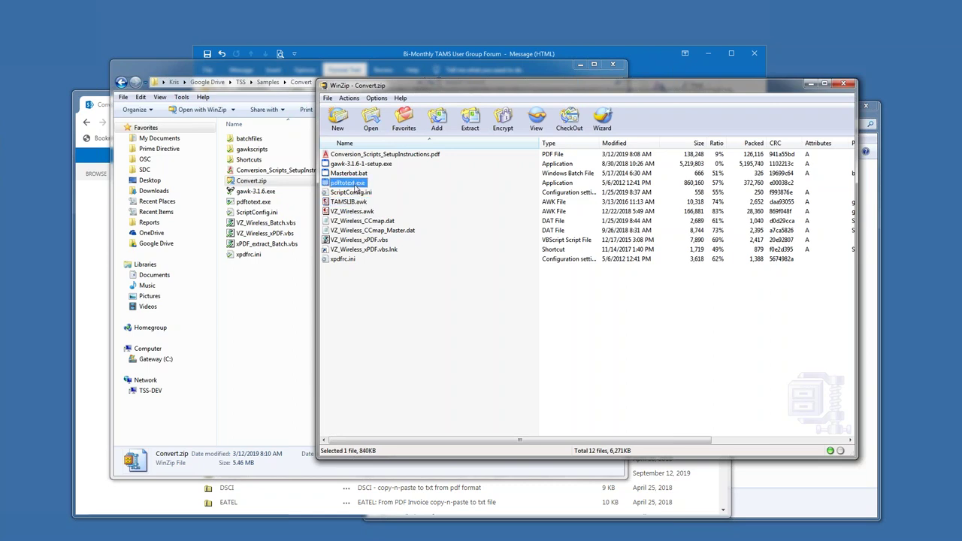
click(338, 193)
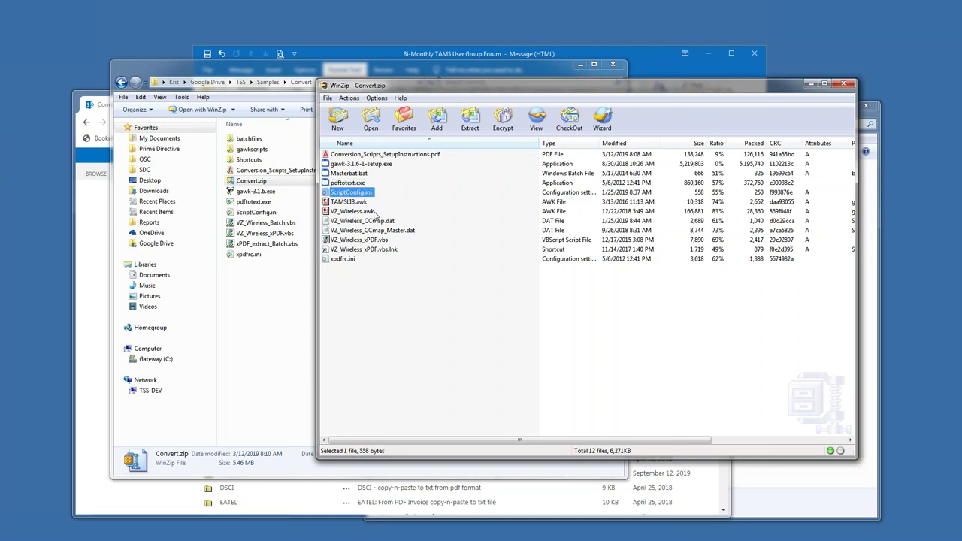
click(340, 260)
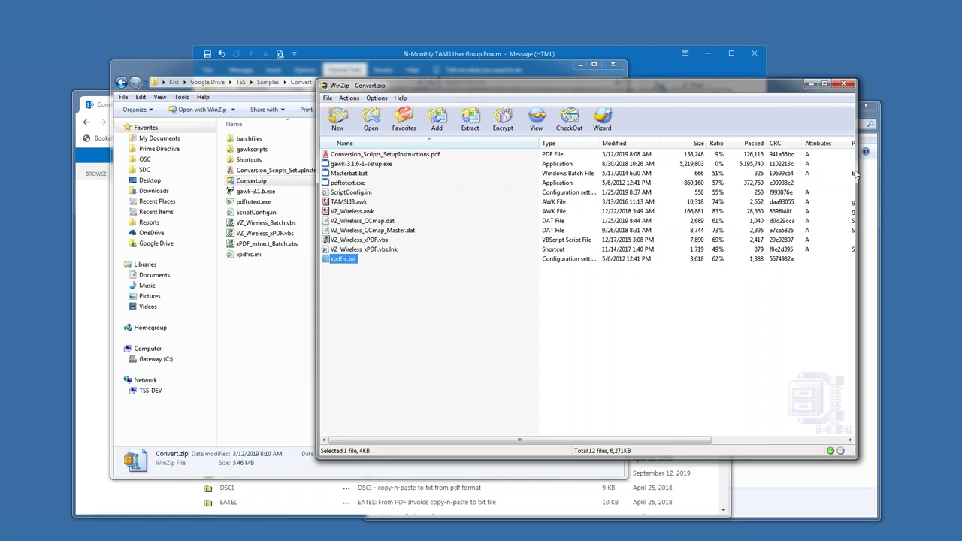
drag(855, 174, 939, 172)
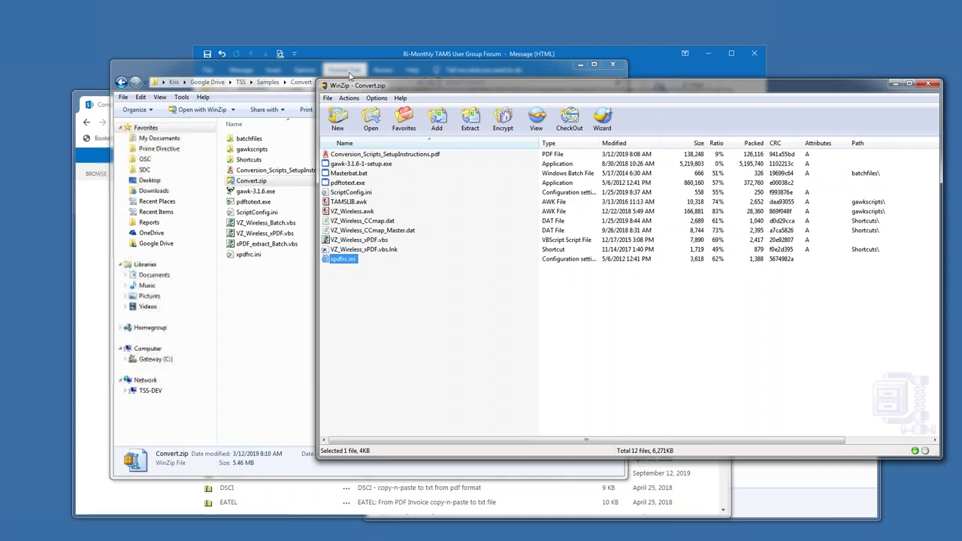
drag(324, 73, 401, 121)
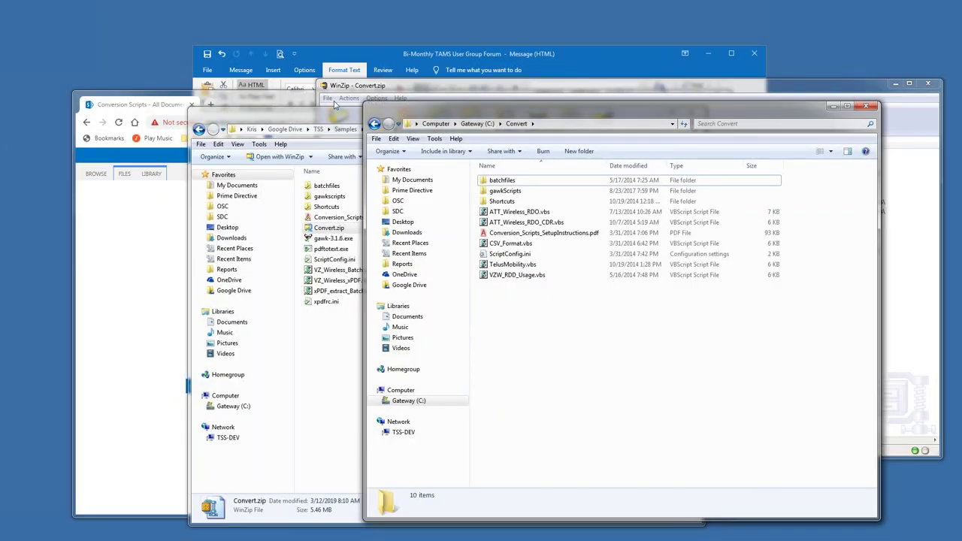
click(554, 124)
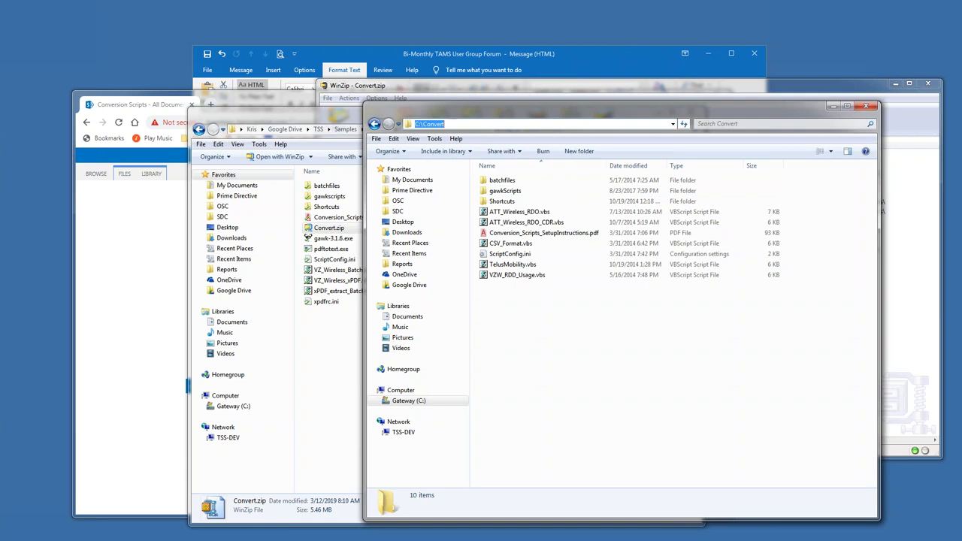
drag(513, 112, 546, 110)
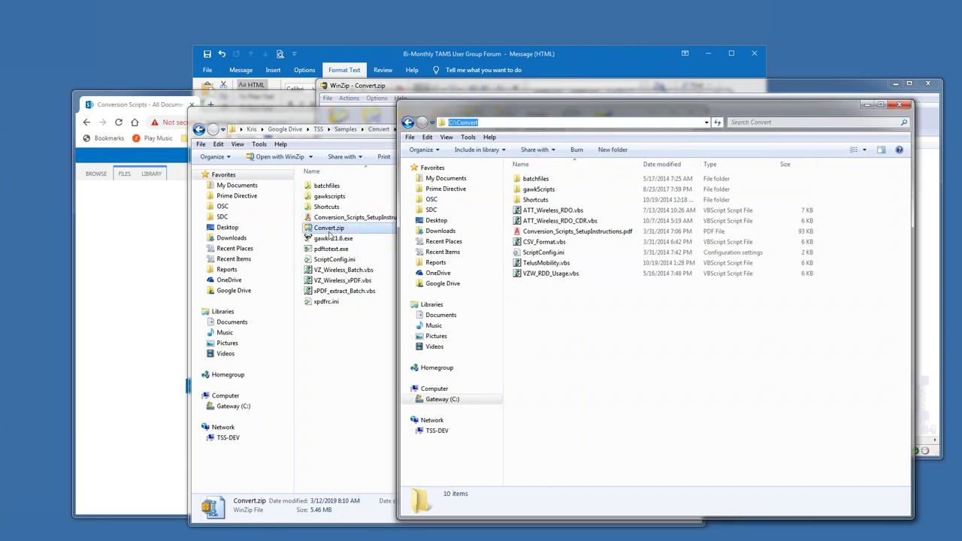
drag(329, 234, 535, 200)
click(535, 190)
click(534, 179)
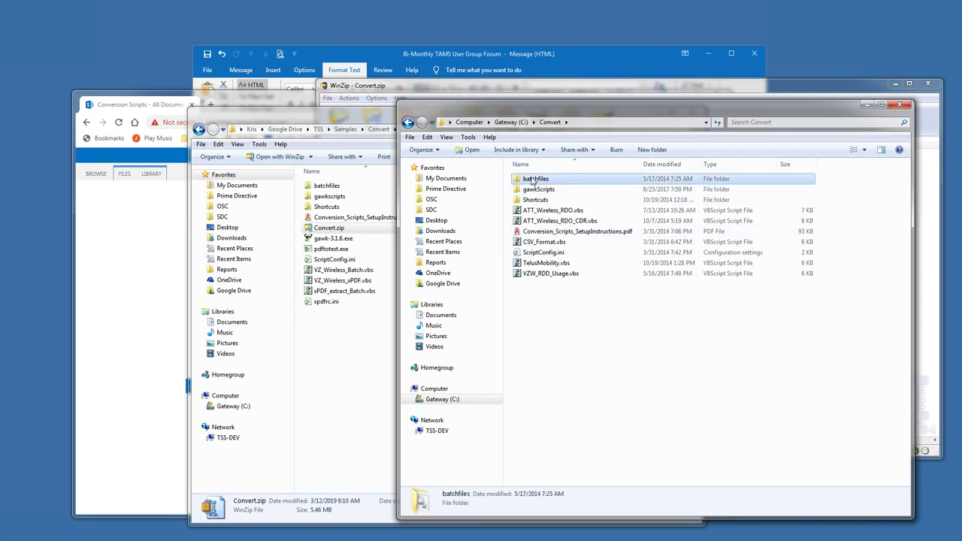
double_click(534, 180)
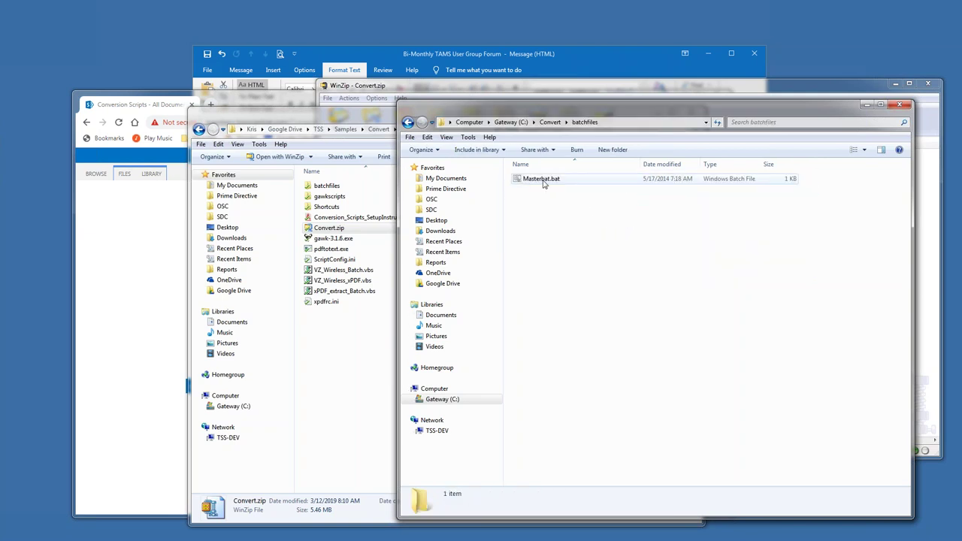
click(551, 122)
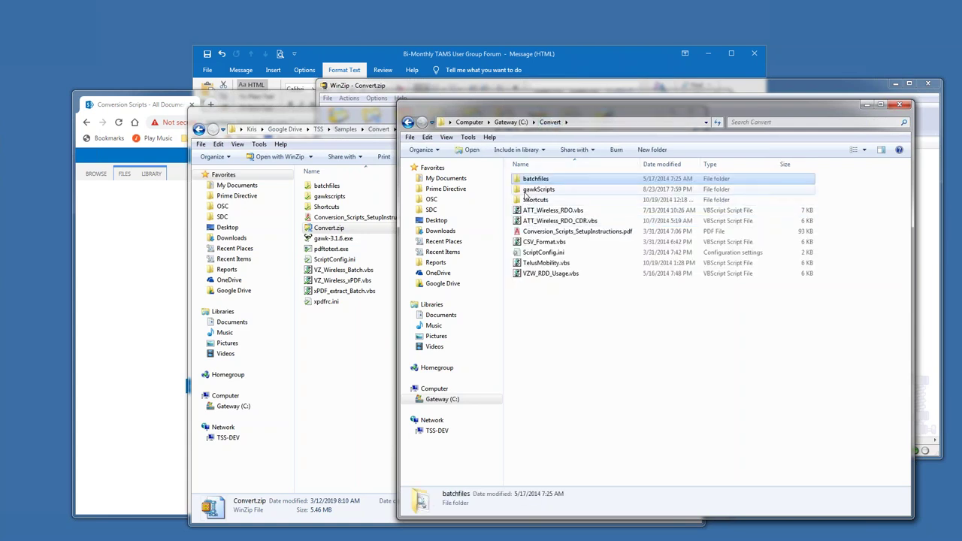
click(551, 254)
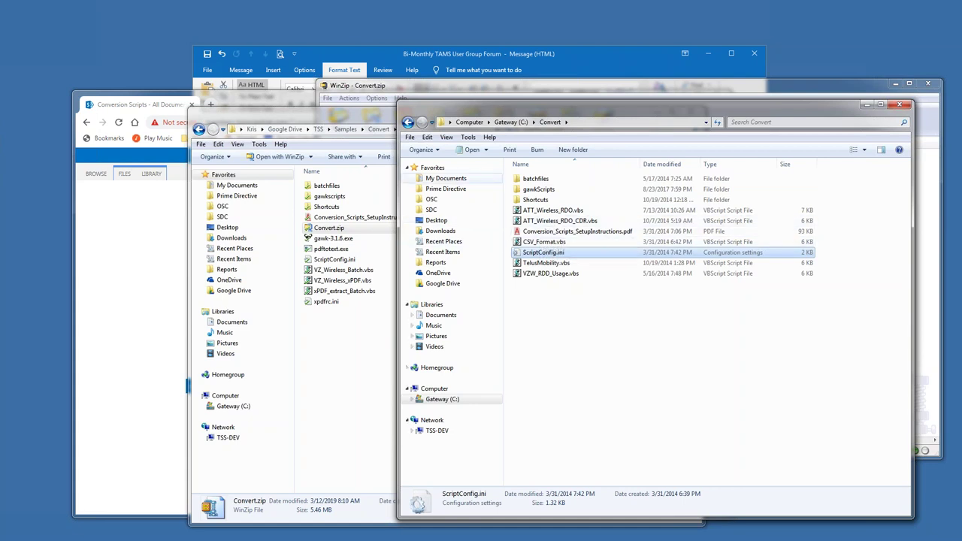
drag(578, 112, 612, 121)
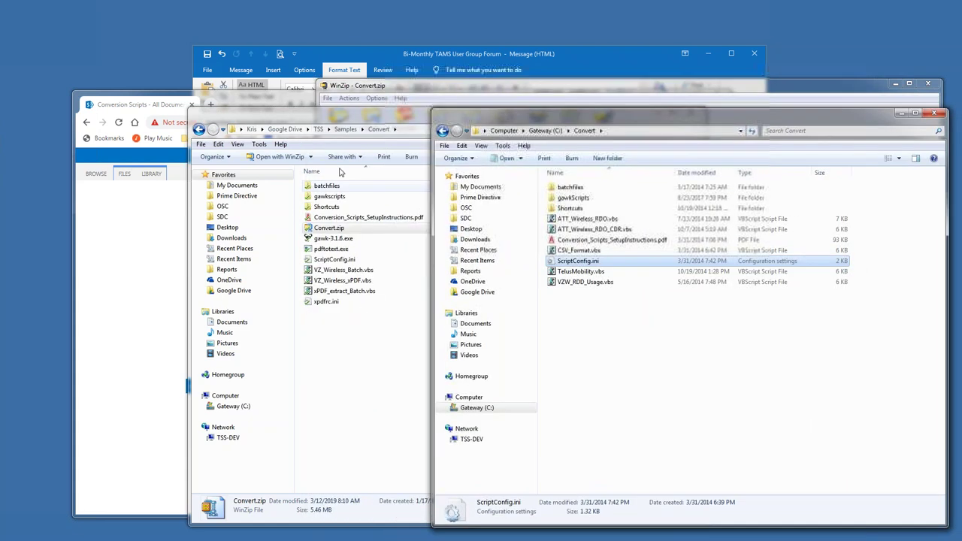
Step: Close the Convert.zip archive and the Google Drive Convert folder windows
click(545, 117)
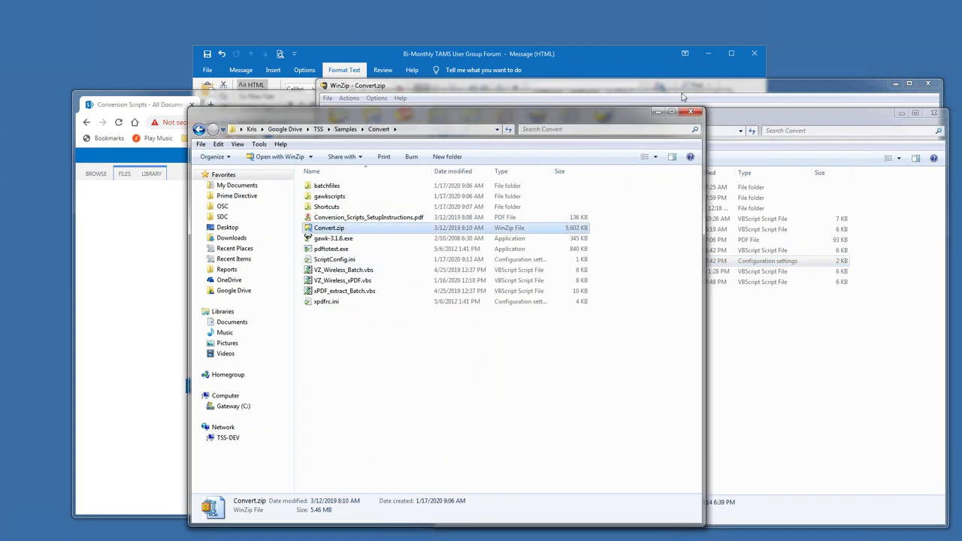
click(787, 89)
click(935, 83)
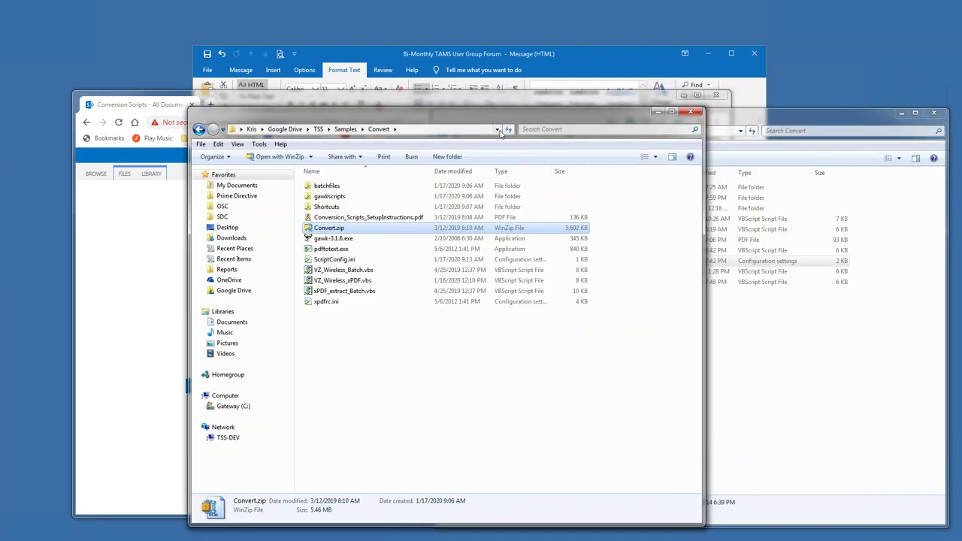
click(690, 112)
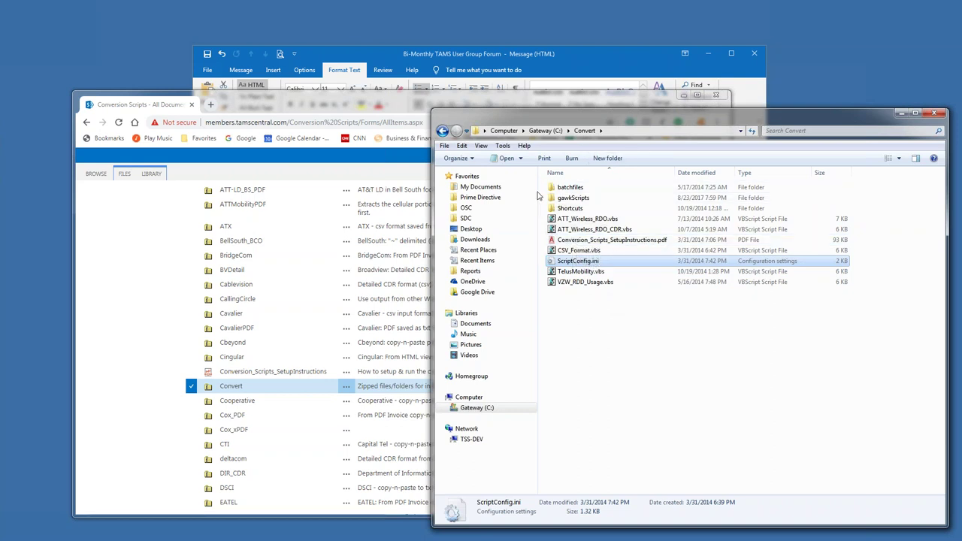
Step: Return to the Conversion Scripts library and show its next page, items 101–110
click(338, 242)
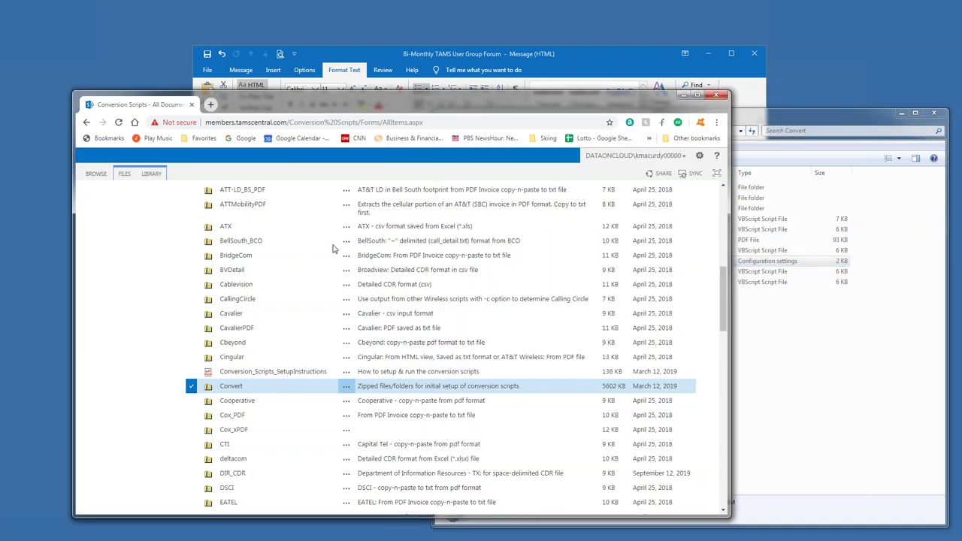
drag(722, 297, 726, 527)
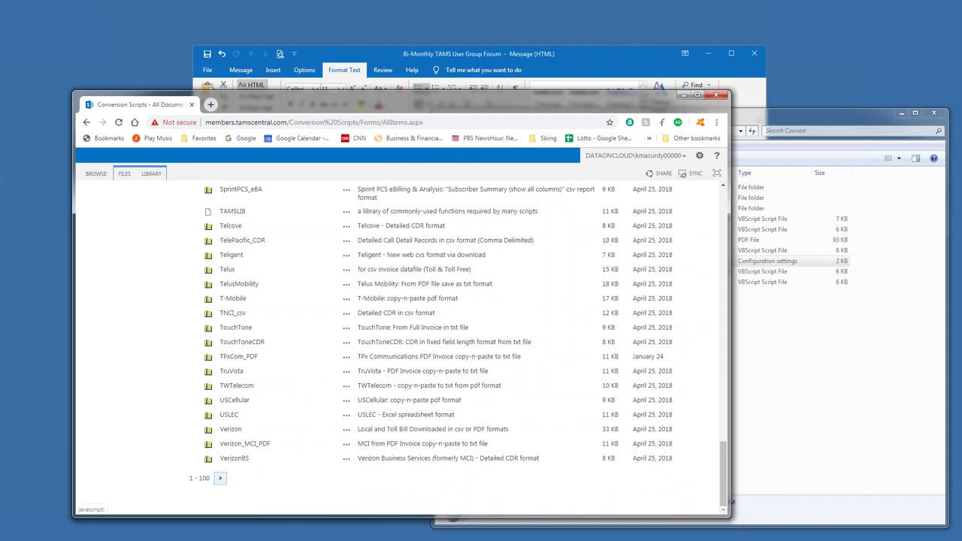
click(224, 480)
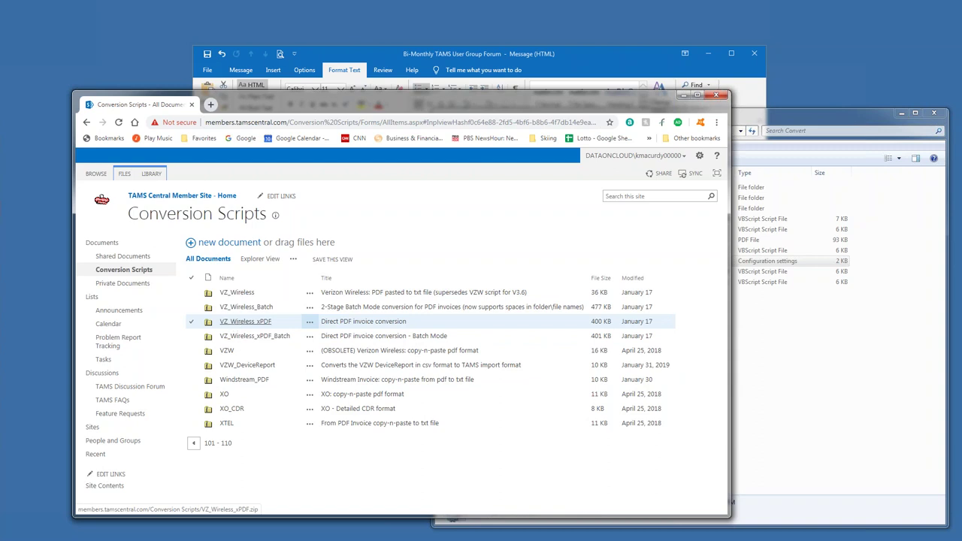
Step: Save VZ_Wireless_xPDF.zip to Downloads, show it in its folder, and open it in WinZip
click(245, 321)
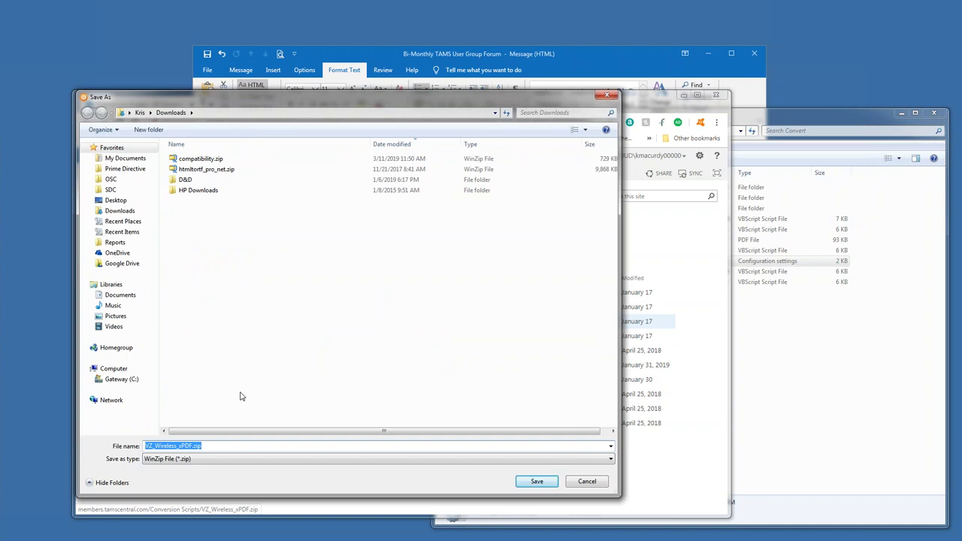
click(537, 482)
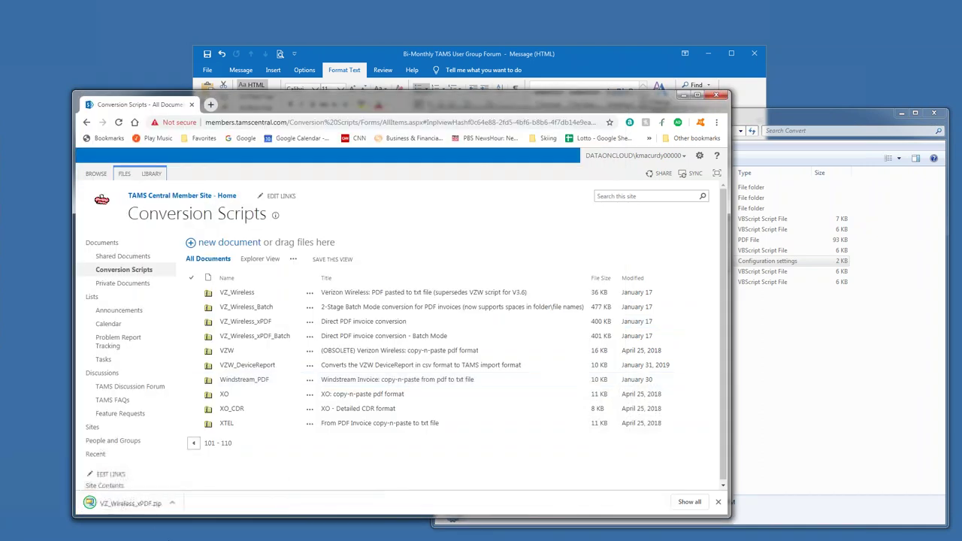
click(179, 503)
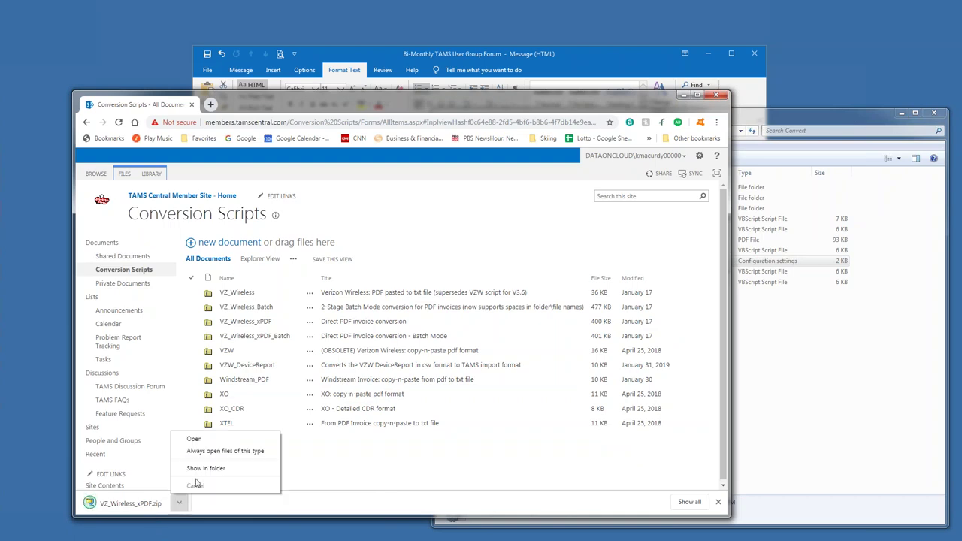
click(201, 468)
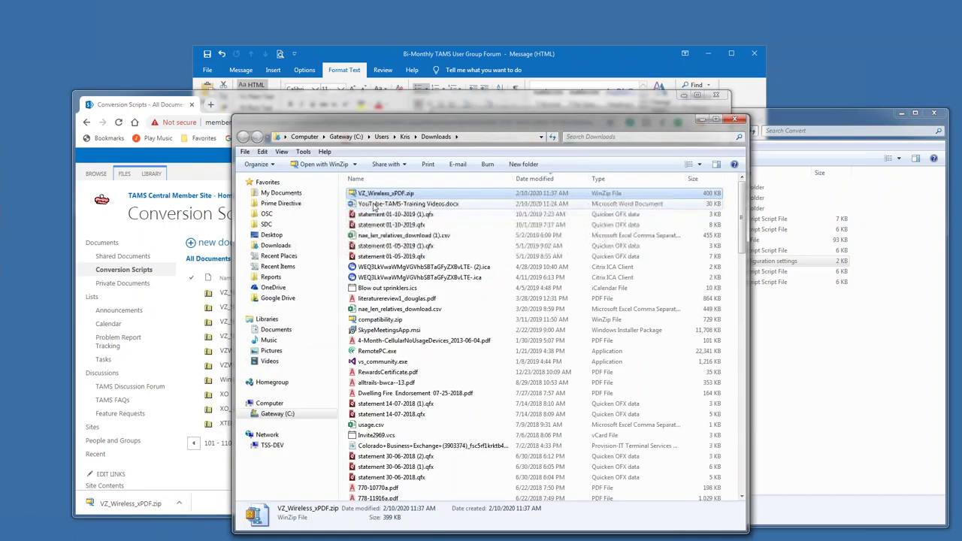
double_click(385, 194)
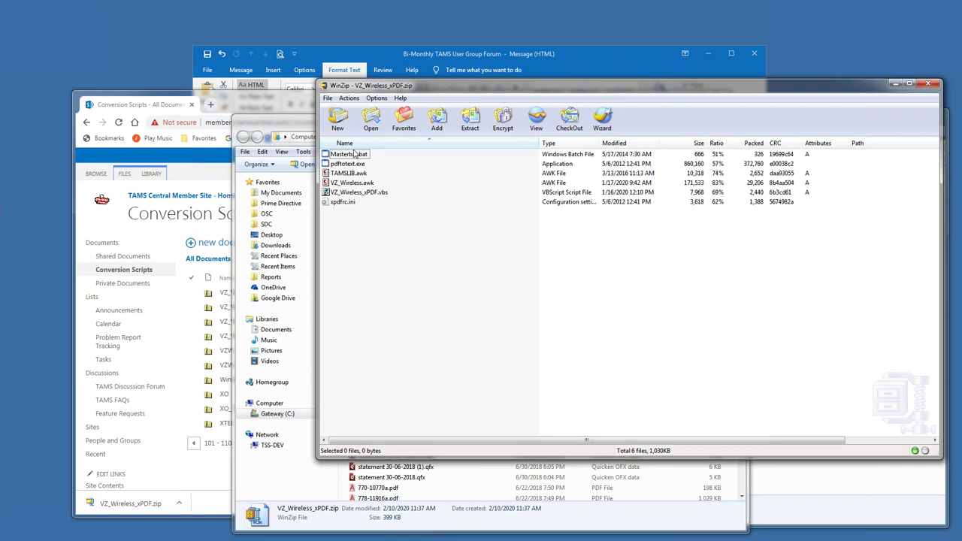
click(348, 154)
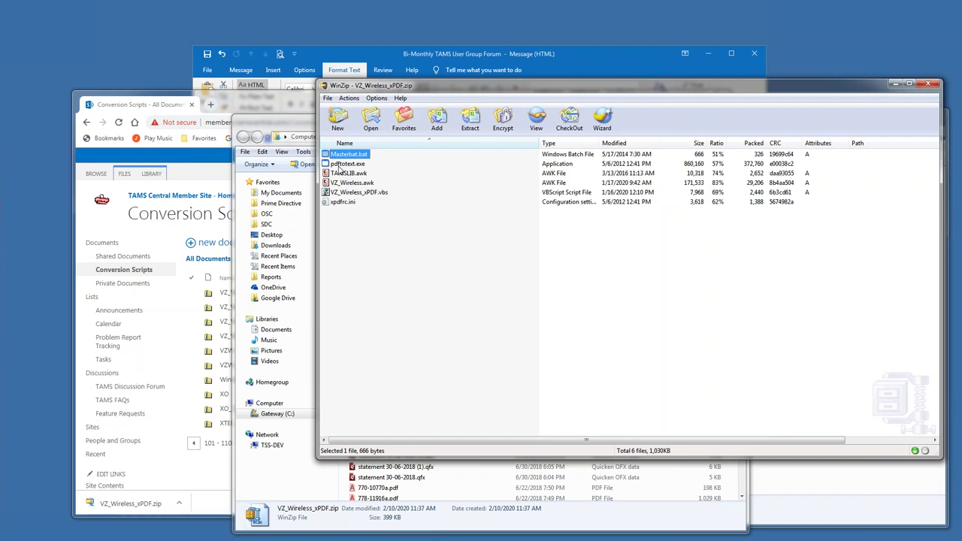
click(339, 164)
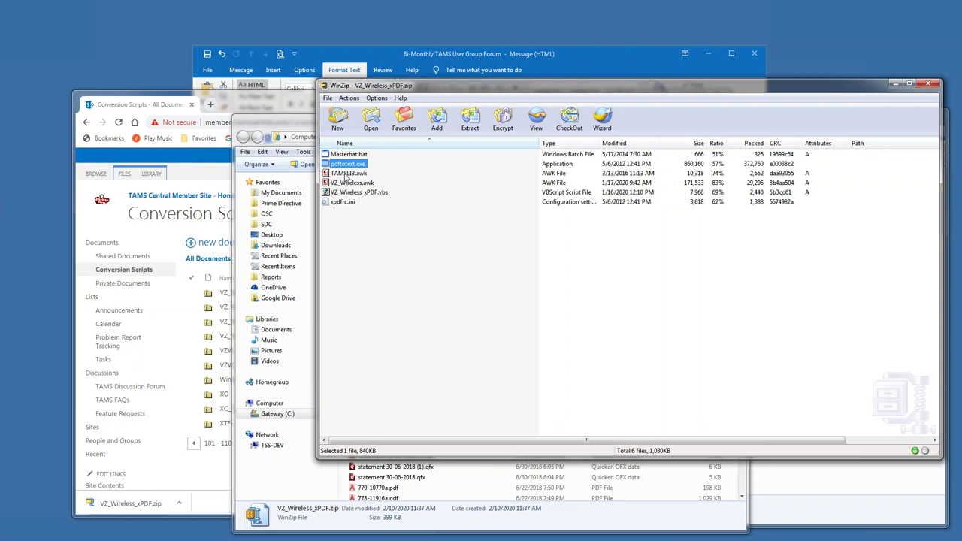
click(346, 174)
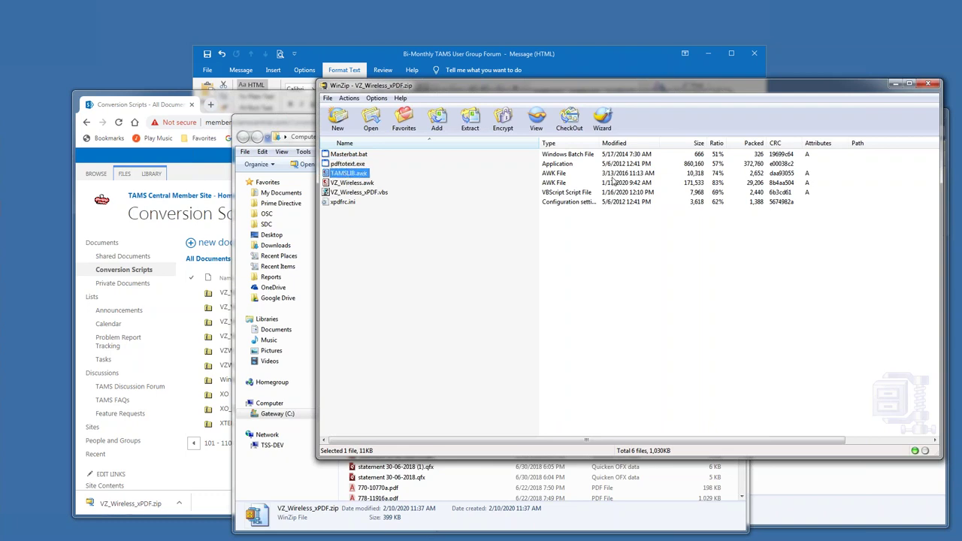
ctrl+click(353, 164)
ctrl+click(353, 155)
ctrl+click(345, 202)
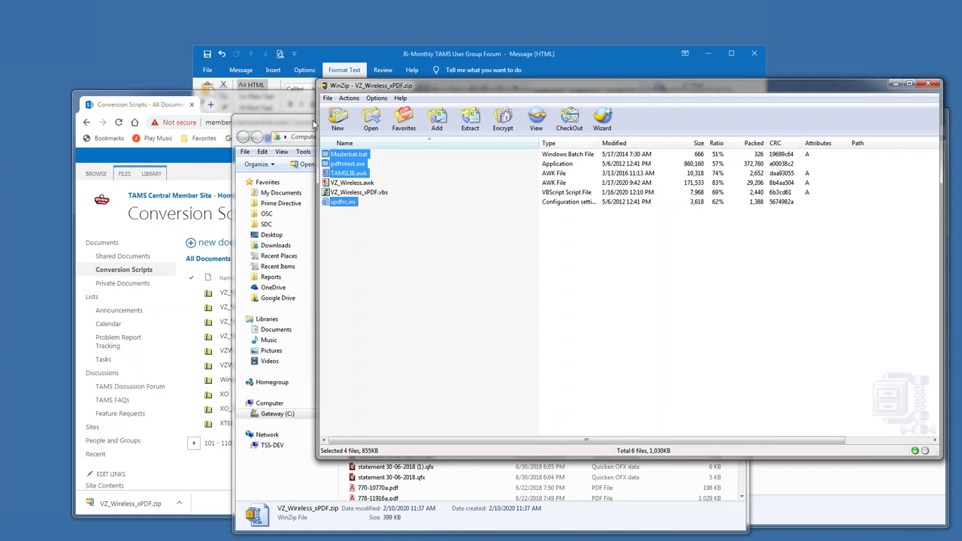
Step: Select VZ_Wireless.awk and VZ_Wireless_xPDF.vbs, then sort the archive by modified date
click(349, 187)
shift+click(351, 192)
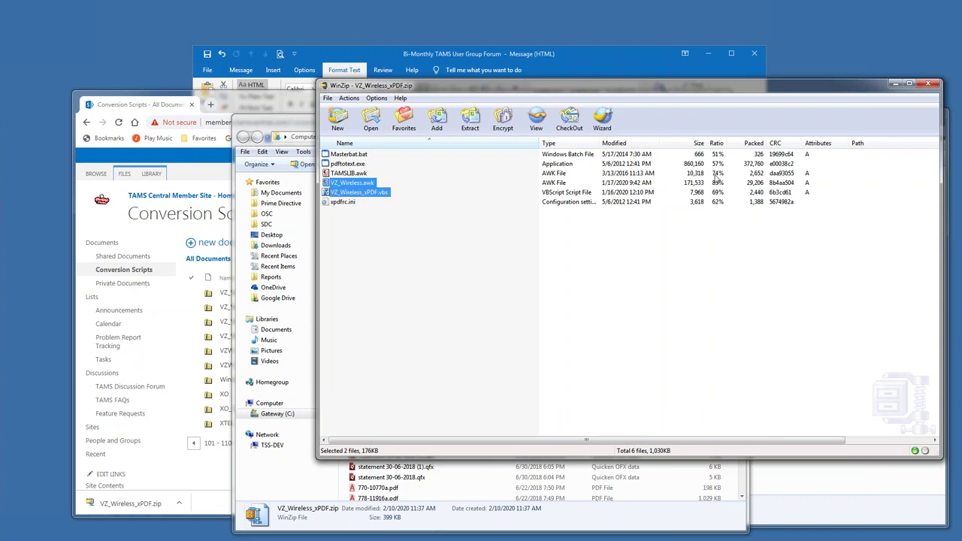
click(628, 143)
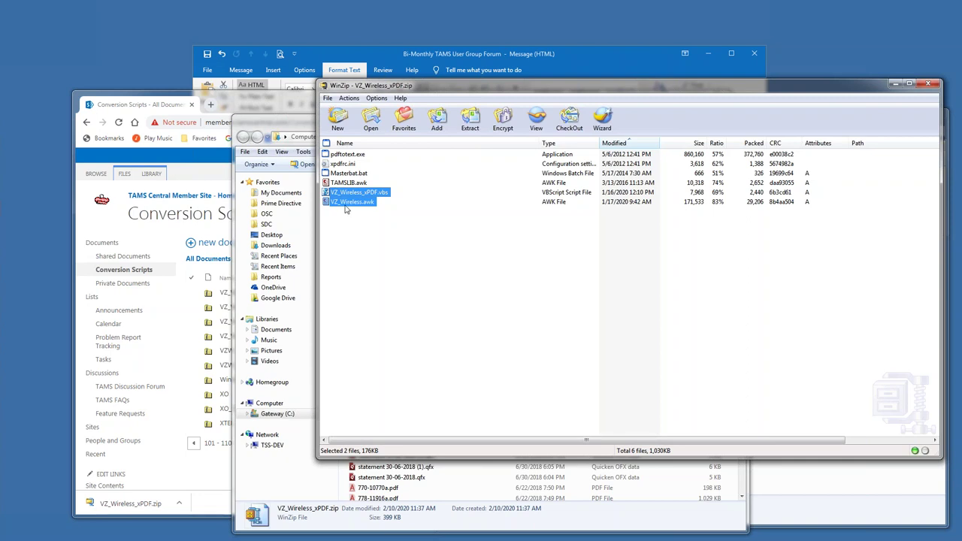
Step: Select only VZ_Wireless_xPDF.vbs in WinZip and switch back to the C:\Convert folder window
click(336, 204)
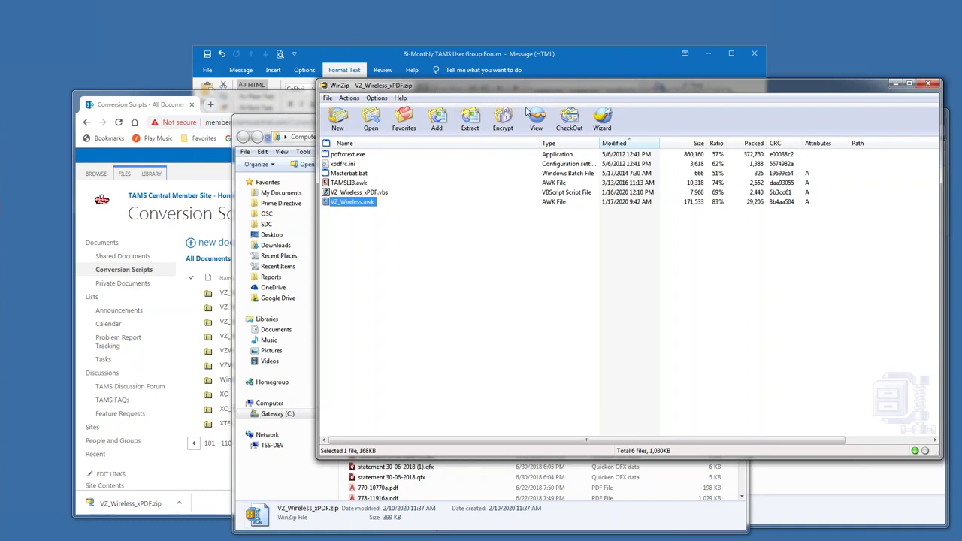
click(333, 193)
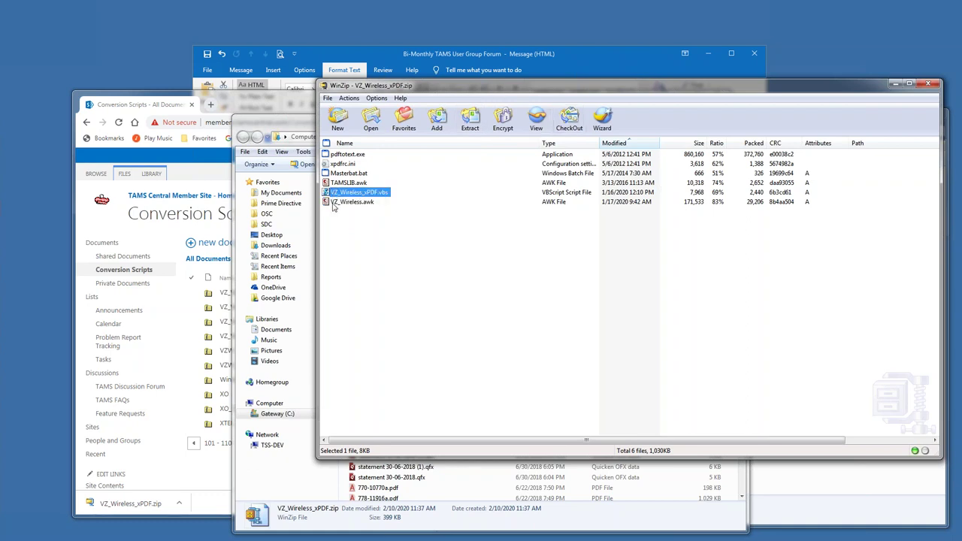
shift+click(333, 203)
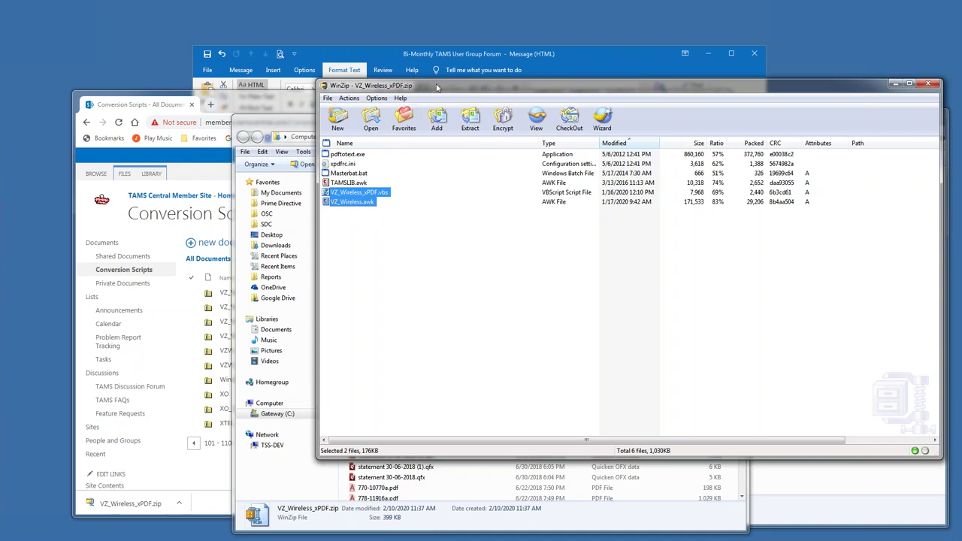
drag(505, 85, 565, 85)
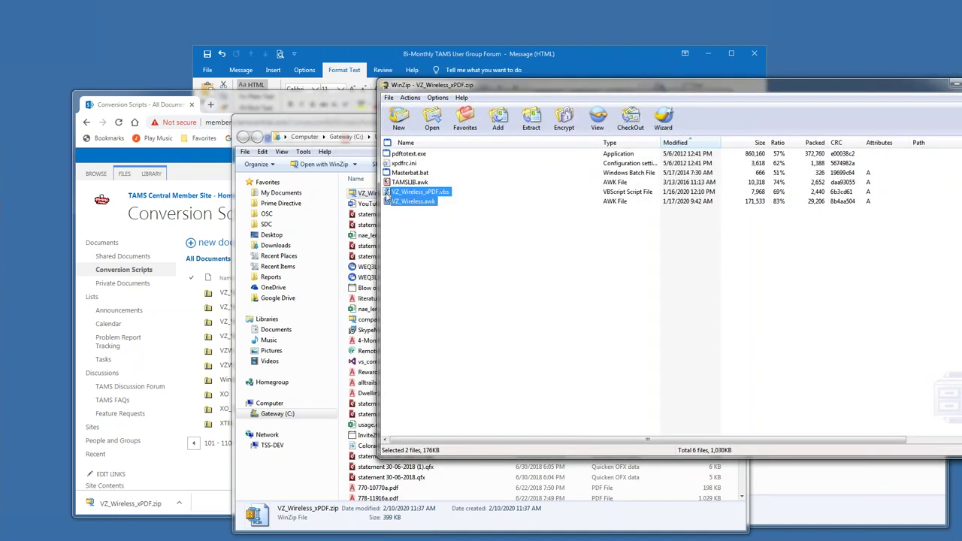
click(390, 193)
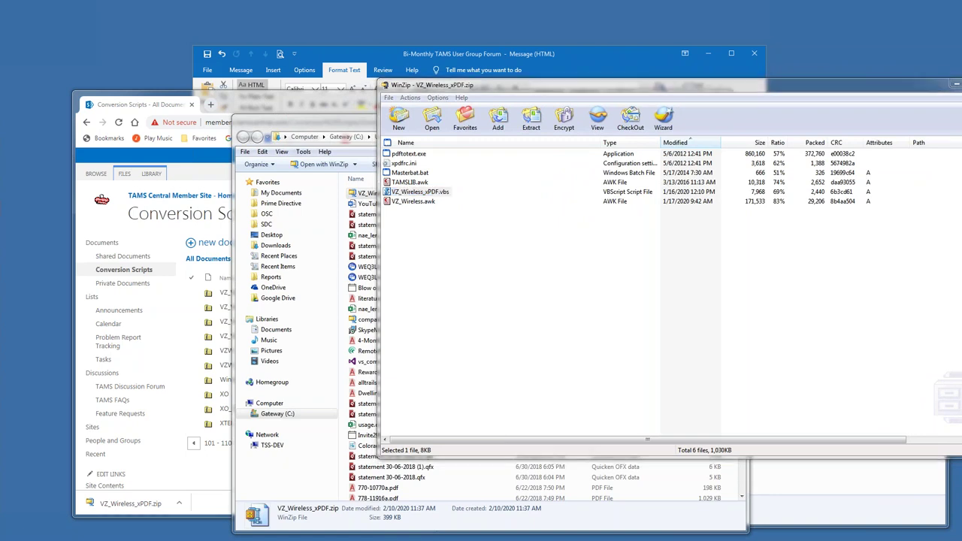
key(alt+Tab)
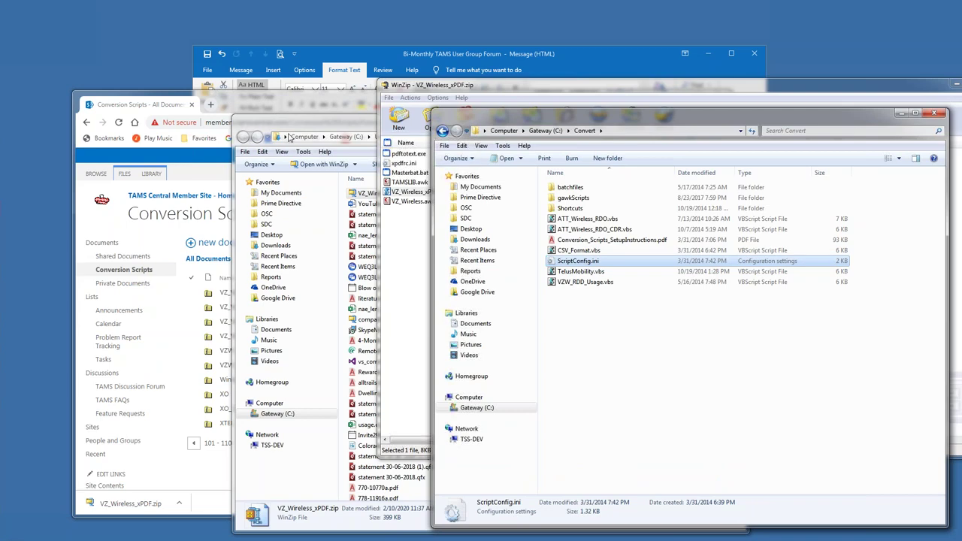
Step: Copy VZ_Wireless_xPDF.vbs from the WinZip archive into the C:\Convert folder
drag(597, 115, 197, 120)
drag(532, 91, 574, 102)
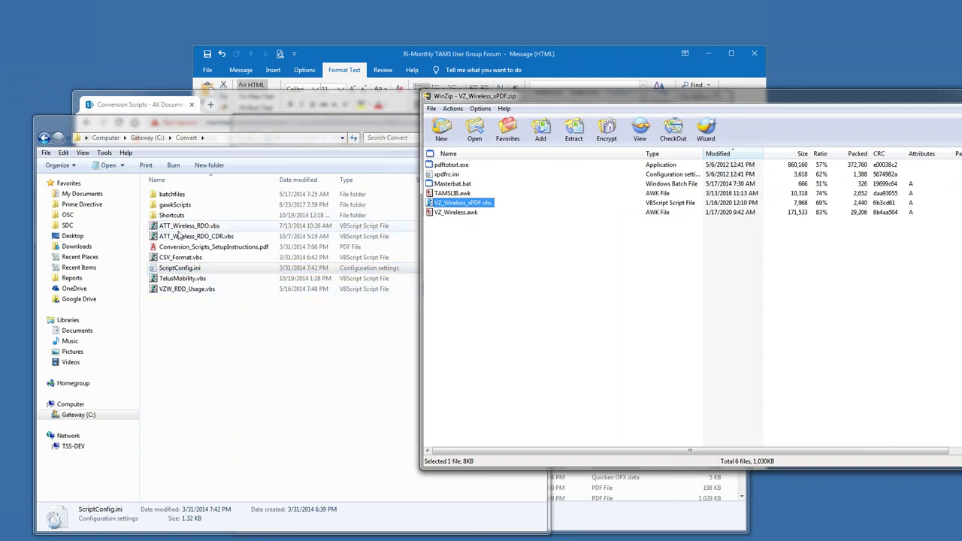
drag(433, 208, 165, 333)
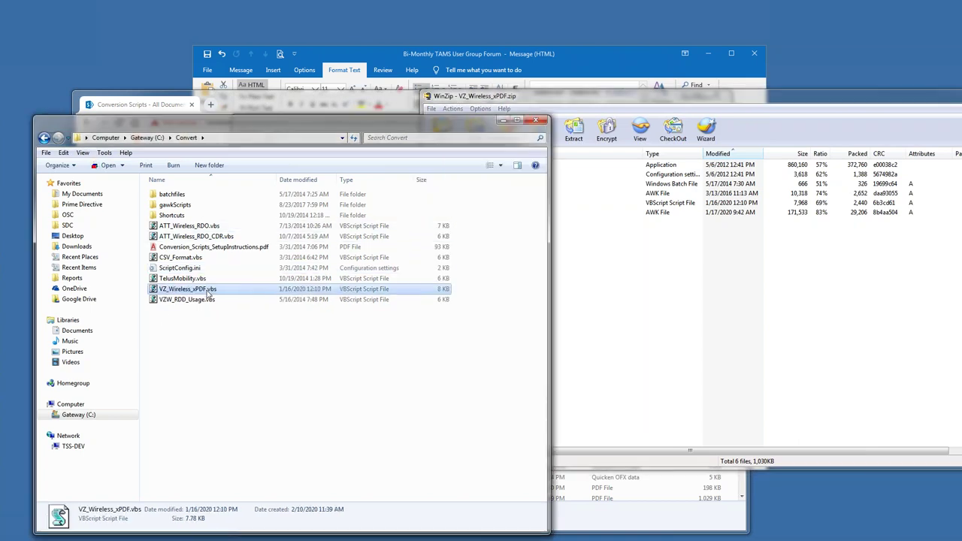
Step: Copy VZ_Wireless.awk from the archive onto the gawkScripts folder
click(553, 101)
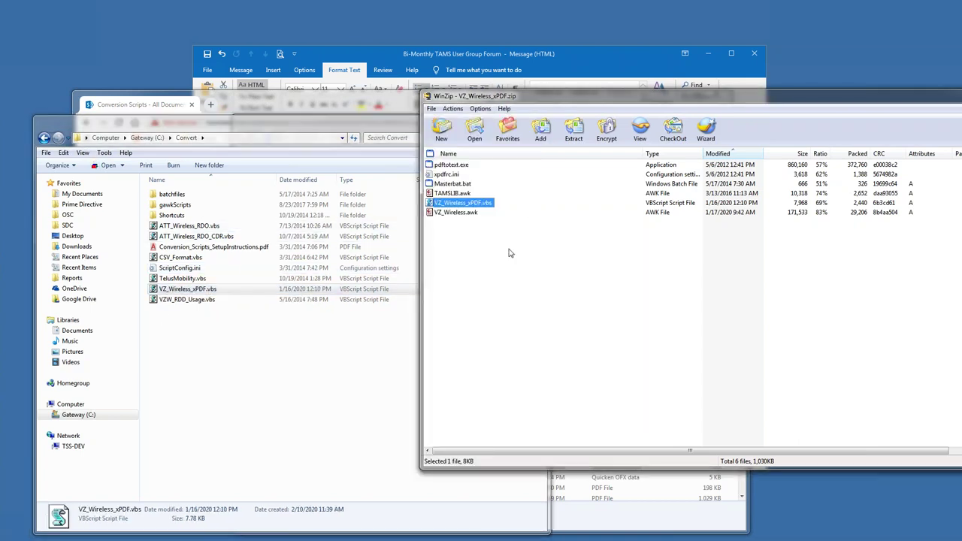
click(448, 213)
drag(448, 216, 170, 207)
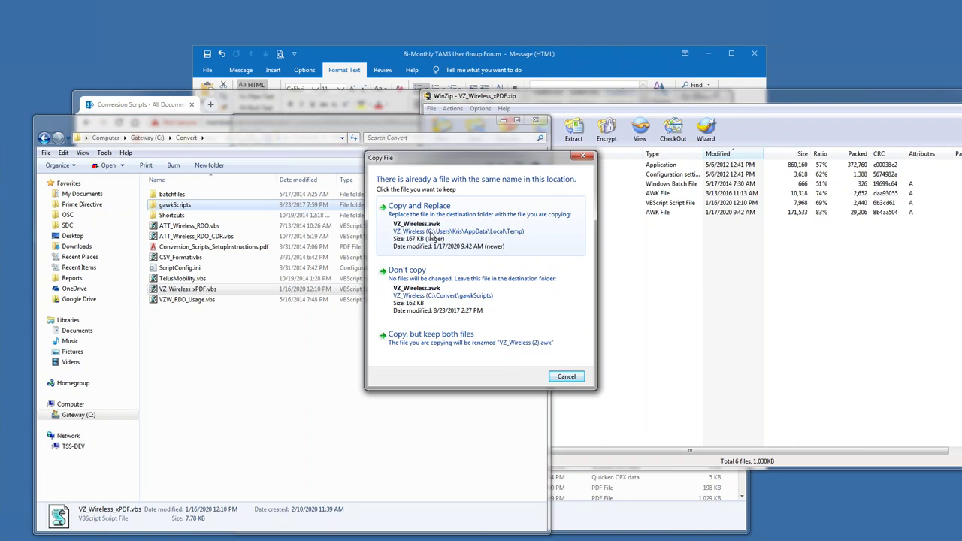
Step: Replace gawkScripts' VZ_Wireless.awk with the newer copy from the archive, then return to Convert
click(567, 376)
double_click(184, 204)
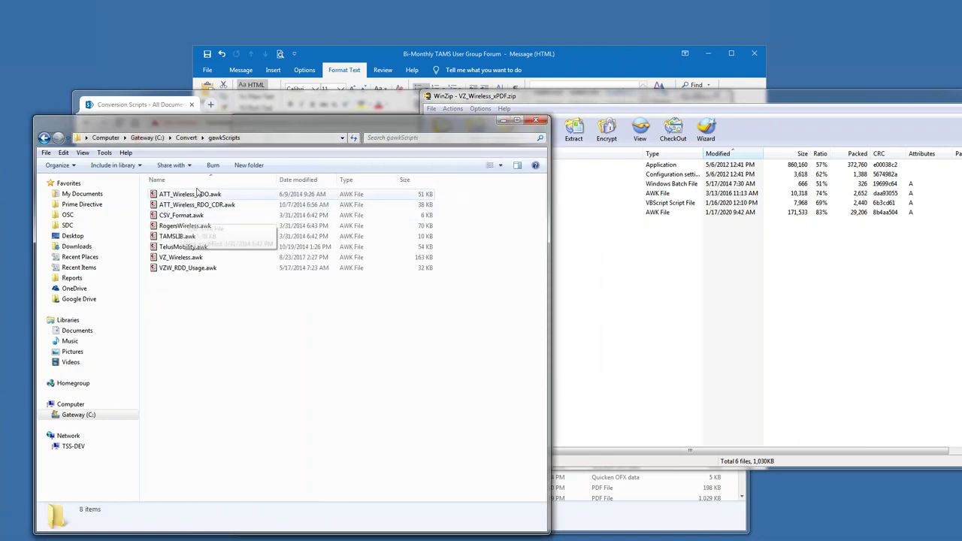
click(181, 258)
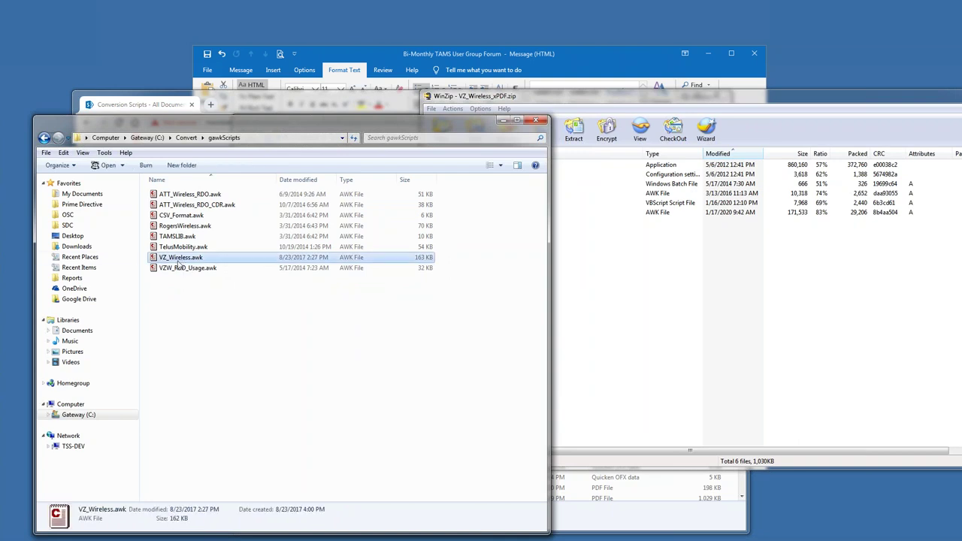
click(579, 112)
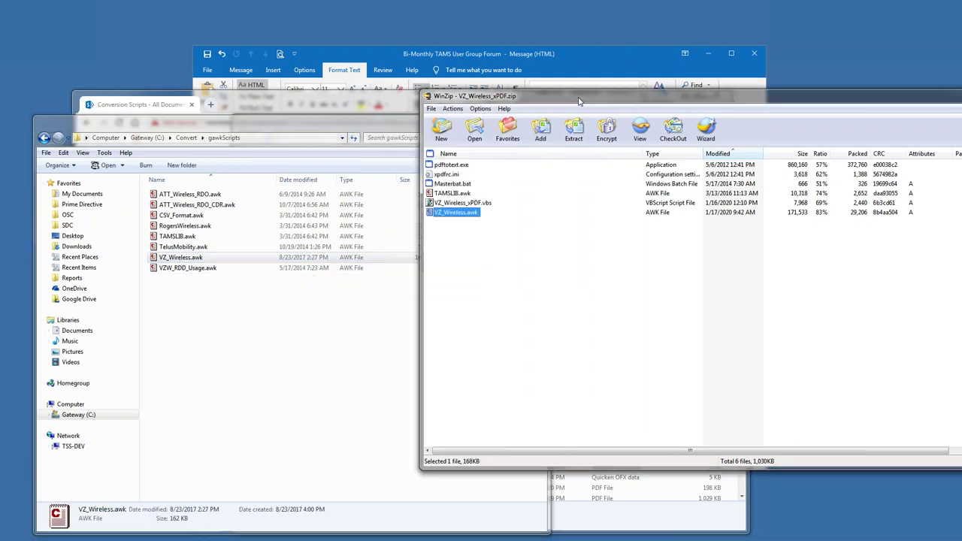
drag(455, 212, 180, 340)
click(421, 218)
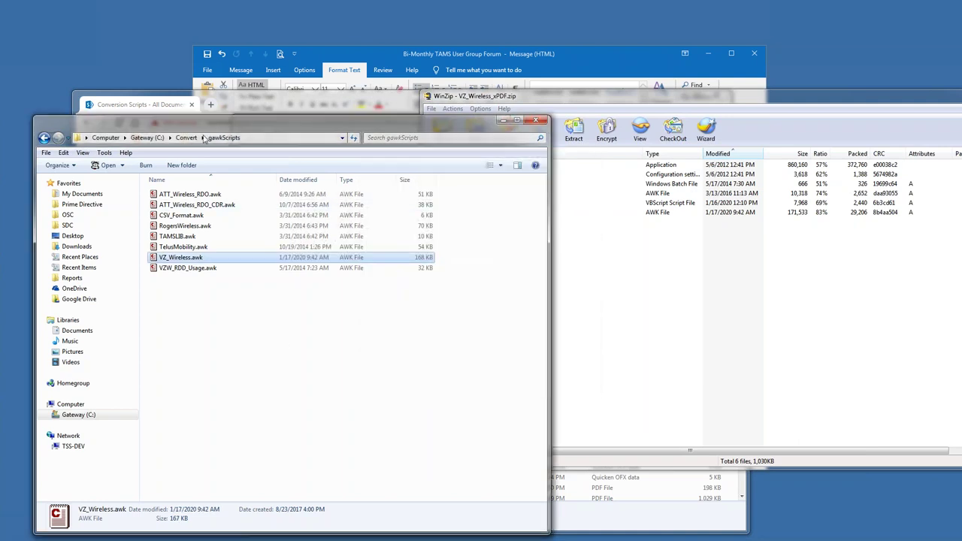
click(186, 137)
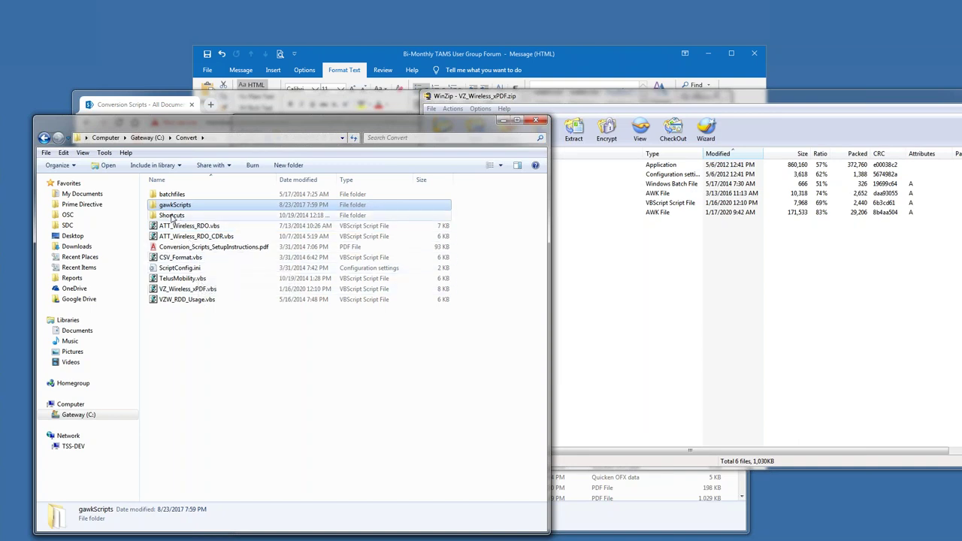
click(171, 217)
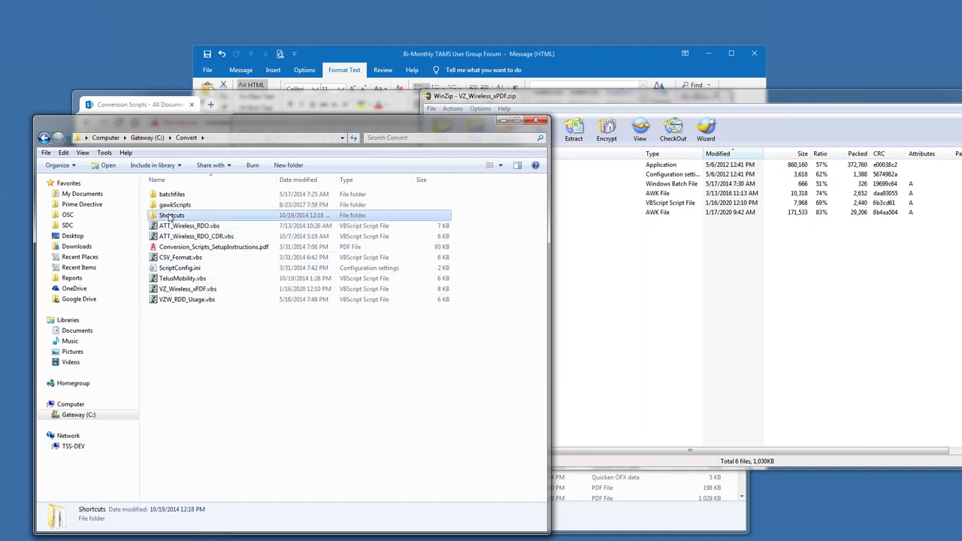
Step: Create a shortcut to VZ_Wireless_xPDF.vbs in the Convert folder
double_click(170, 217)
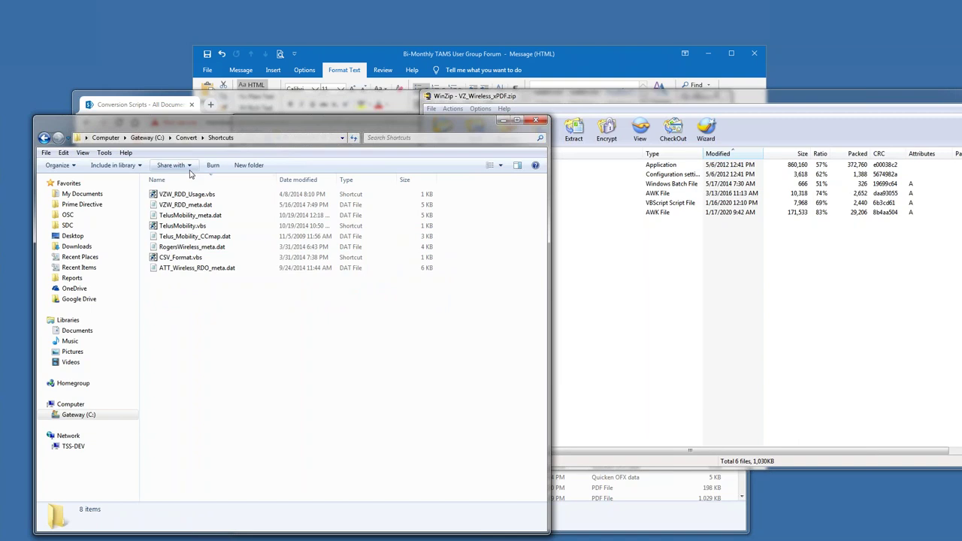
click(187, 138)
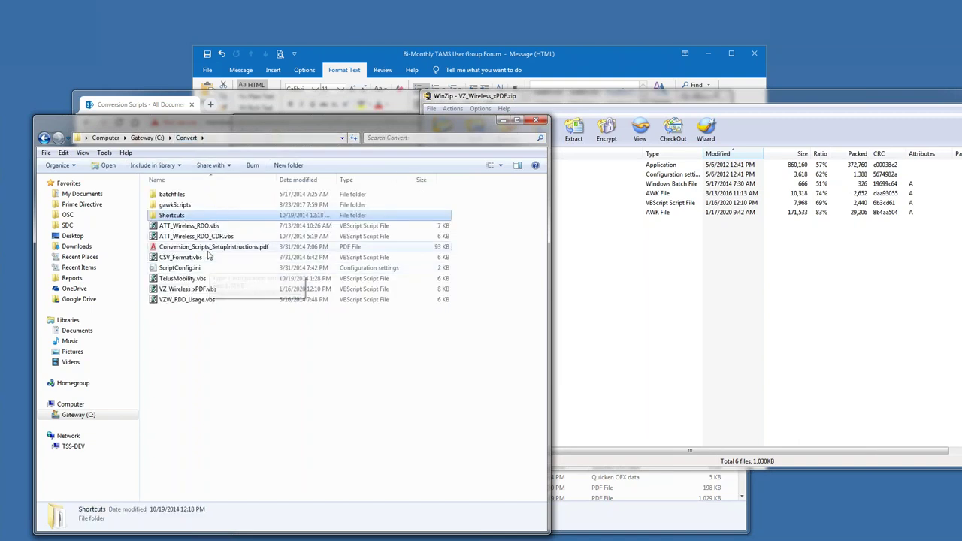
click(229, 248)
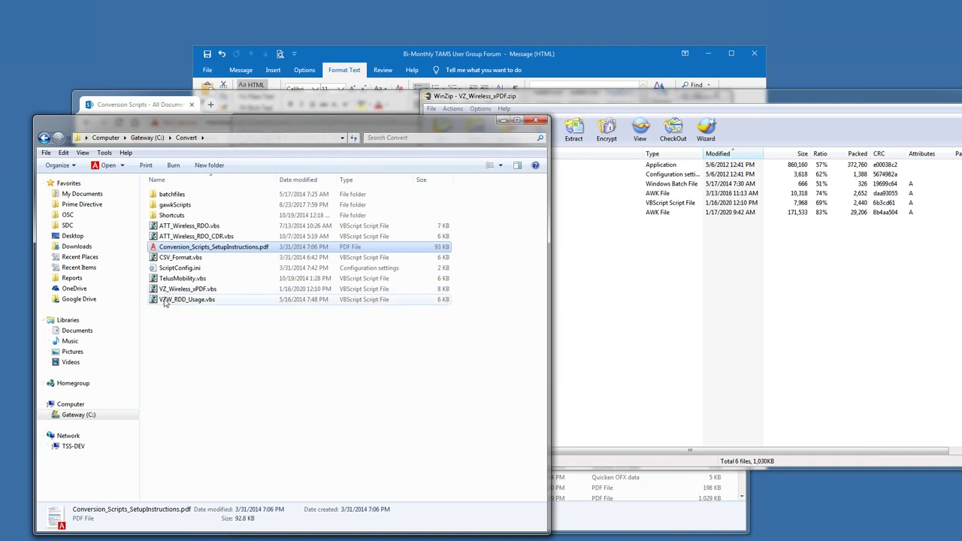
click(164, 292)
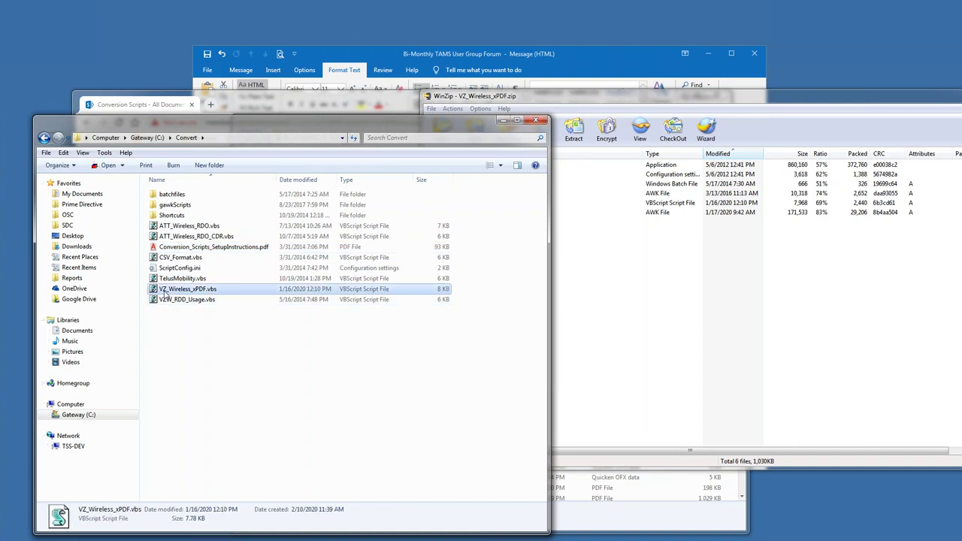
right_click(164, 293)
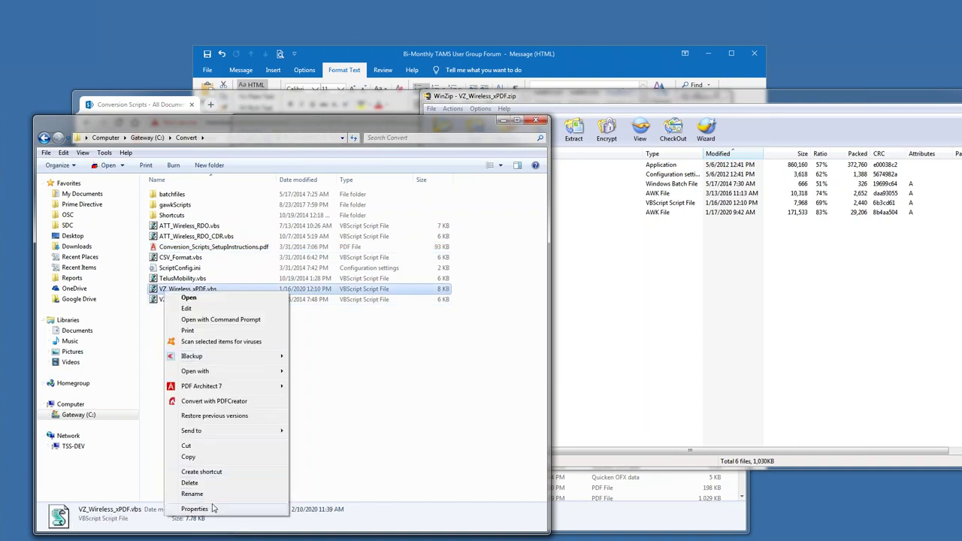
click(207, 472)
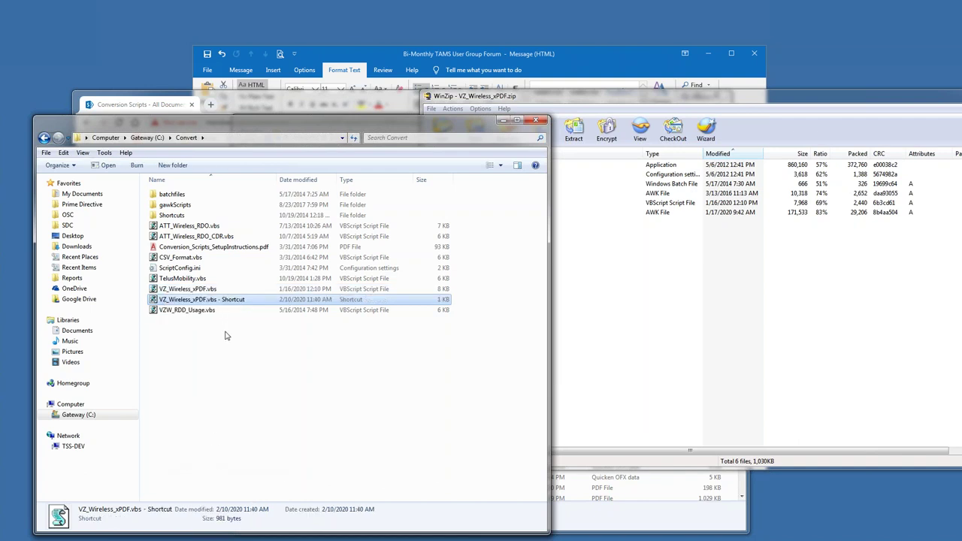
Step: Rename the new shortcut to VZ_Wireless_xPDF.vbs by removing the ' - Shortcut' suffix
key(F2)
key(End)
key(ctrl+shift+Left)
key(ctrl+shift+Left)
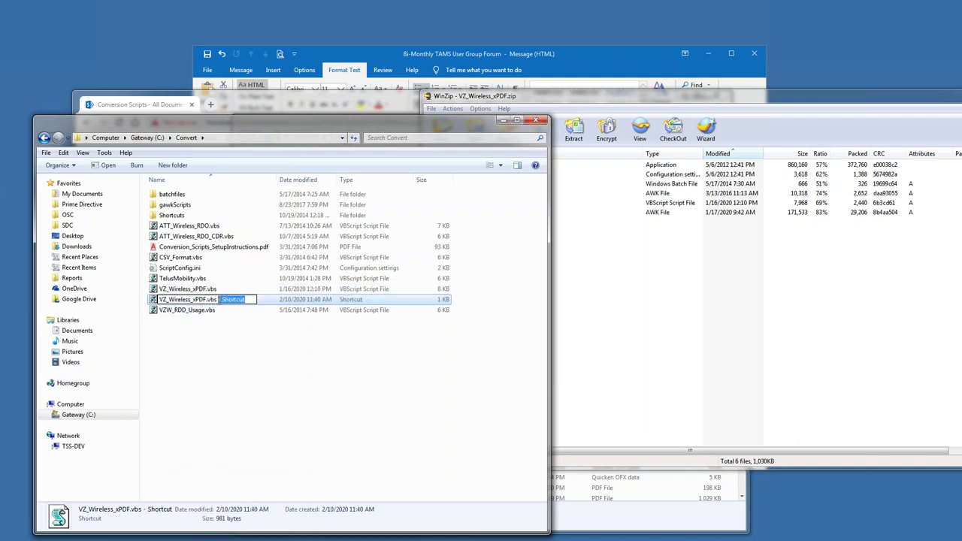
key(Delete)
click(227, 381)
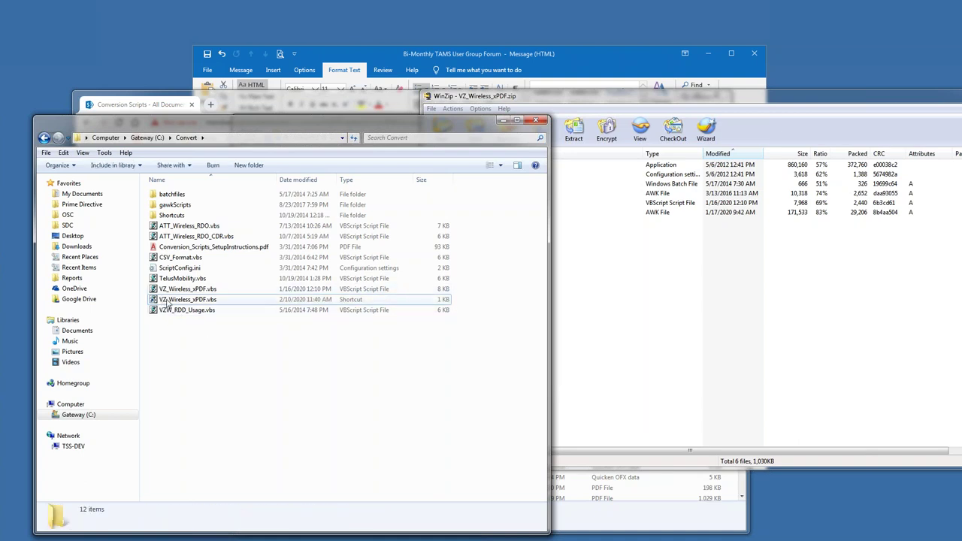
click(168, 302)
right_click(167, 302)
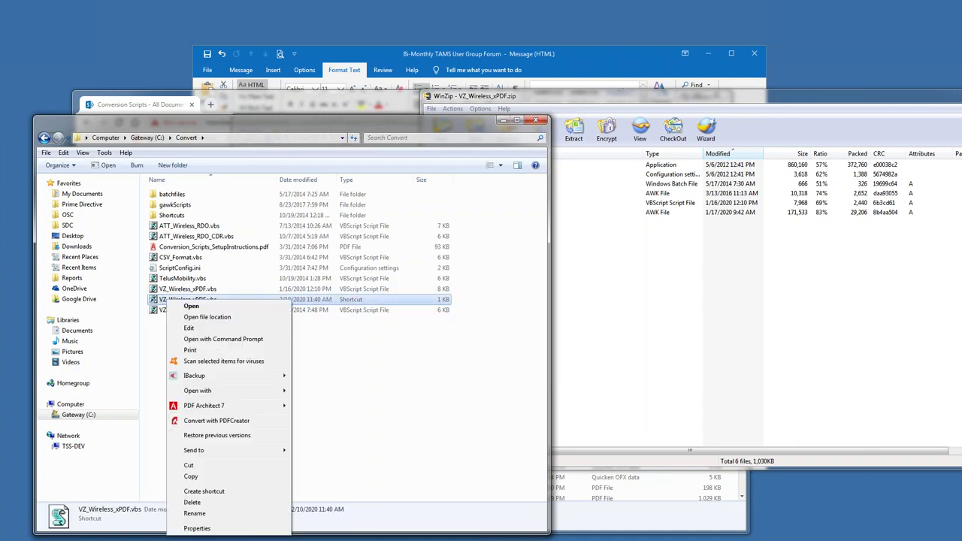
Step: Clear the shortcut's Start in field and move the shortcut into the Shortcuts folder
click(197, 528)
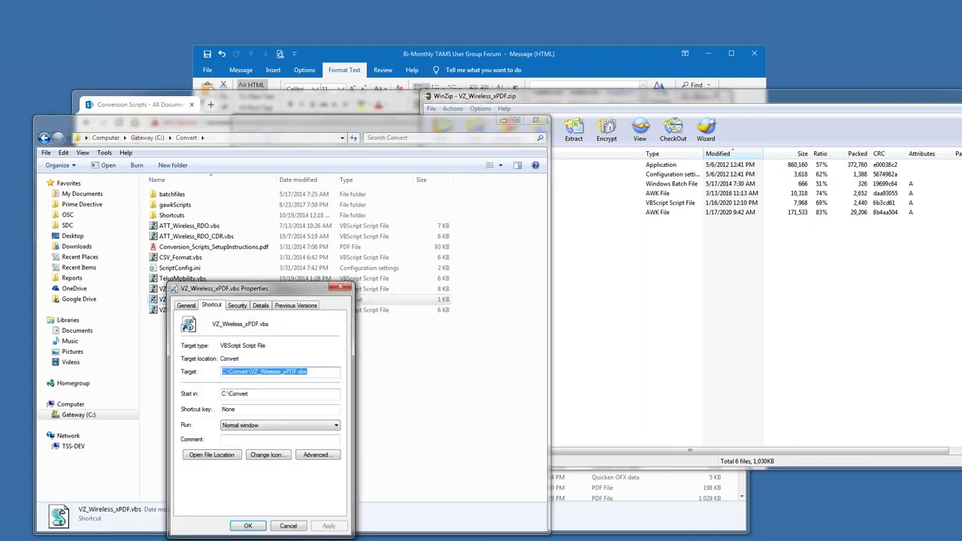
key(Tab)
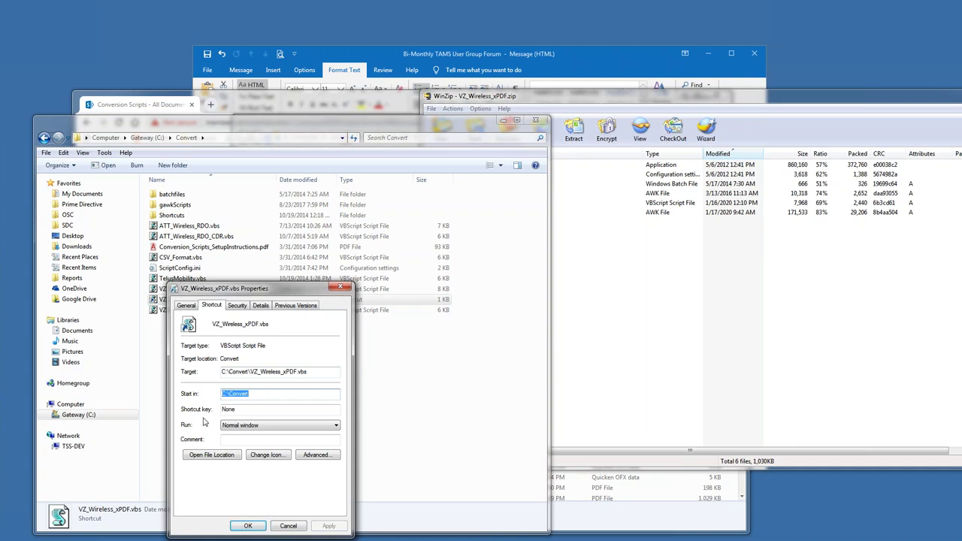
key(Delete)
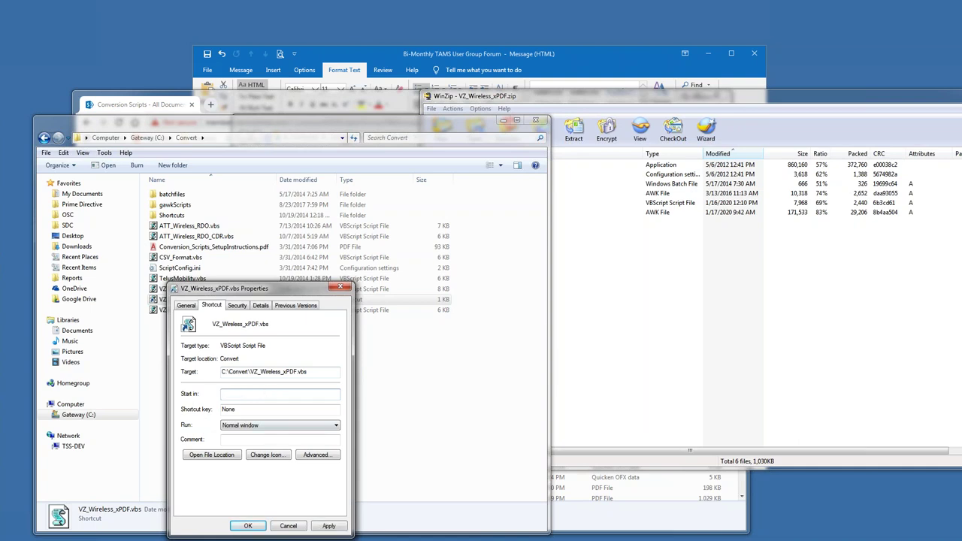
click(330, 527)
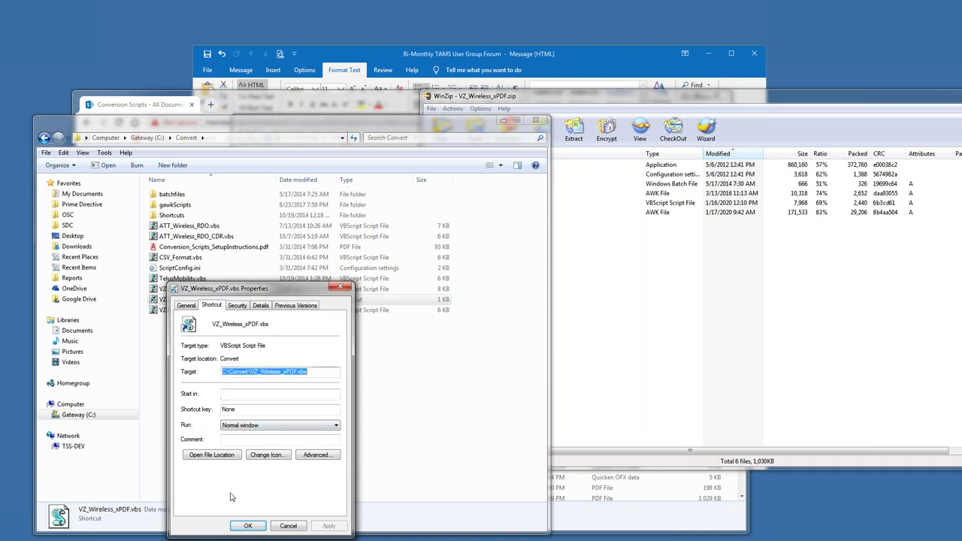
click(248, 526)
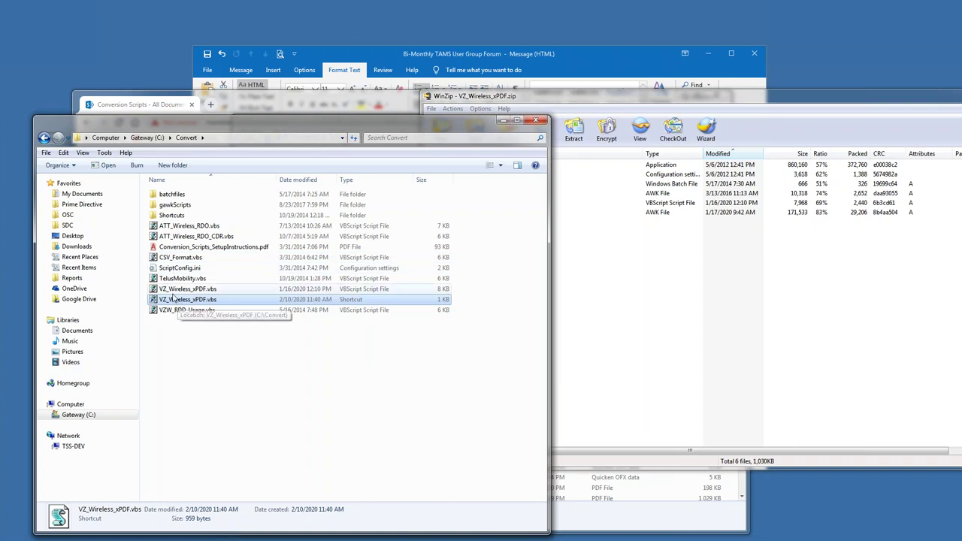
drag(171, 303, 178, 218)
Step: Open C:\Convert\Shortcuts and select the new 1 KB VZ_Wireless_xPDF.vbs shortcut among its nine items
click(178, 216)
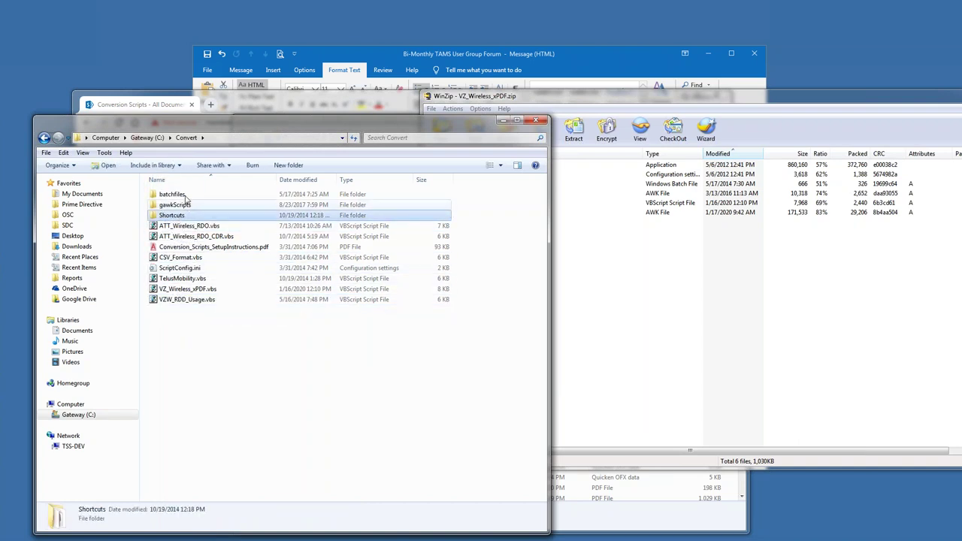
double_click(158, 216)
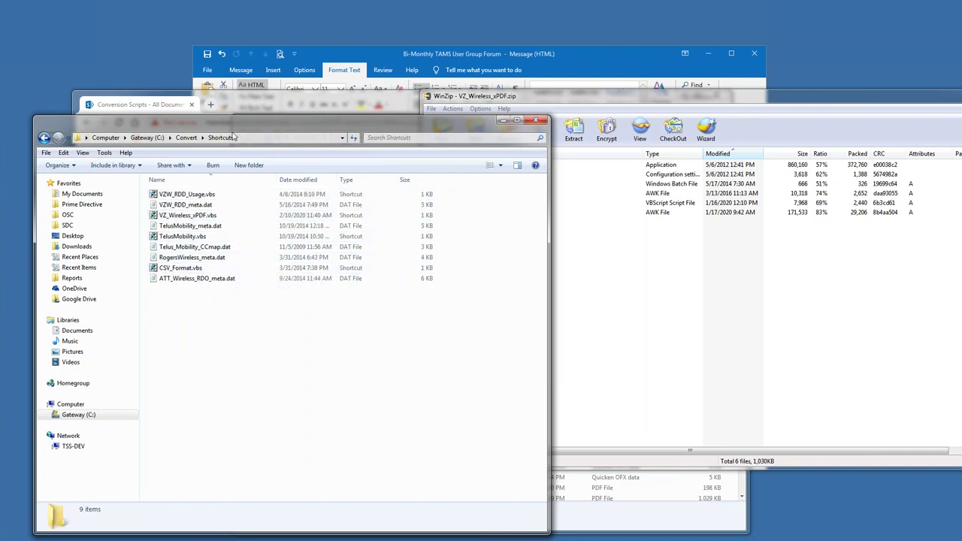
click(192, 139)
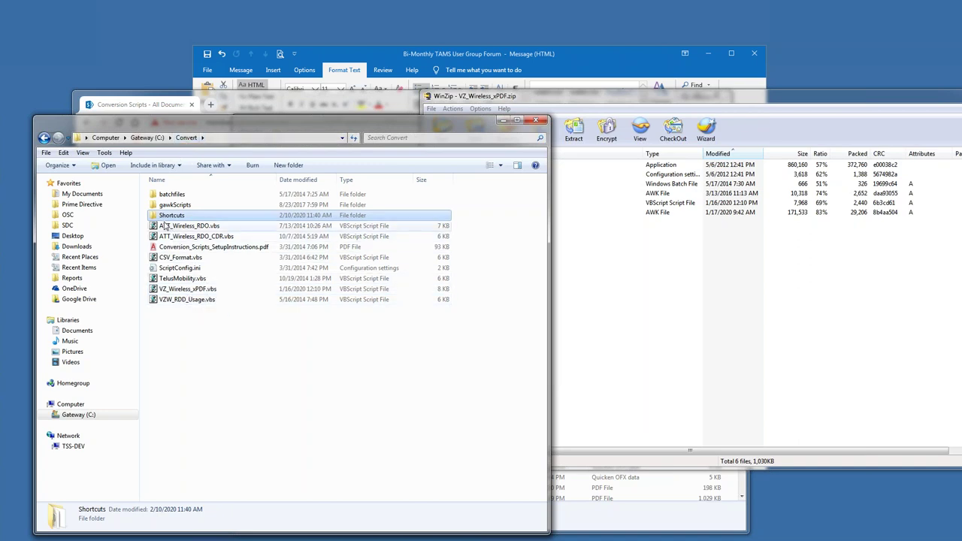
double_click(160, 217)
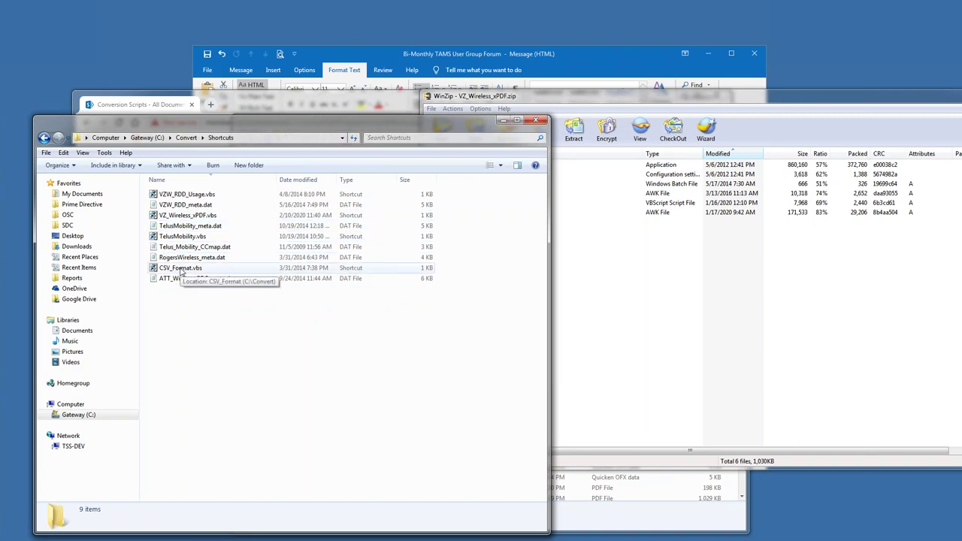
click(199, 216)
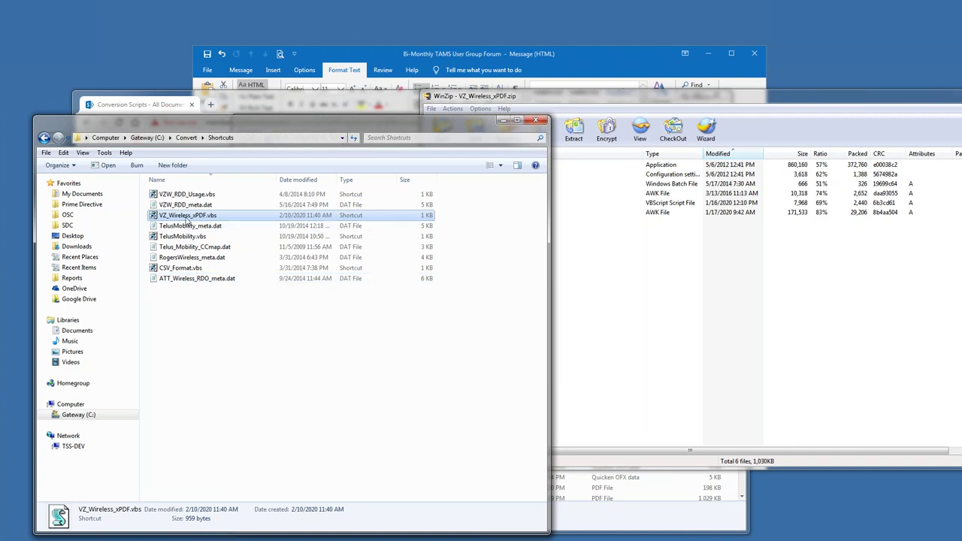
double_click(218, 220)
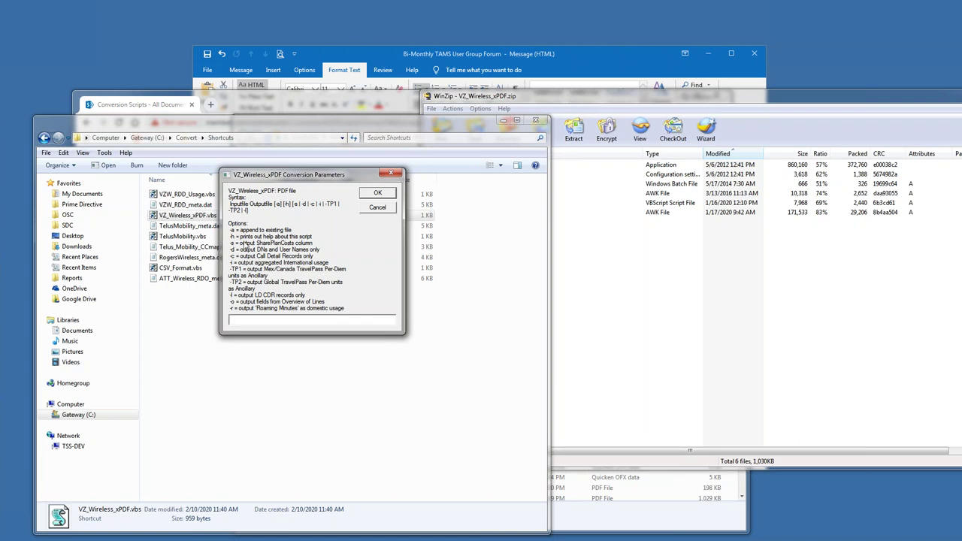
click(384, 211)
click(385, 212)
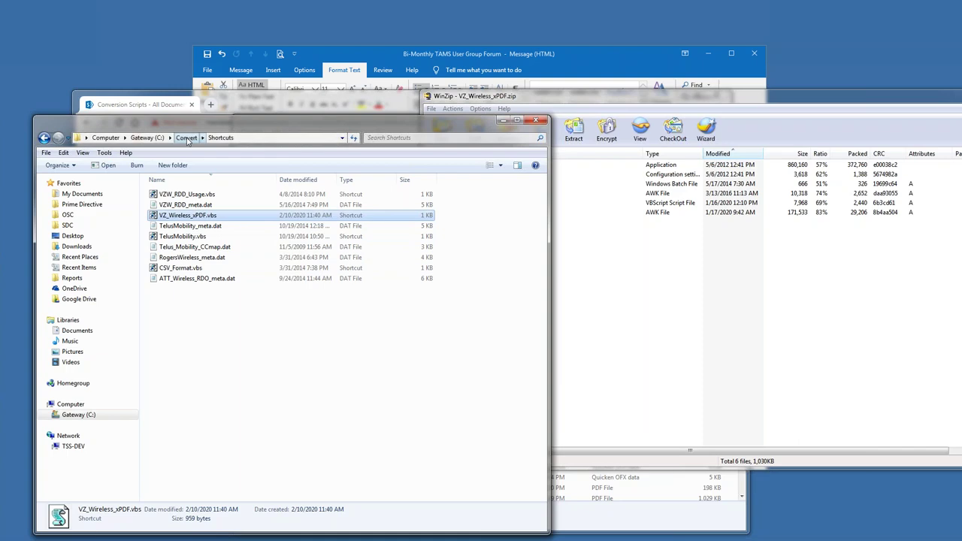
Step: Close the Convert folder window and the VZ_Wireless_xPDF.zip archive windows
click(186, 139)
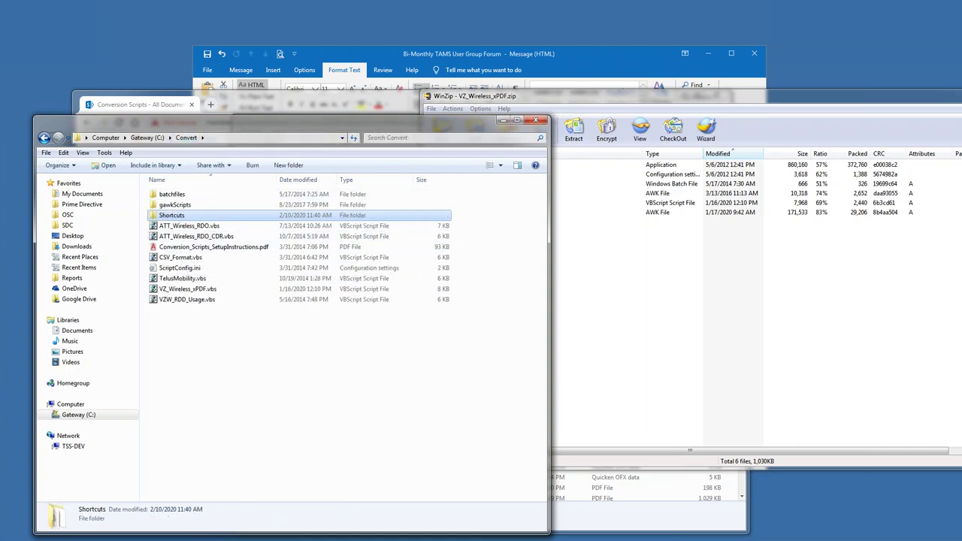
click(535, 120)
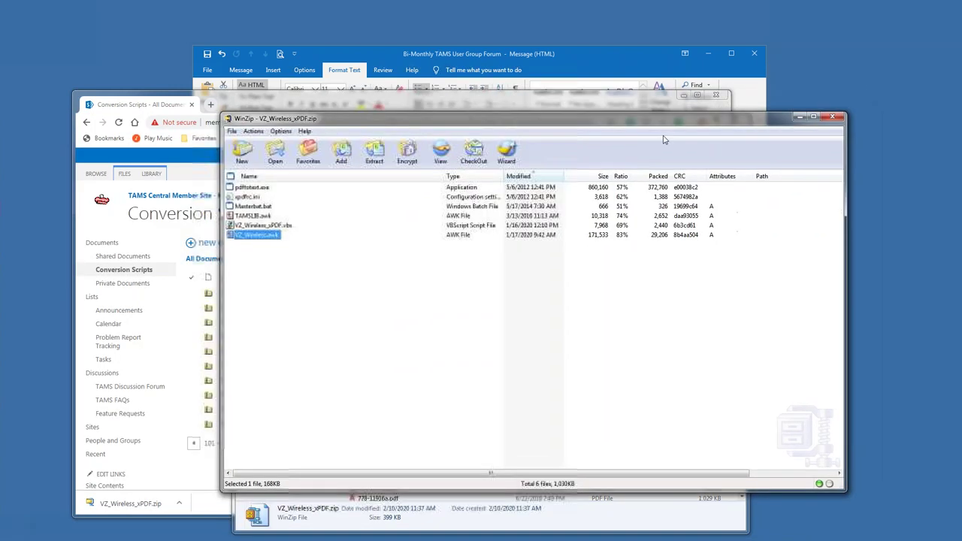
click(832, 117)
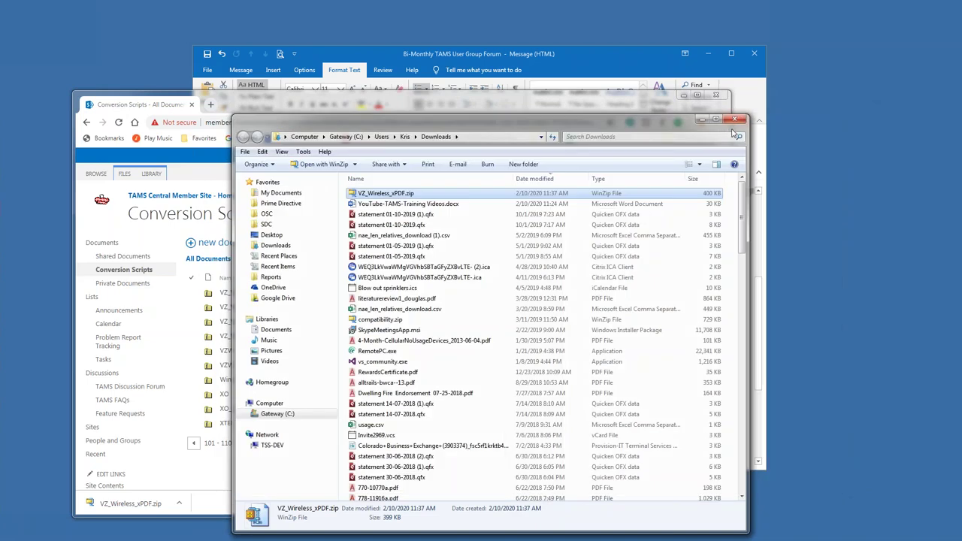
double_click(353, 195)
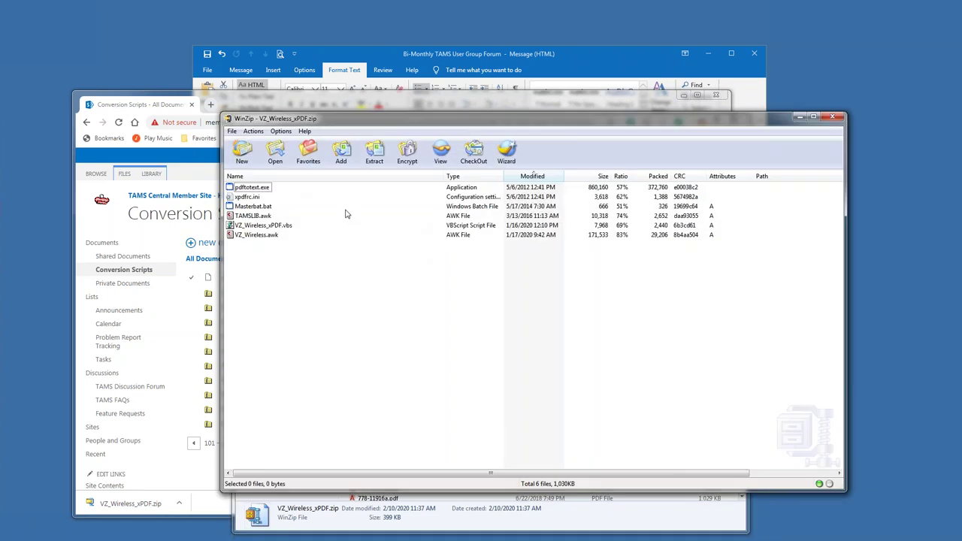
click(834, 117)
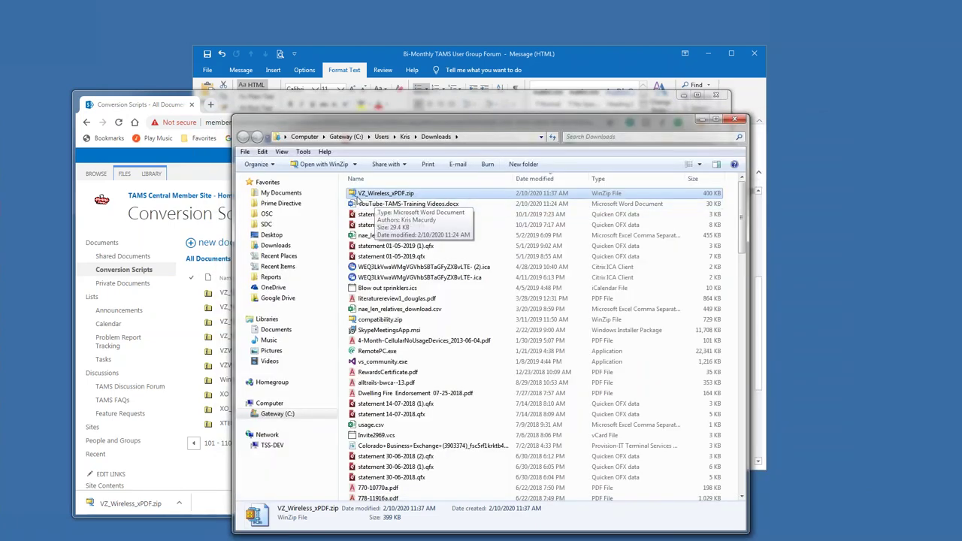
Step: Delete the downloaded VZ_Wireless_xPDF.zip and close the Downloads window
key(Delete)
click(540, 316)
click(734, 118)
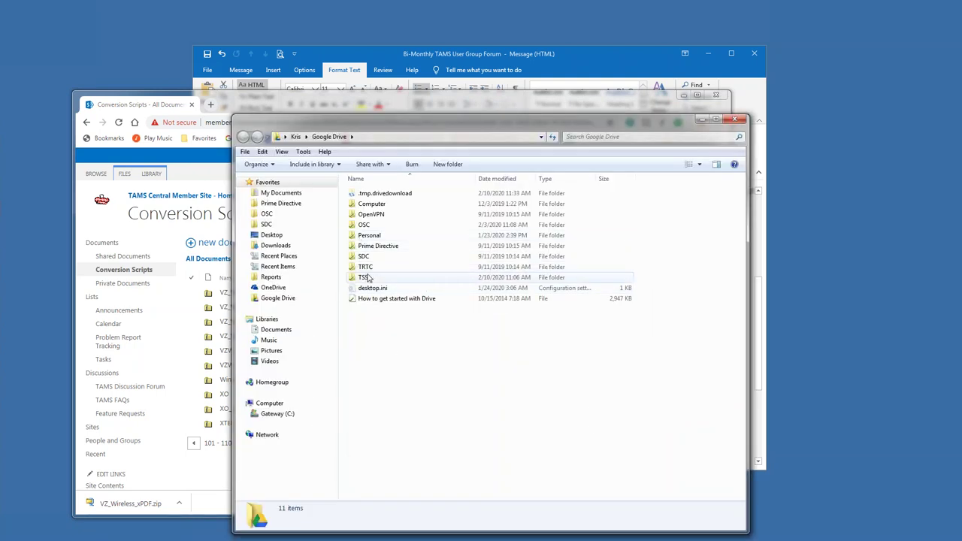
Step: Navigate Google Drive to TSS\Samples\Sample Data\Cellular to show its 13 sample files
double_click(369, 278)
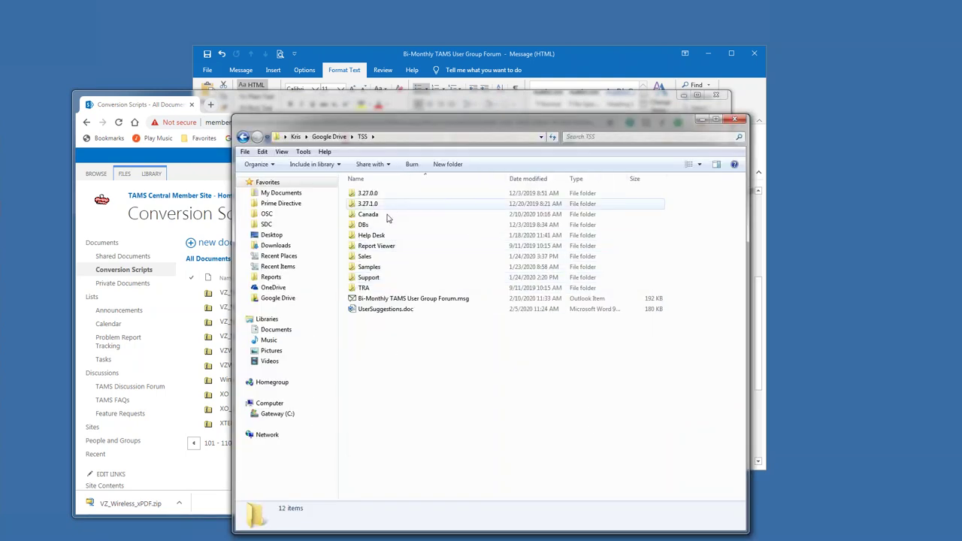
double_click(376, 267)
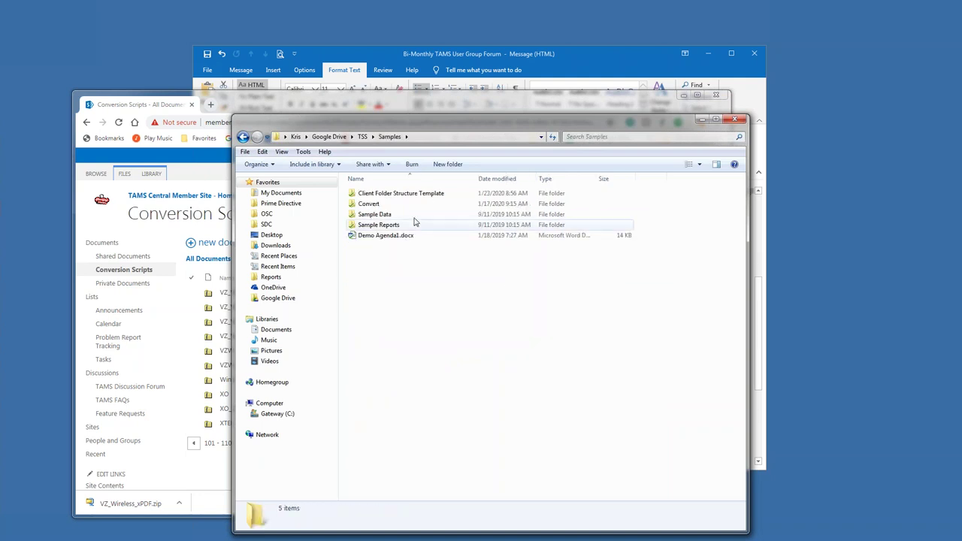
double_click(370, 204)
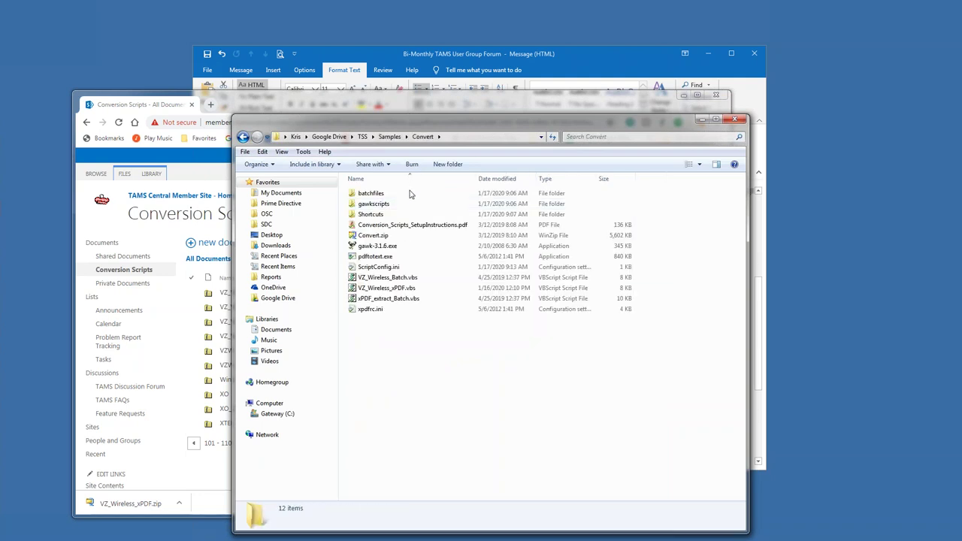
click(389, 137)
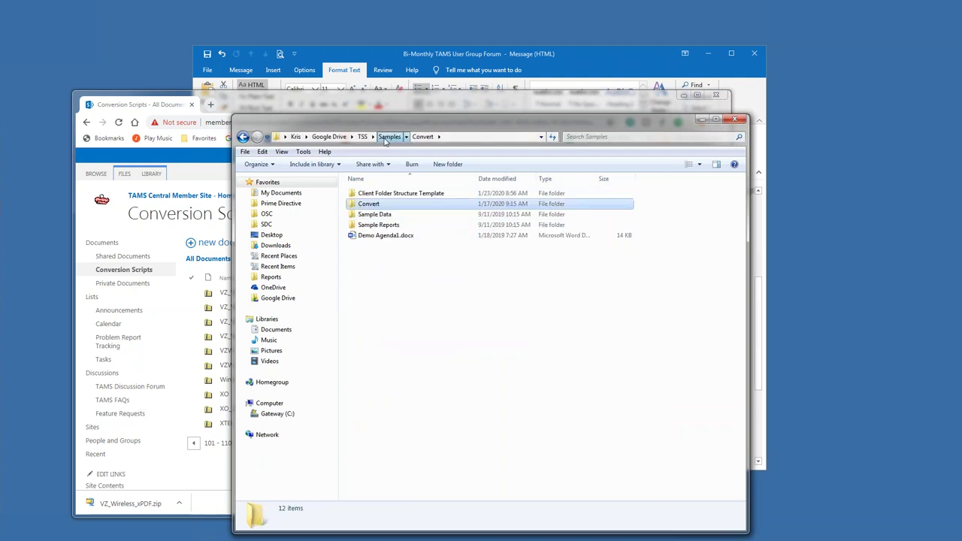
click(362, 137)
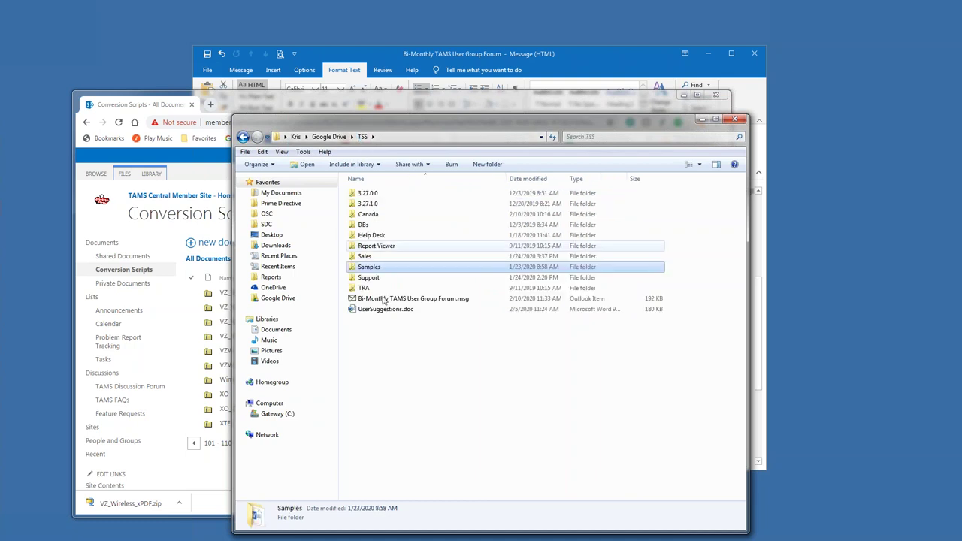
double_click(370, 269)
double_click(383, 216)
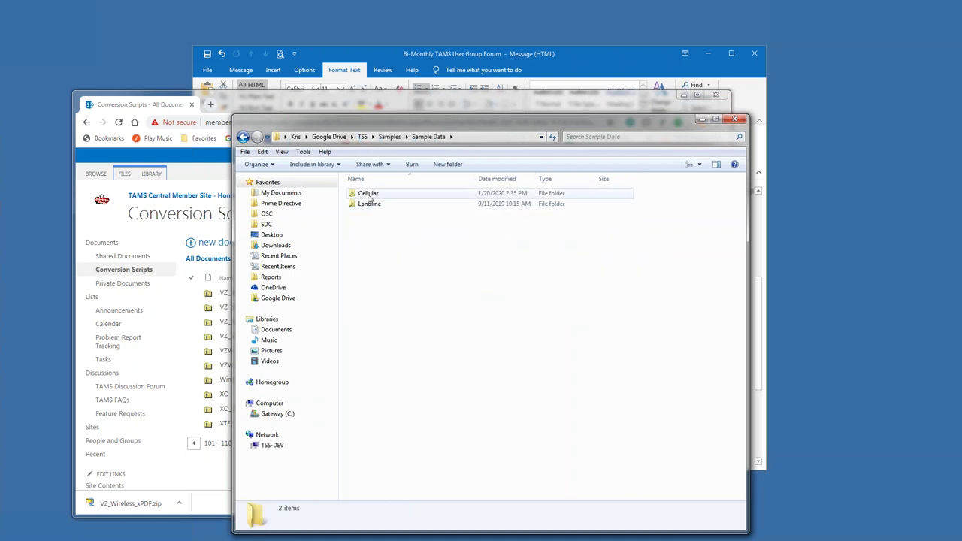
double_click(370, 194)
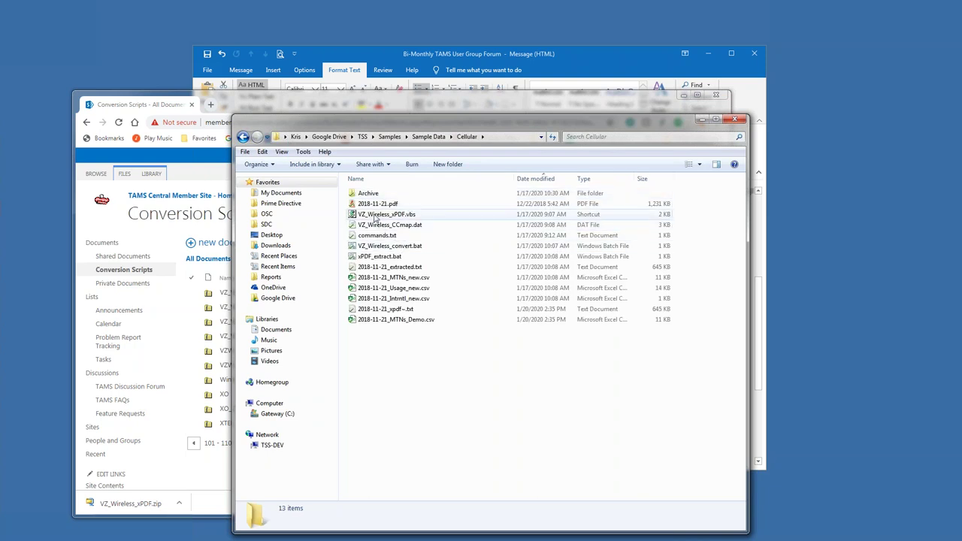
Step: Launch VZ_Wireless_xPDF on 2018-11-21.pdf with parameters 2018-11-21.csv -h
click(376, 215)
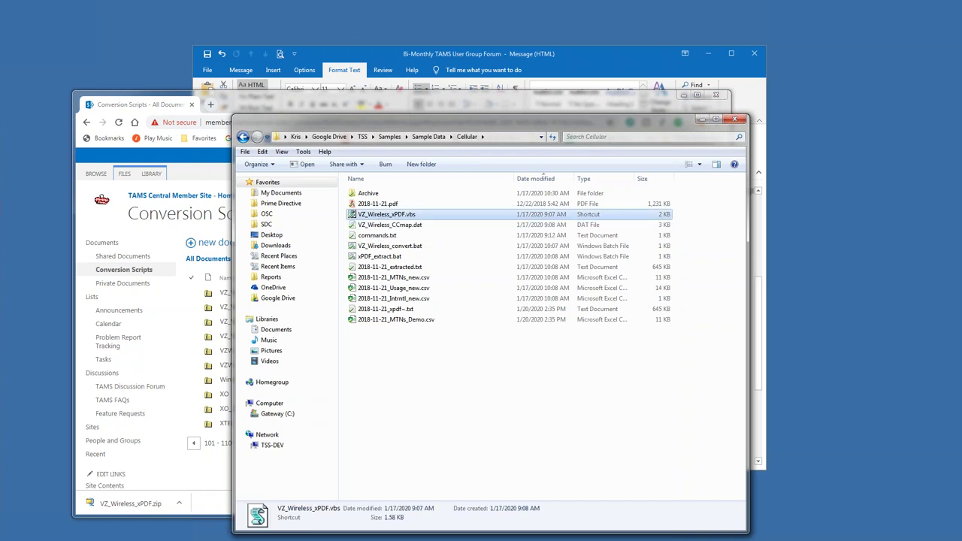
double_click(376, 214)
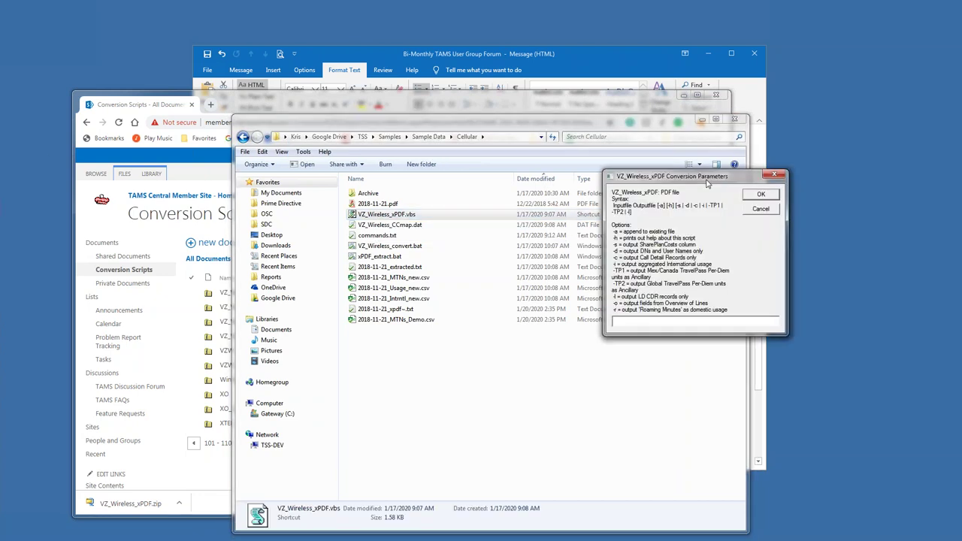
click(384, 206)
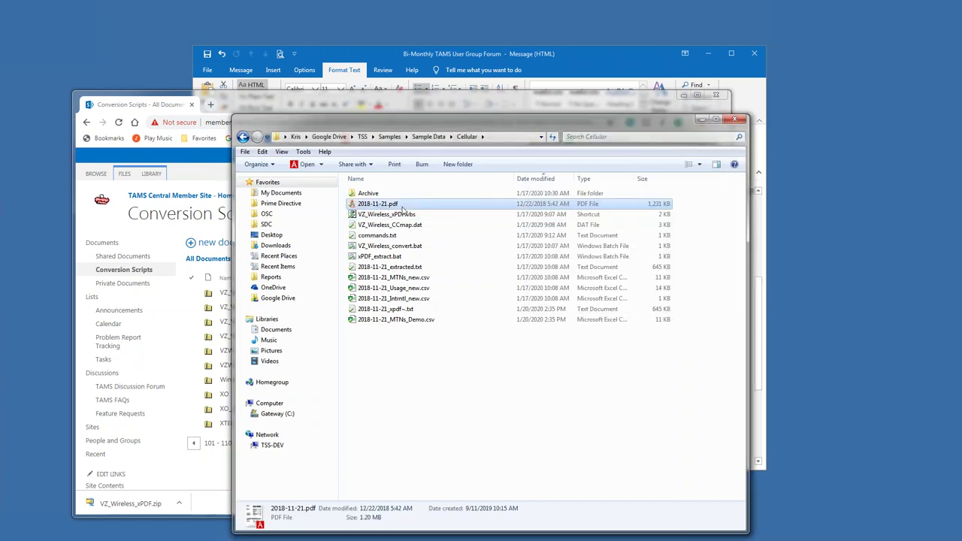
click(403, 207)
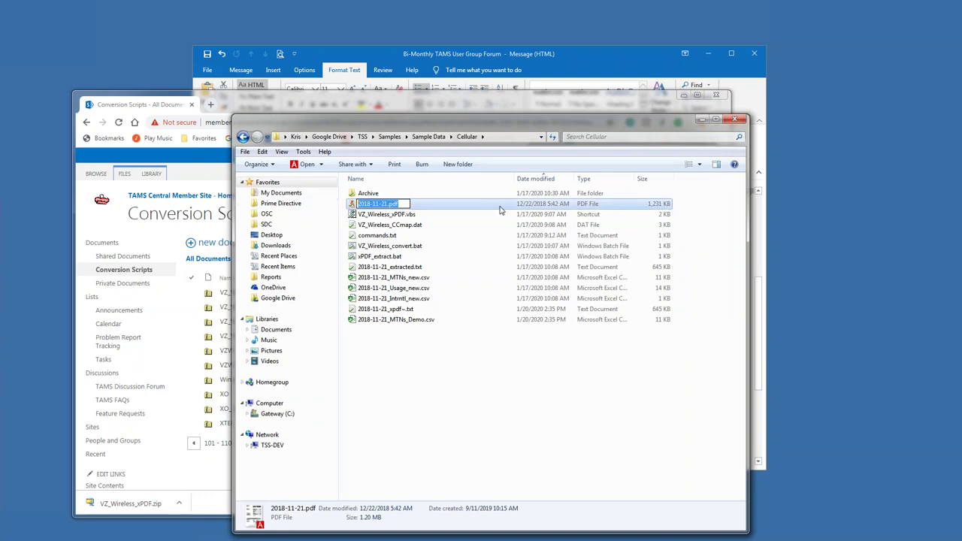
drag(590, 155, 388, 155)
text(2018-11-21.pdf)
text(2018-11-21.pdf)
key(BackSpace)
key(BackSpace)
key(BackSpace)
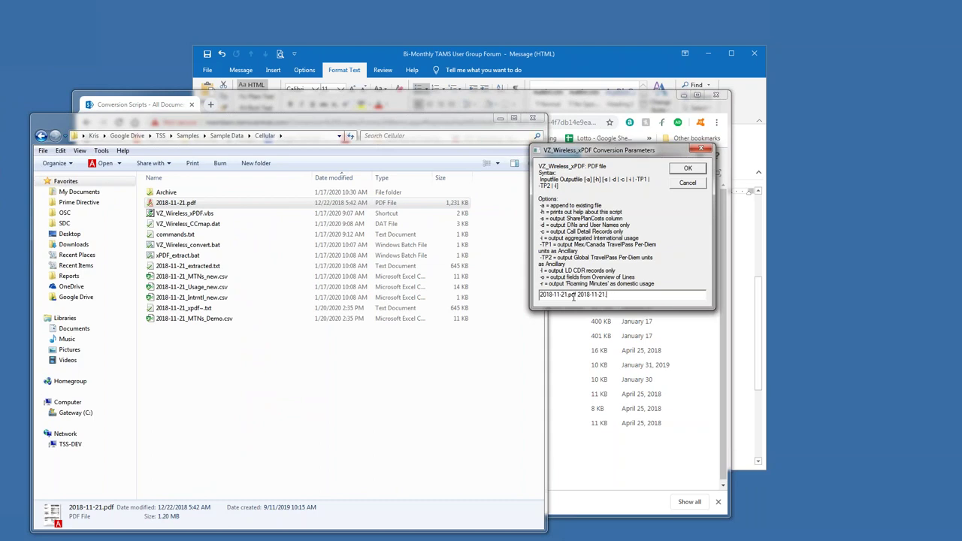
text(csv -h)
Step: Run the script, review its help output, and close the command window
click(690, 168)
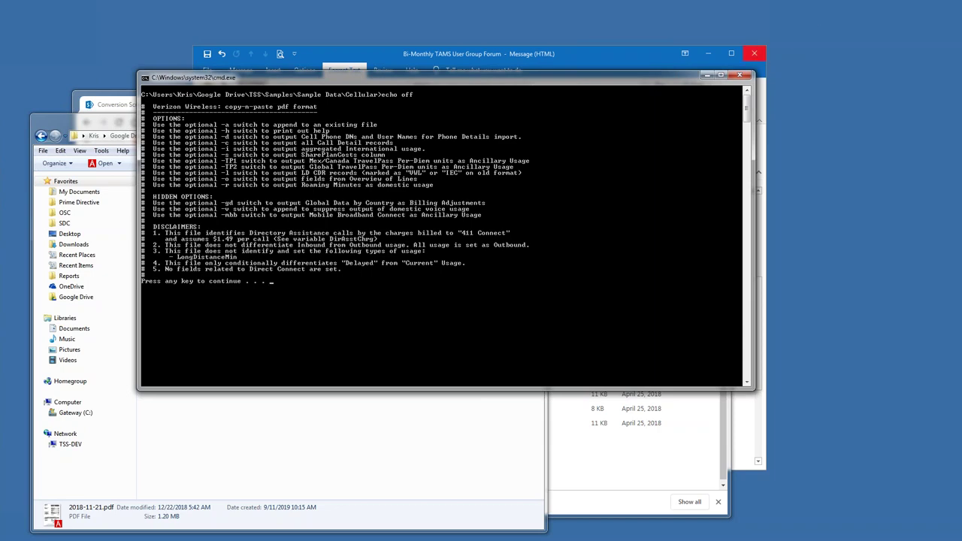
drag(658, 78, 734, 125)
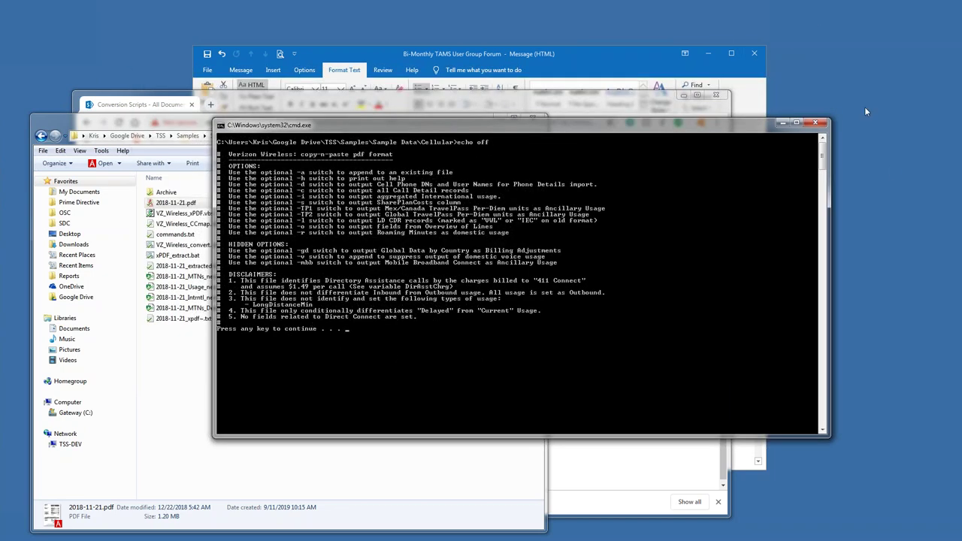
click(815, 122)
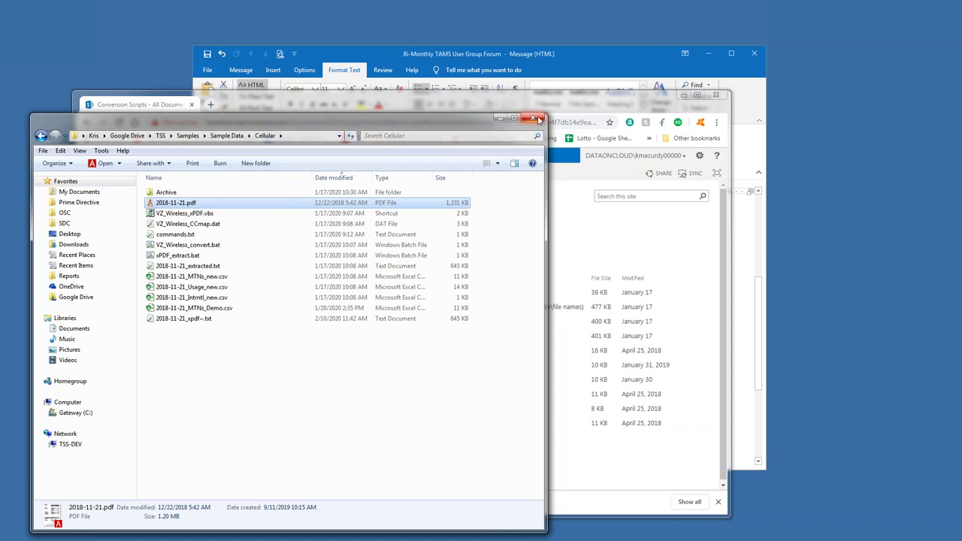
Step: Close the Cellular window, highlight the agenda's 'Where to store files' line, and place TAMS beside it
click(539, 119)
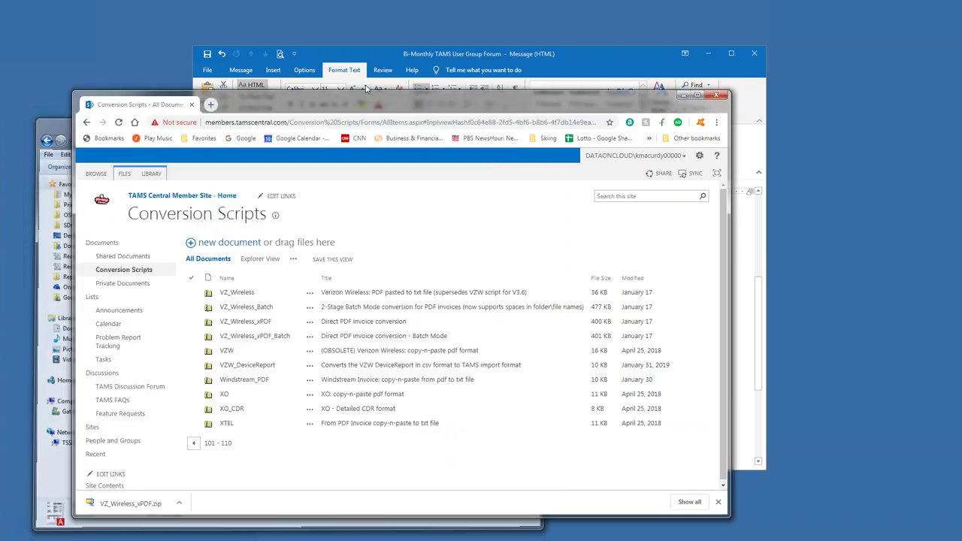
click(380, 48)
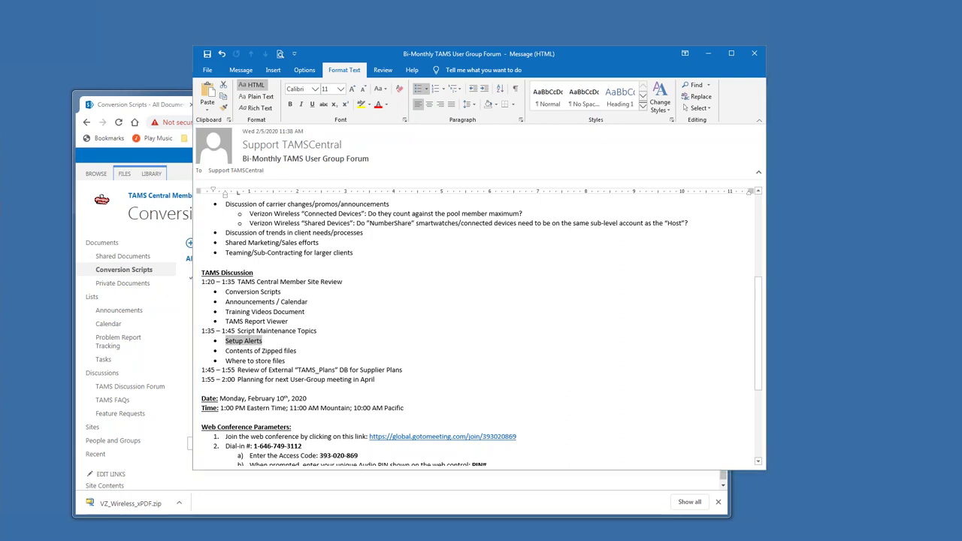
click(386, 418)
drag(288, 362, 224, 362)
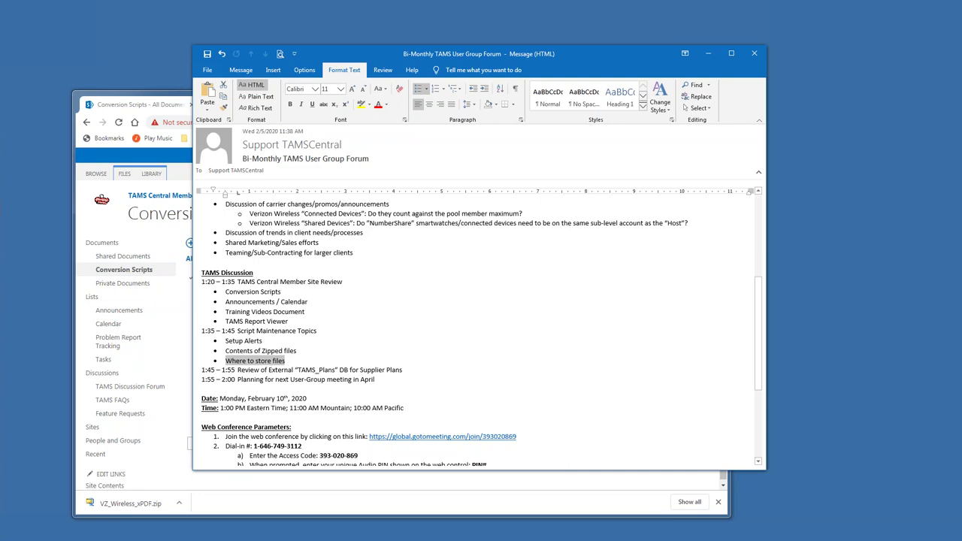
drag(405, 370, 239, 373)
key(Right)
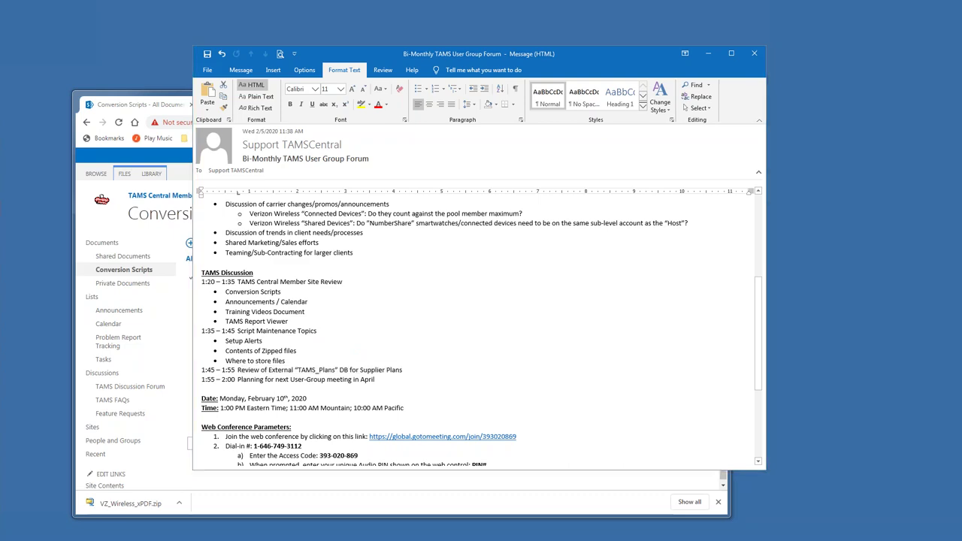
key(alt+Tab)
drag(144, 96, 479, 141)
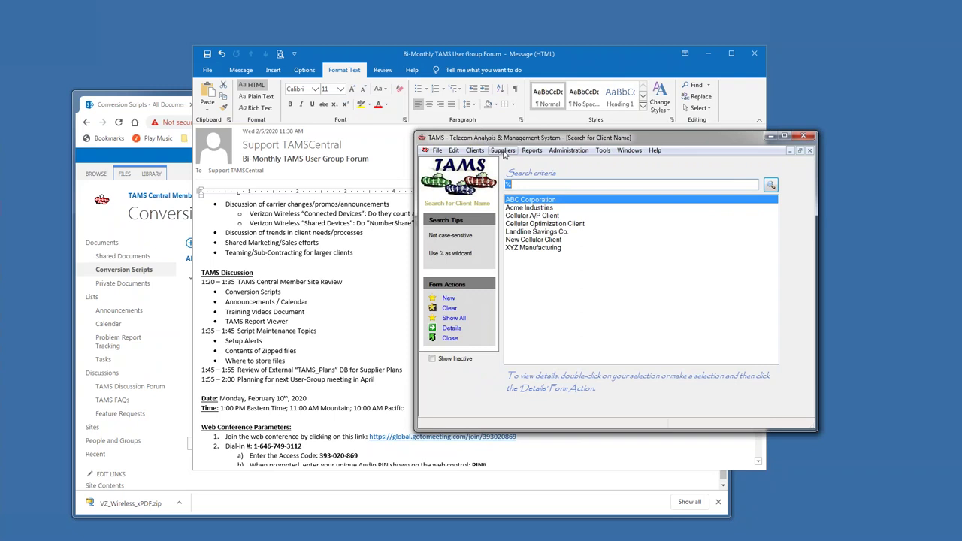
Step: Search suppliers and open the Supplier Details for TEST SUPPLIER
click(504, 151)
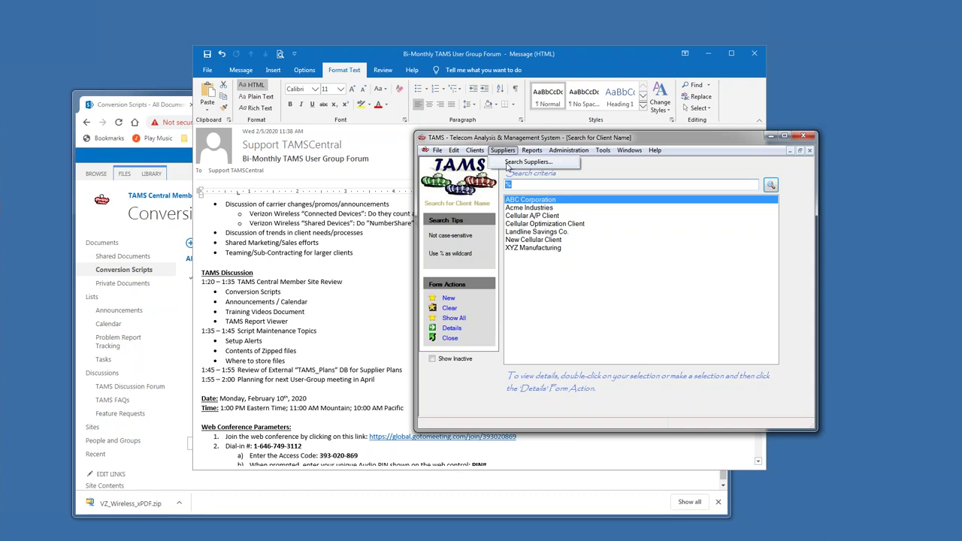
click(508, 165)
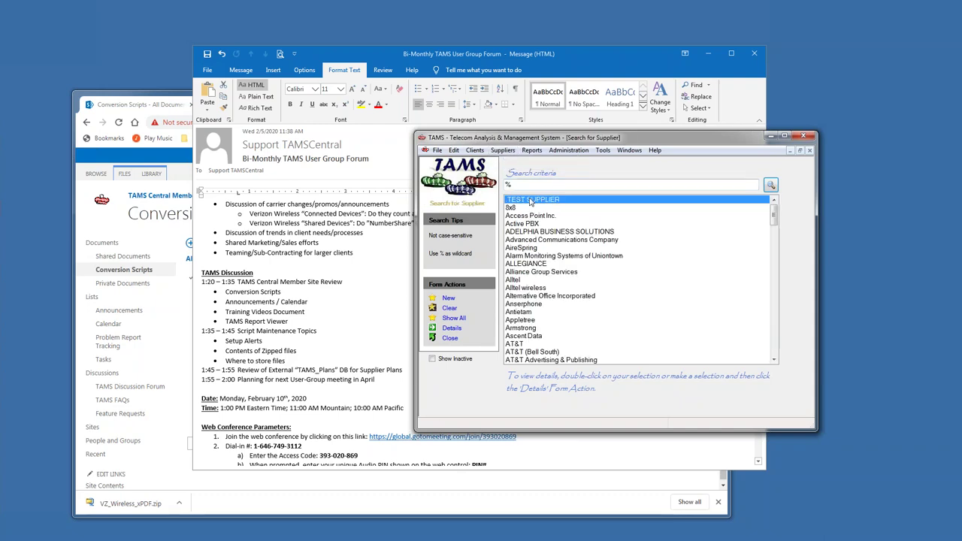
drag(558, 135, 295, 47)
double_click(276, 113)
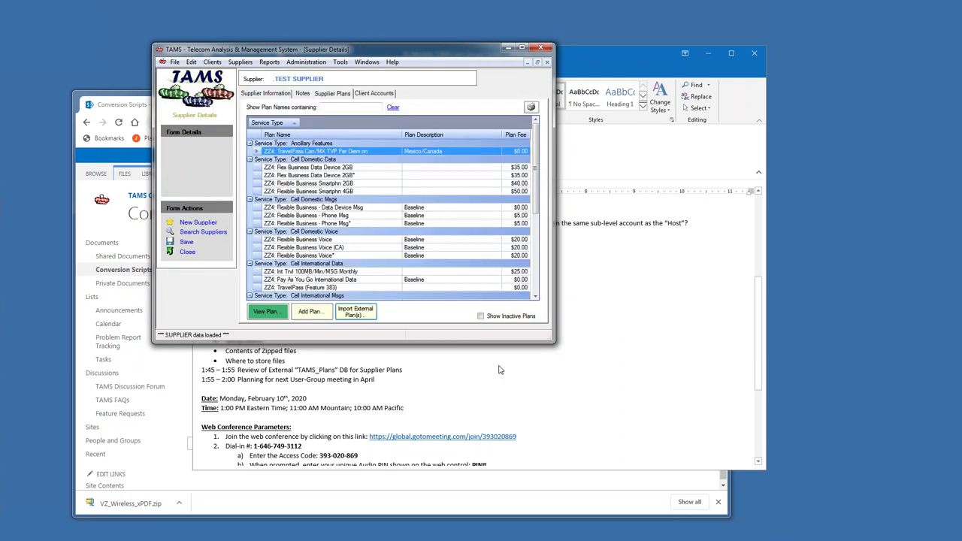
drag(547, 336, 584, 458)
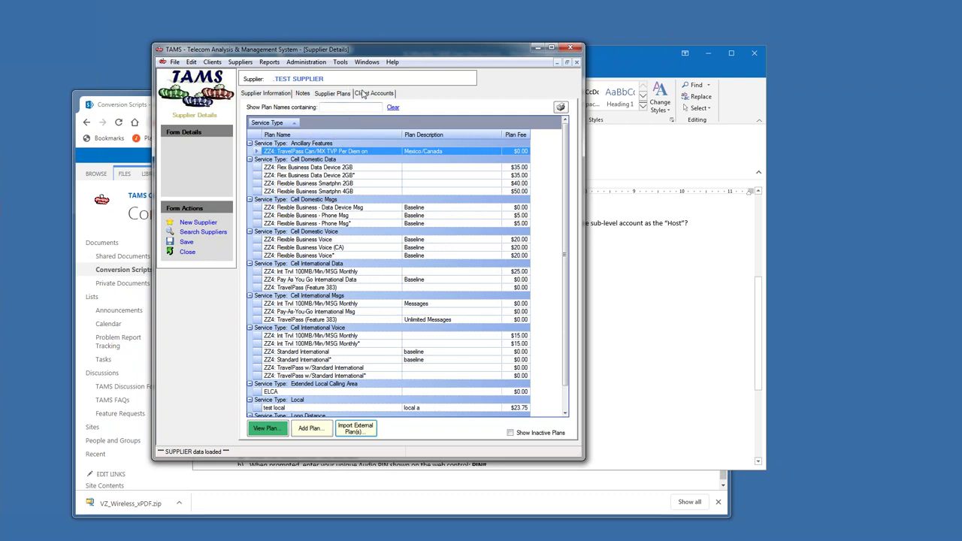
click(255, 169)
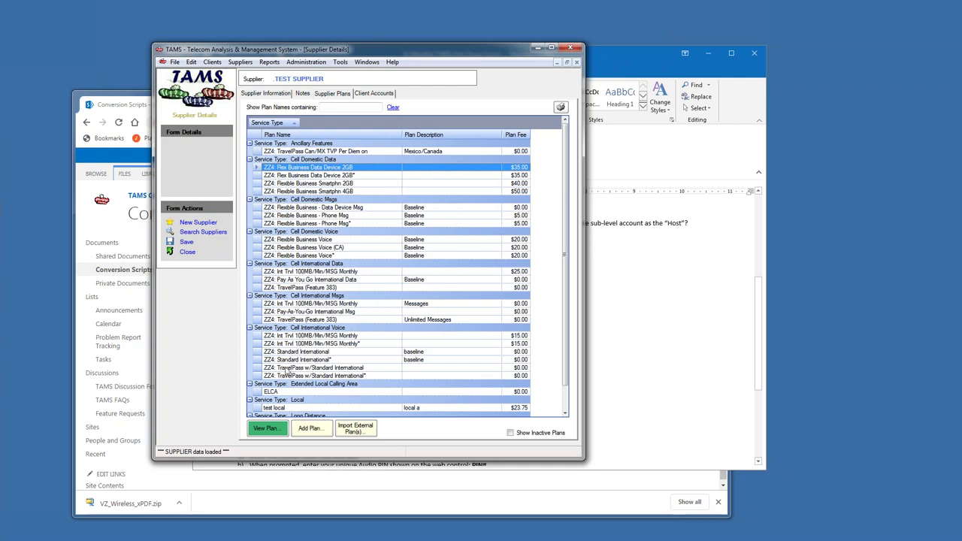
click(253, 368)
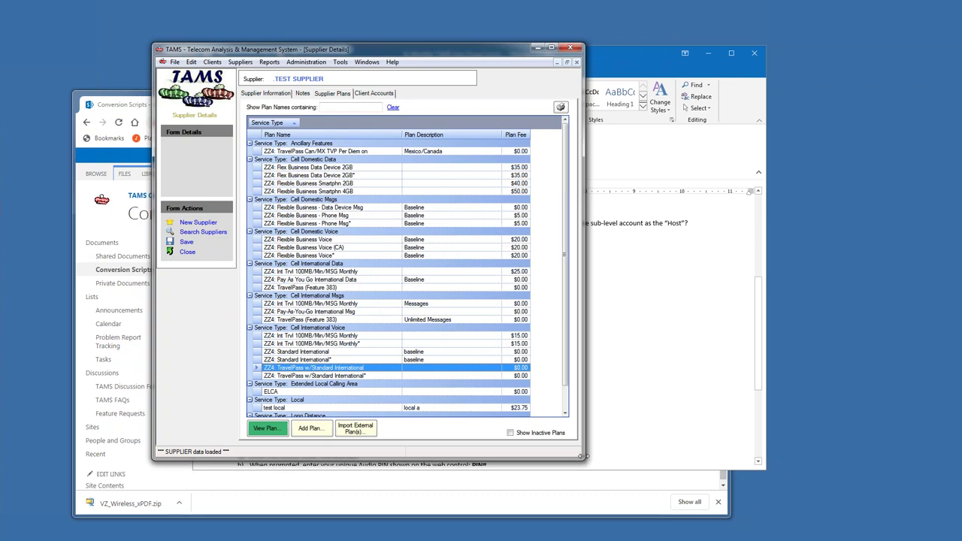
Step: Widen and lengthen the TAMS window so TEST SUPPLIER's plans show down to the Long Distance plans
drag(591, 455, 624, 460)
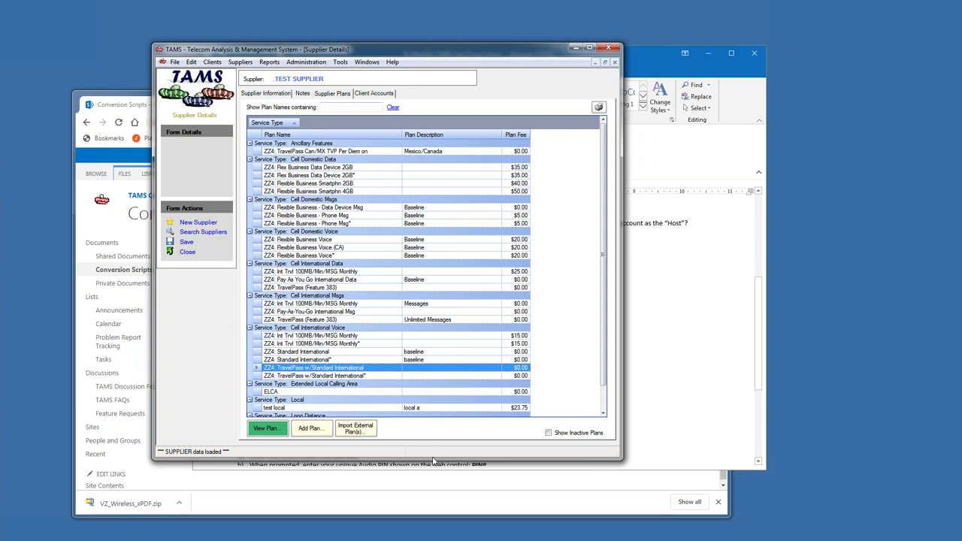
drag(433, 459, 428, 496)
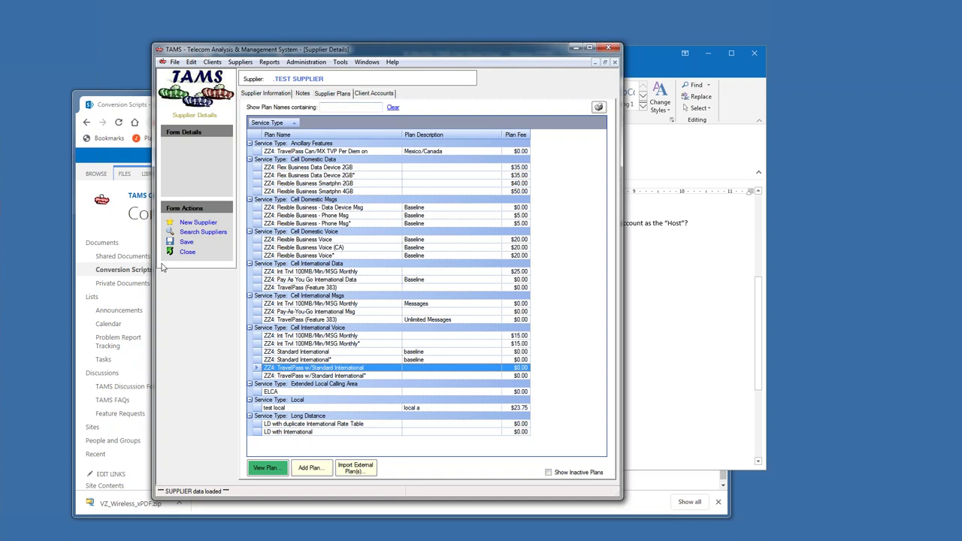
Step: View Cox Communications' details, then reopen TEST SUPPLIER and show its supplier plans
click(187, 252)
scroll(307, 376, down, 2)
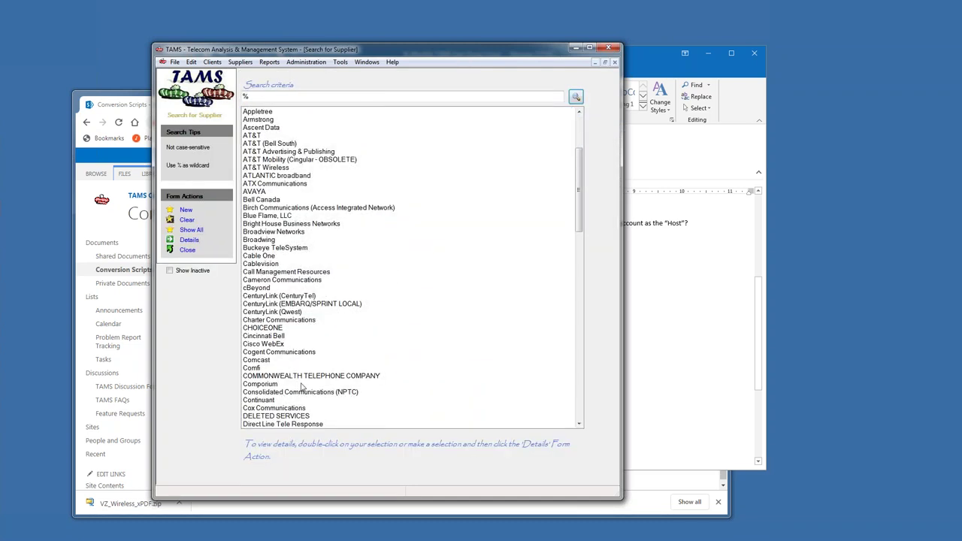
double_click(264, 408)
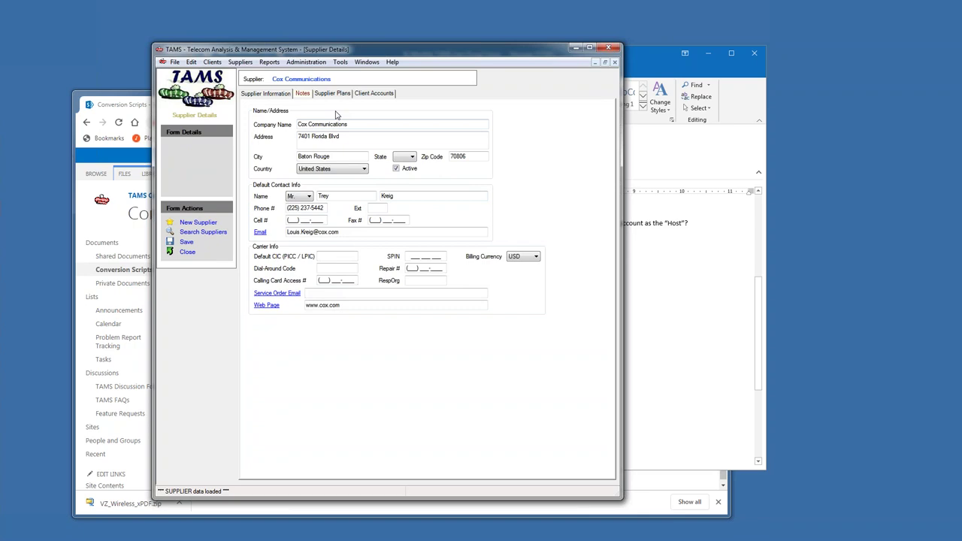
click(187, 251)
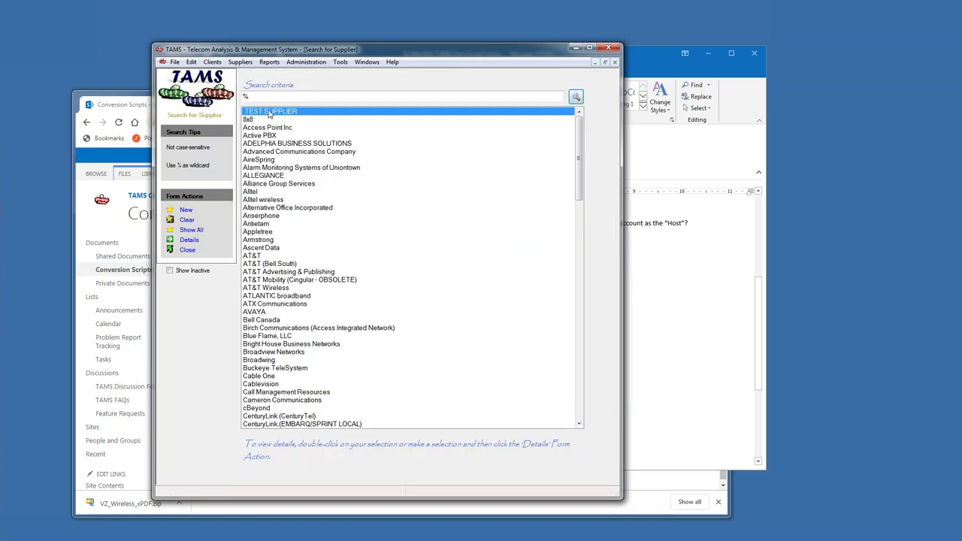
key(Return)
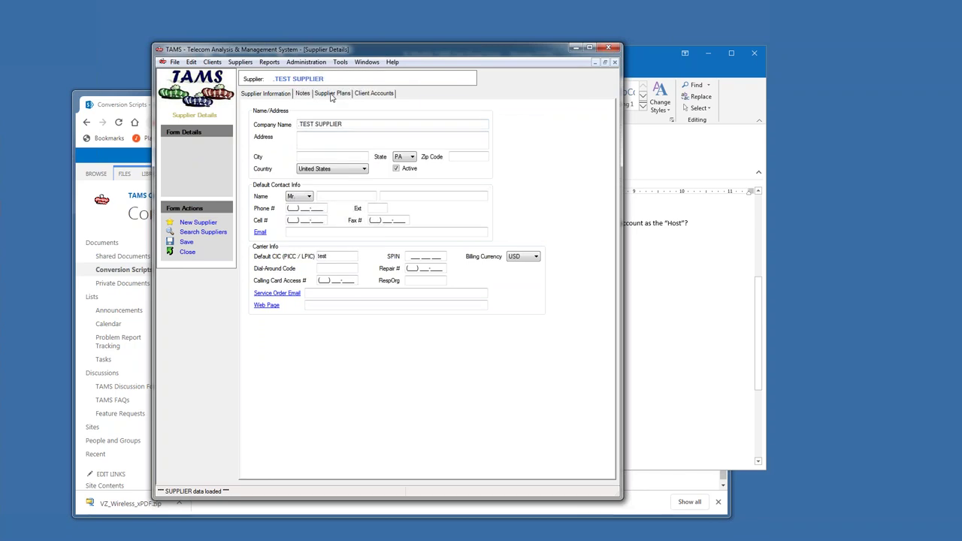
click(332, 93)
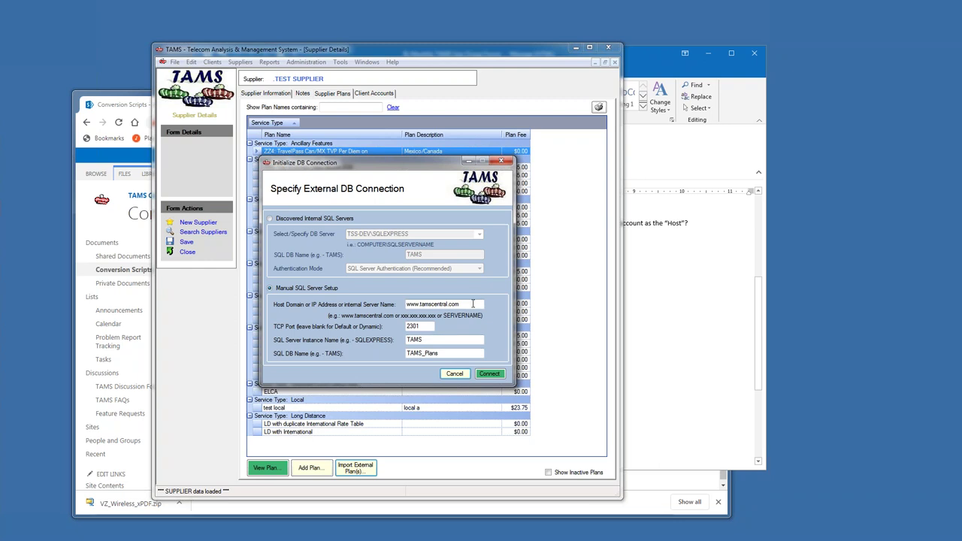
drag(462, 304, 403, 303)
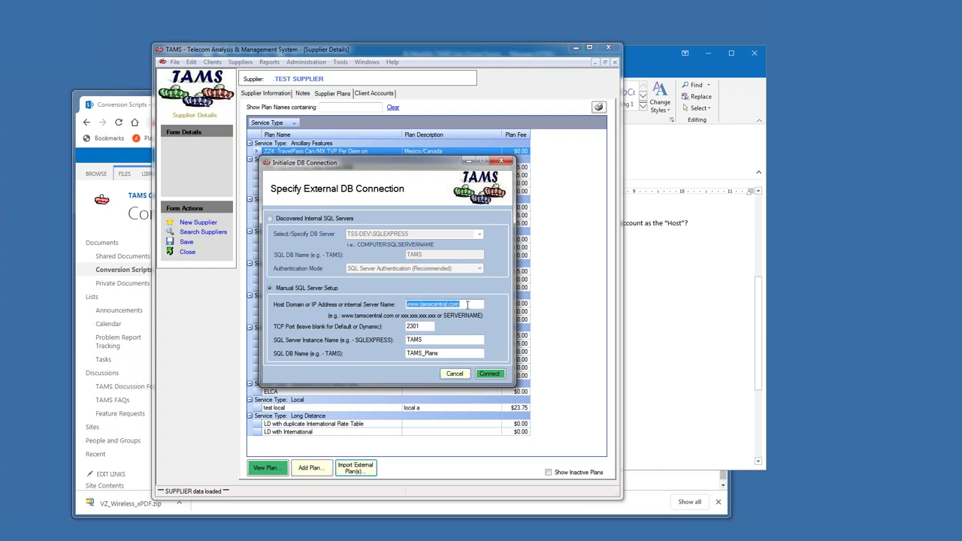
drag(462, 303, 399, 326)
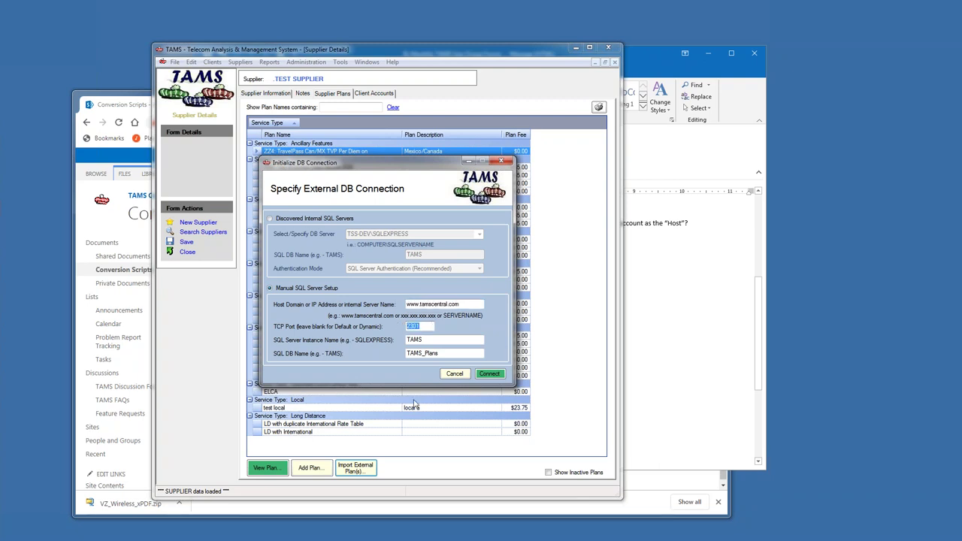
drag(451, 340, 341, 353)
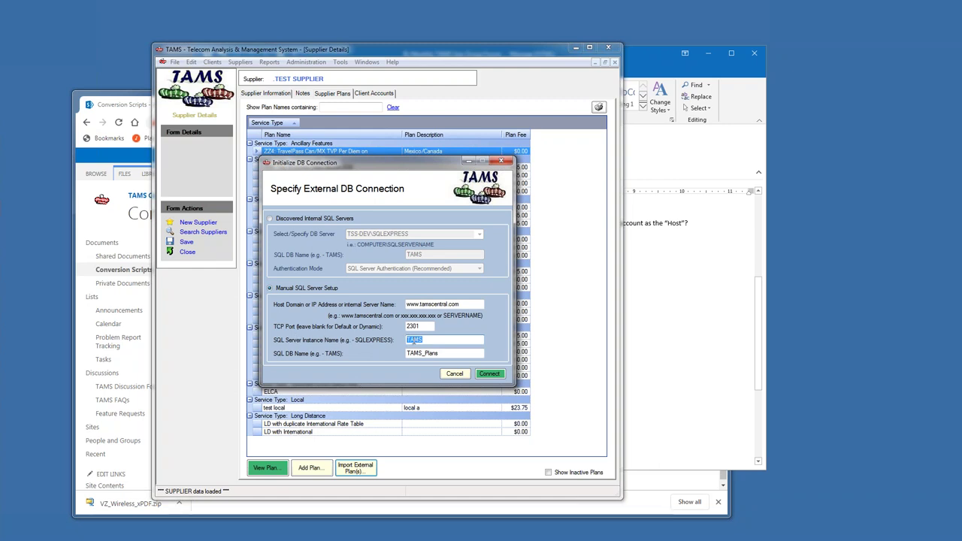
drag(451, 354, 389, 353)
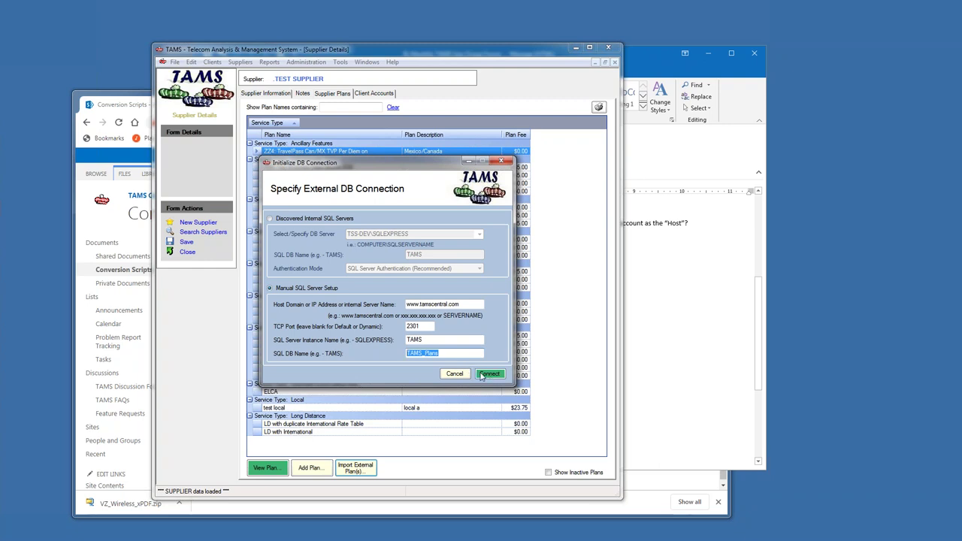
click(487, 374)
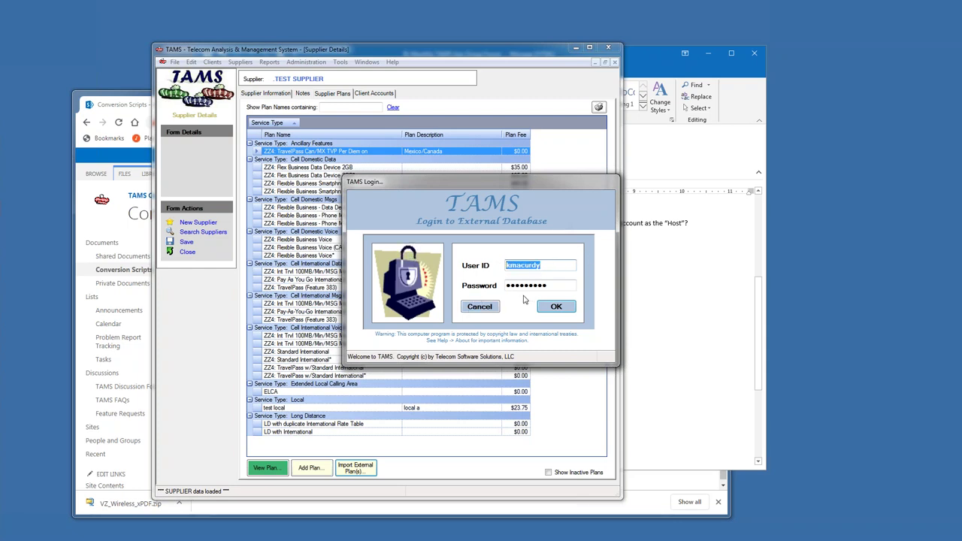
Step: Move to the Password field and log in to the external database
key(Tab)
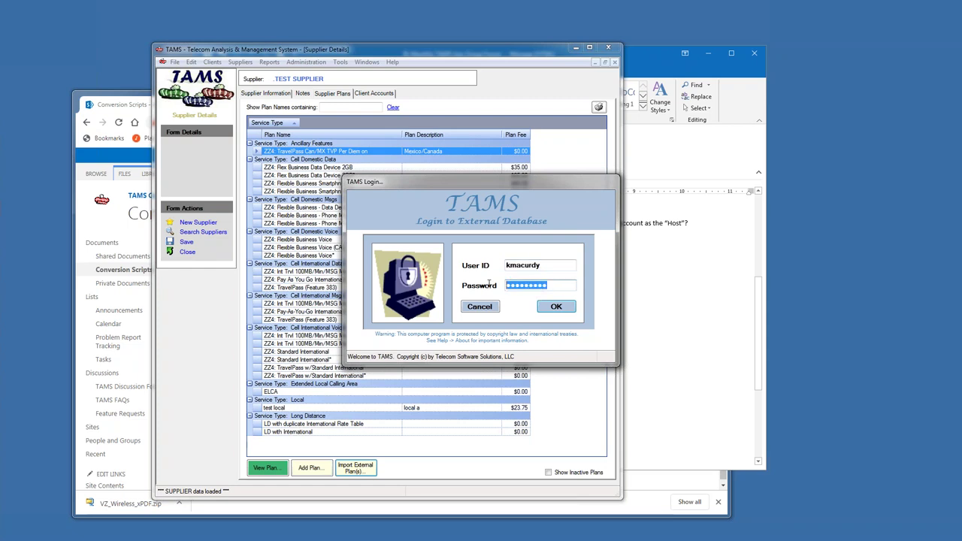
click(557, 308)
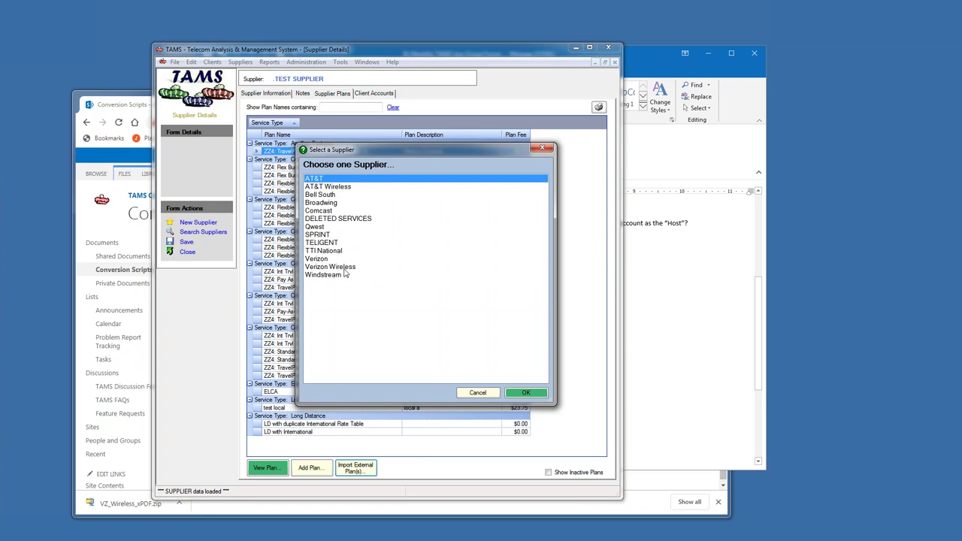
Step: Choose Verizon Wireless from the external supplier list
double_click(345, 268)
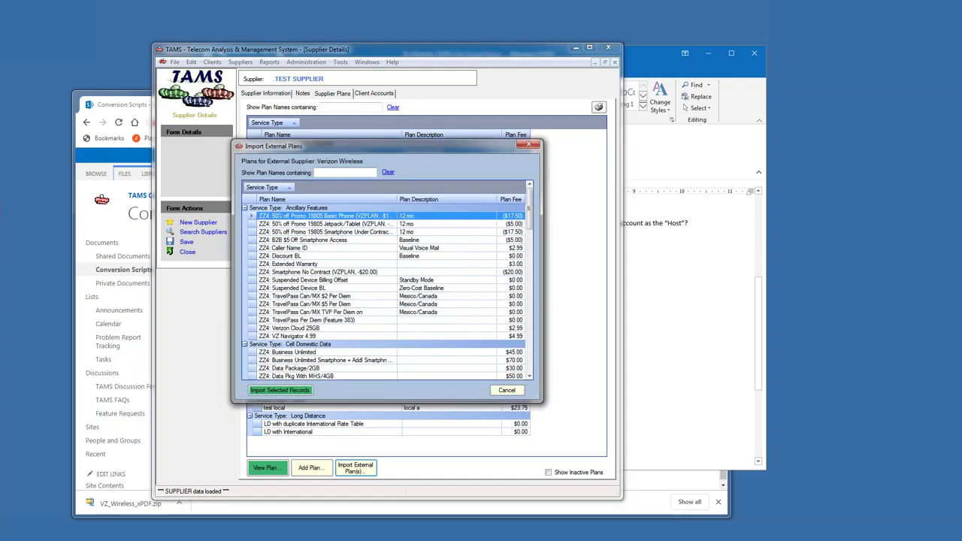
Step: Enlarge the Verizon Wireless import list and try selecting plans like BUS Jetpack and Single Device 1 GB
drag(547, 411, 658, 516)
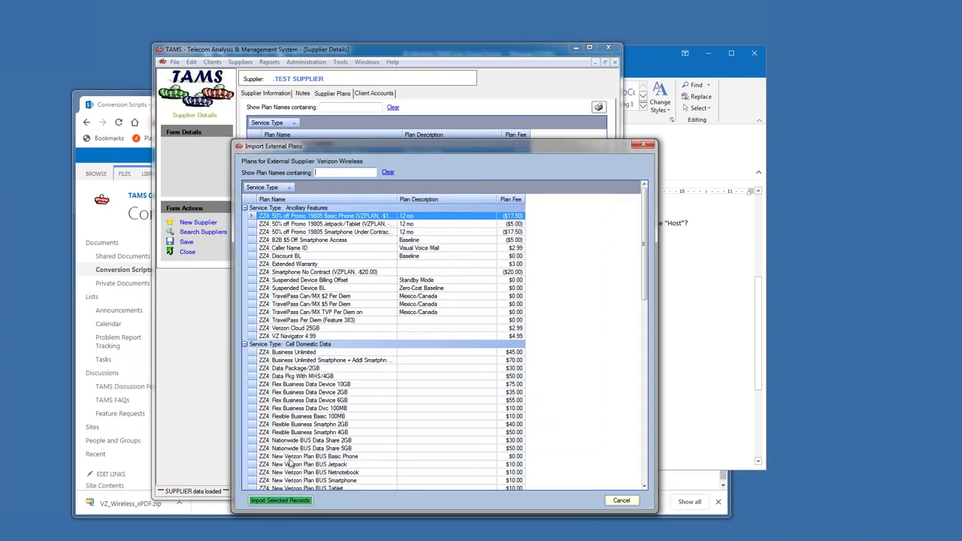
click(350, 465)
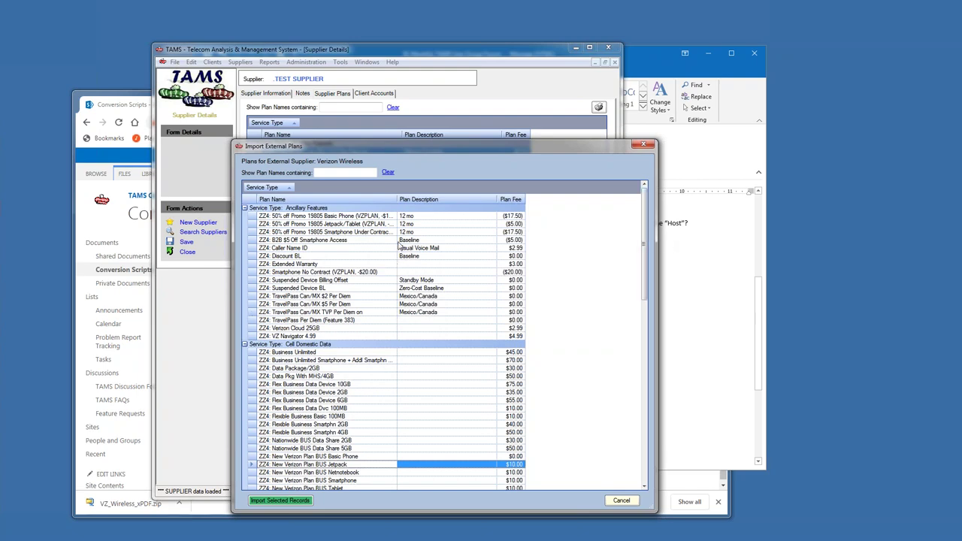
drag(646, 230, 641, 292)
click(249, 344)
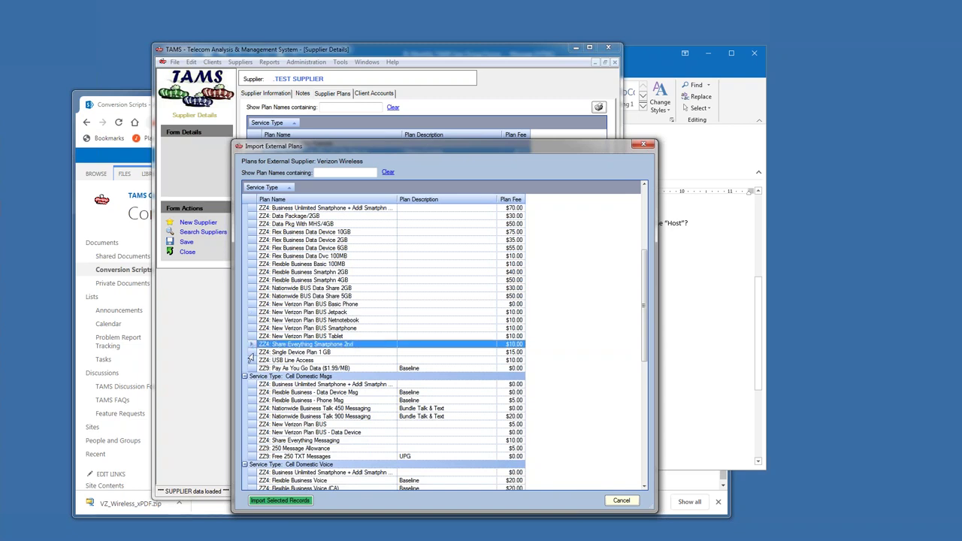
click(250, 353)
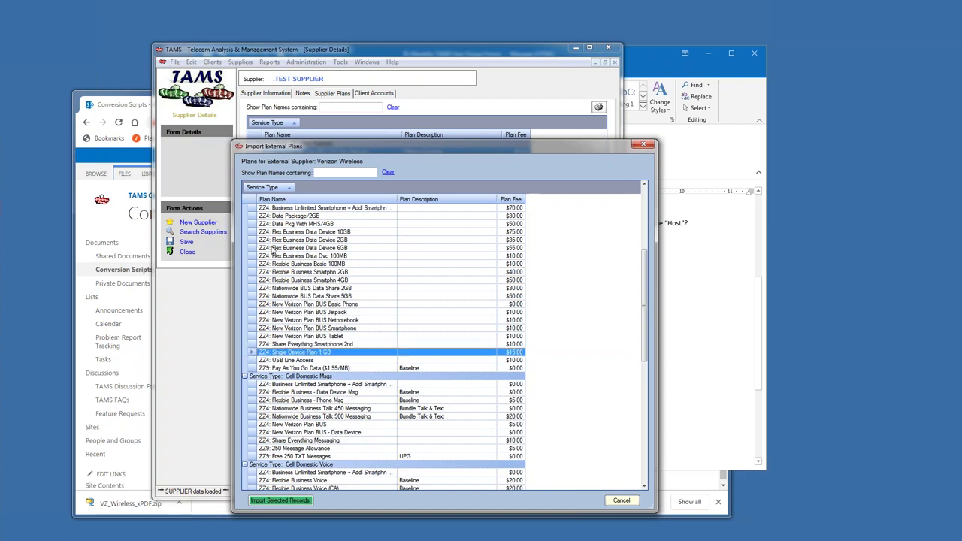
click(249, 210)
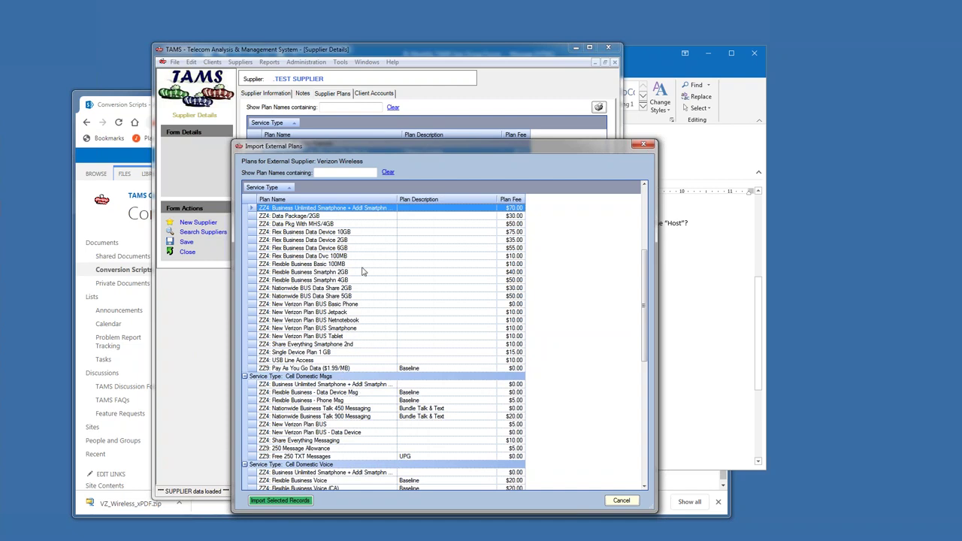
Step: Filter the plans by 'ZZ9' and select plans such as ZZ9: 250 Message Allowance
click(331, 173)
text(ZZ9)
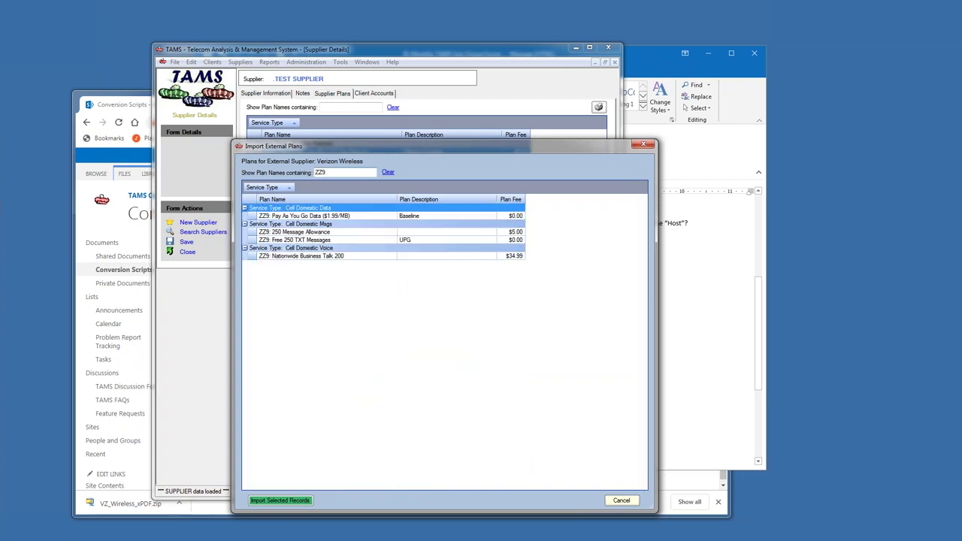
click(250, 216)
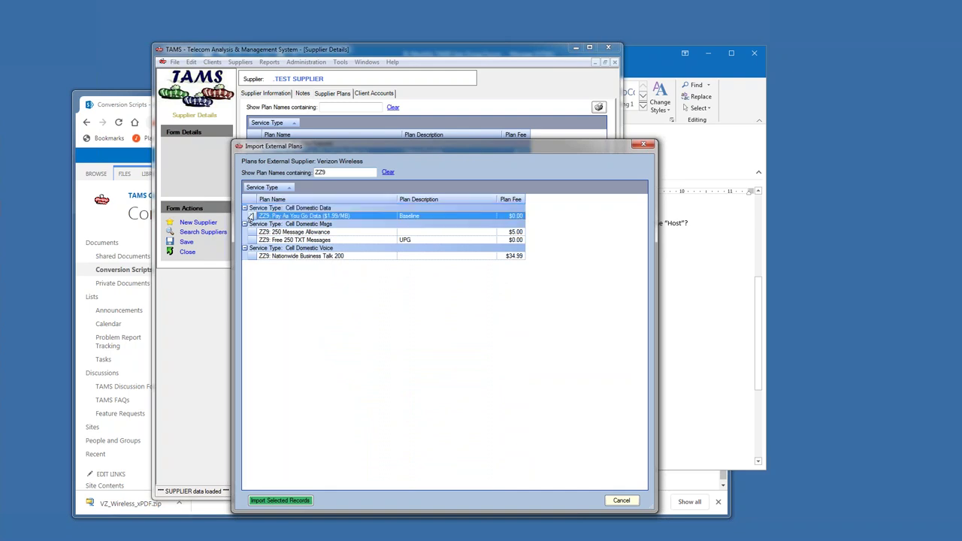
click(252, 234)
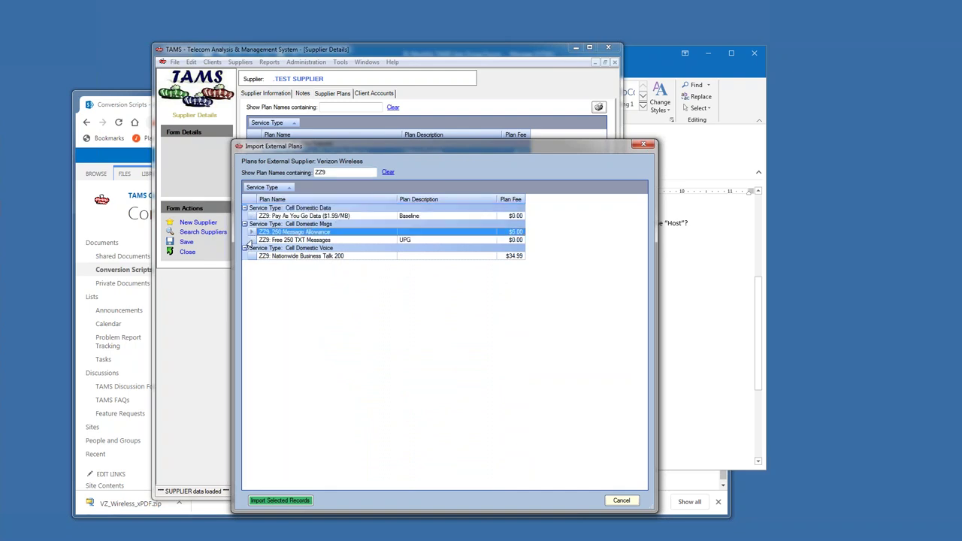
click(250, 241)
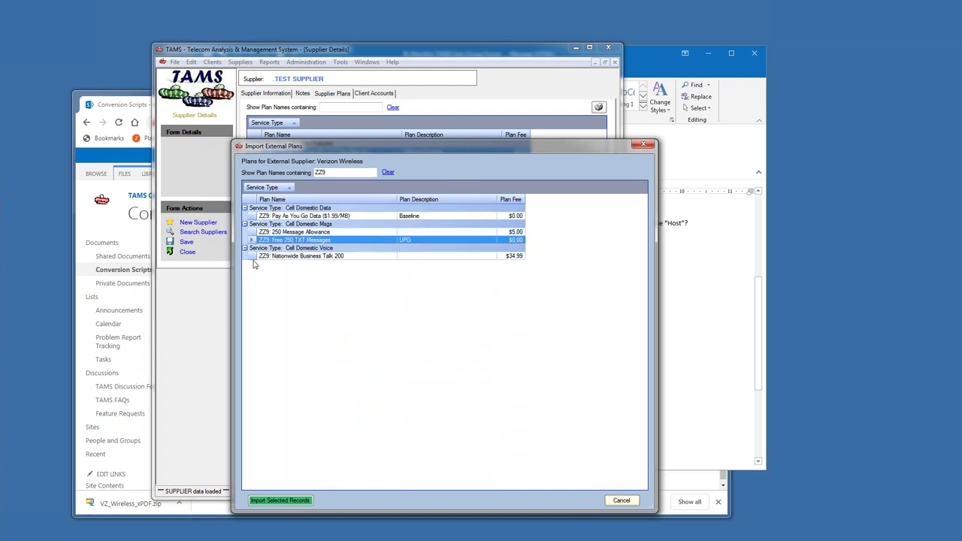
click(250, 256)
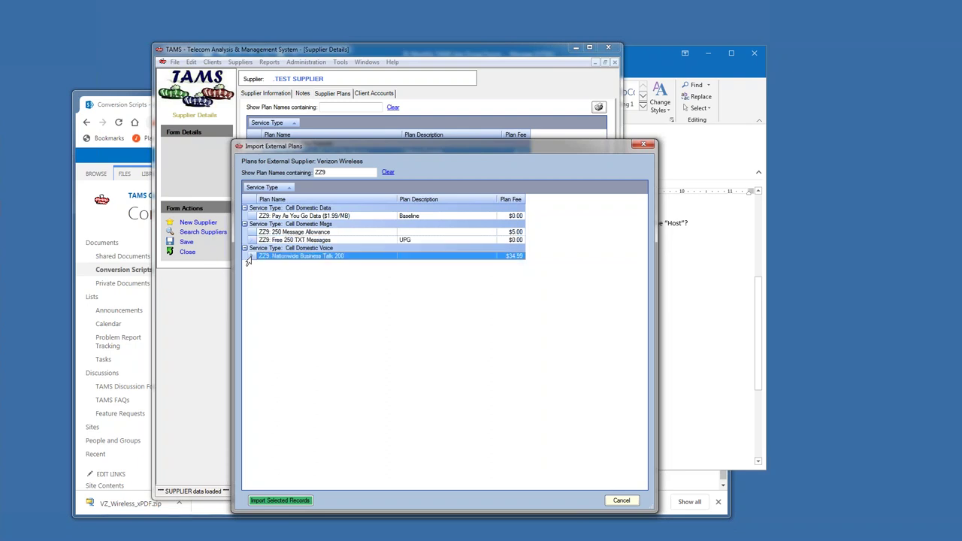
click(289, 240)
click(301, 233)
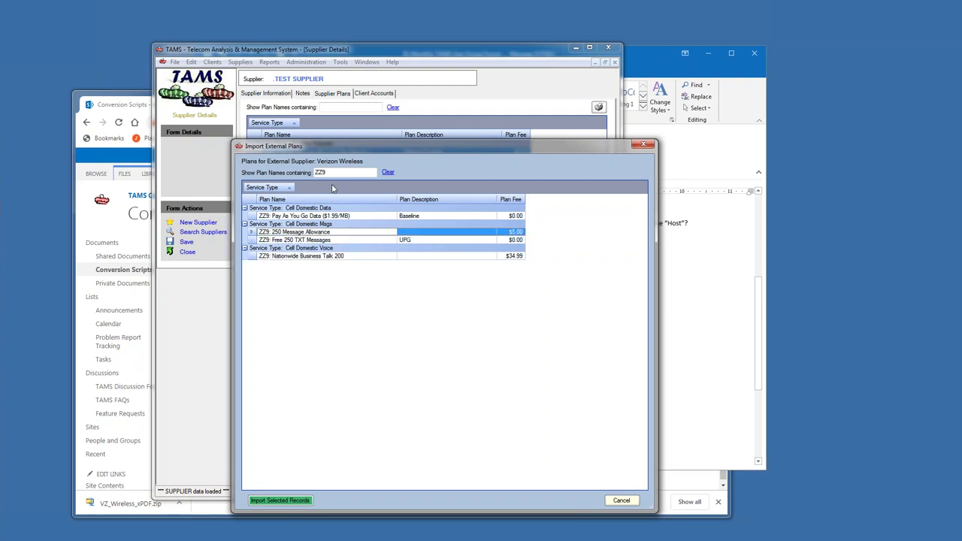
Step: Refilter the plans by 'fle' and select all the Flex plans
click(388, 172)
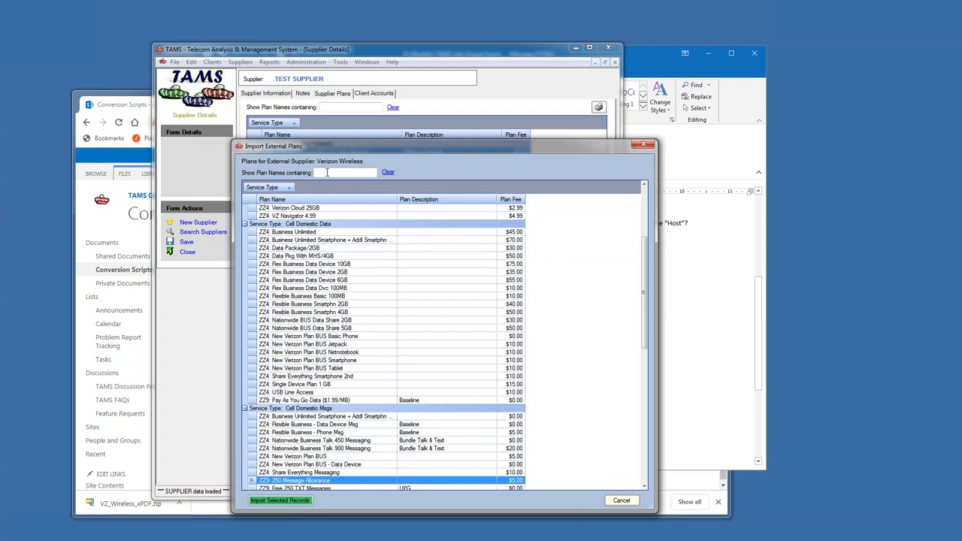
click(327, 172)
text(flex)
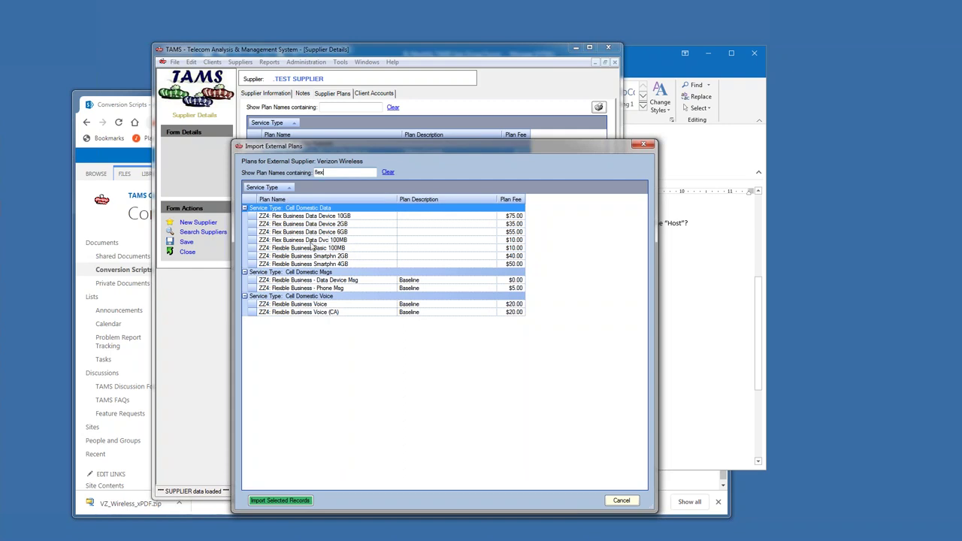
click(248, 225)
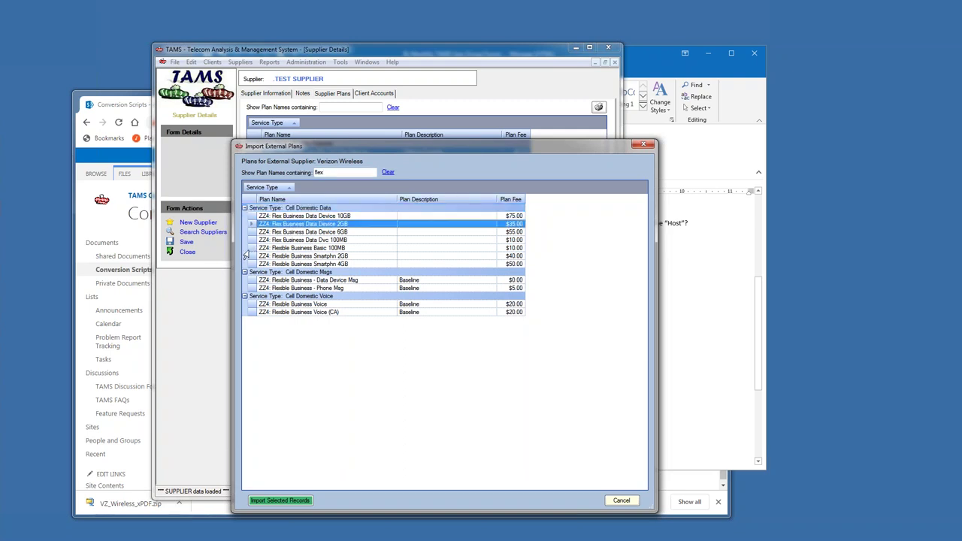
ctrl+click(249, 248)
ctrl+click(249, 288)
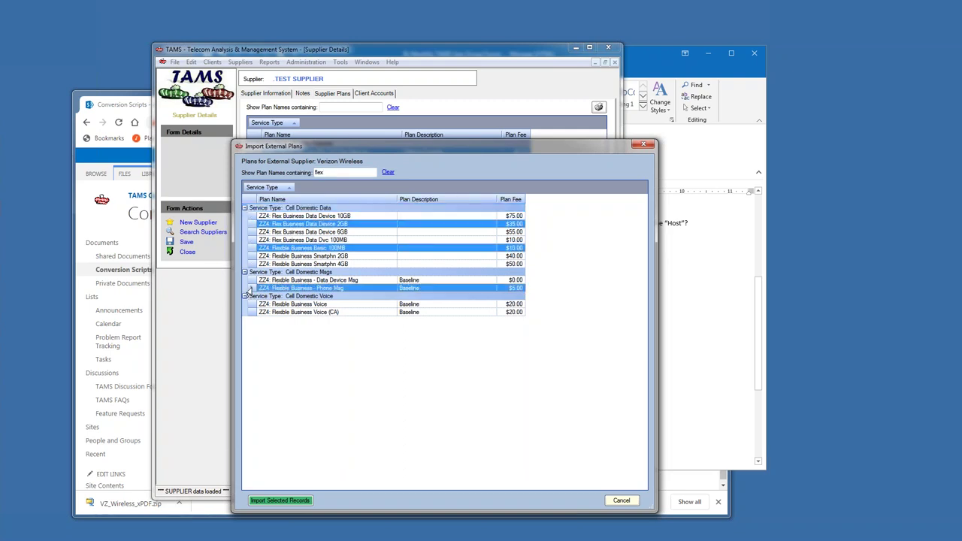
click(249, 216)
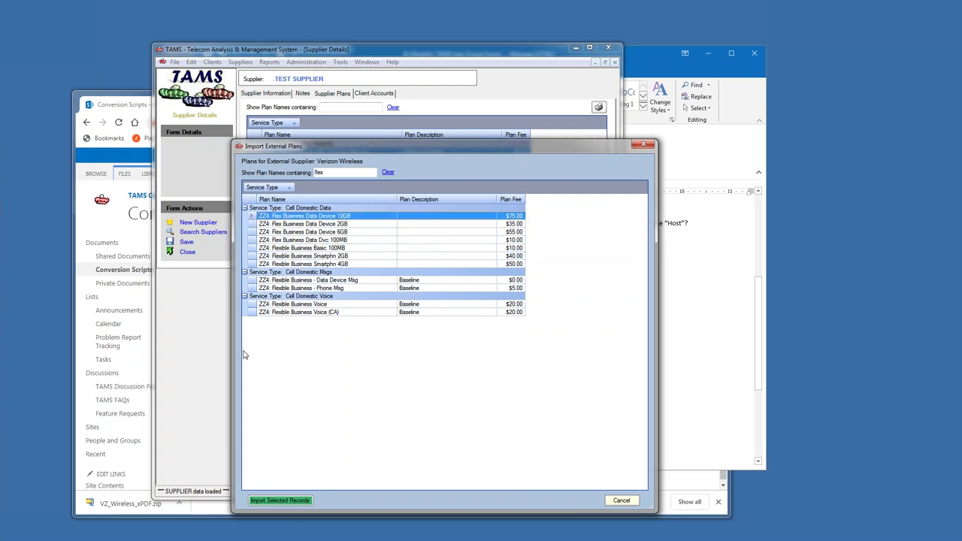
shift+click(249, 312)
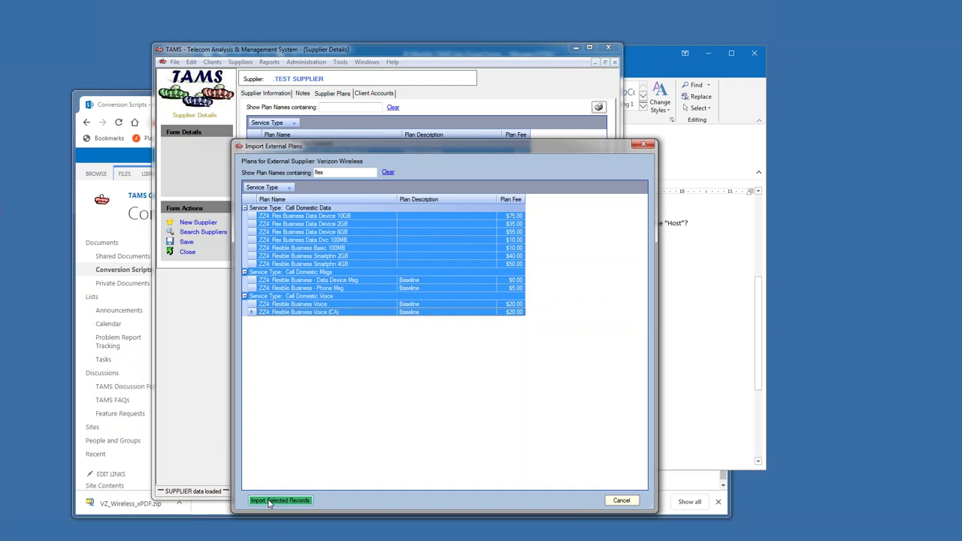
Step: Cancel the import, dismiss the no-records notice, and select the ZZ4: Flexible Business Voice* plan
click(622, 502)
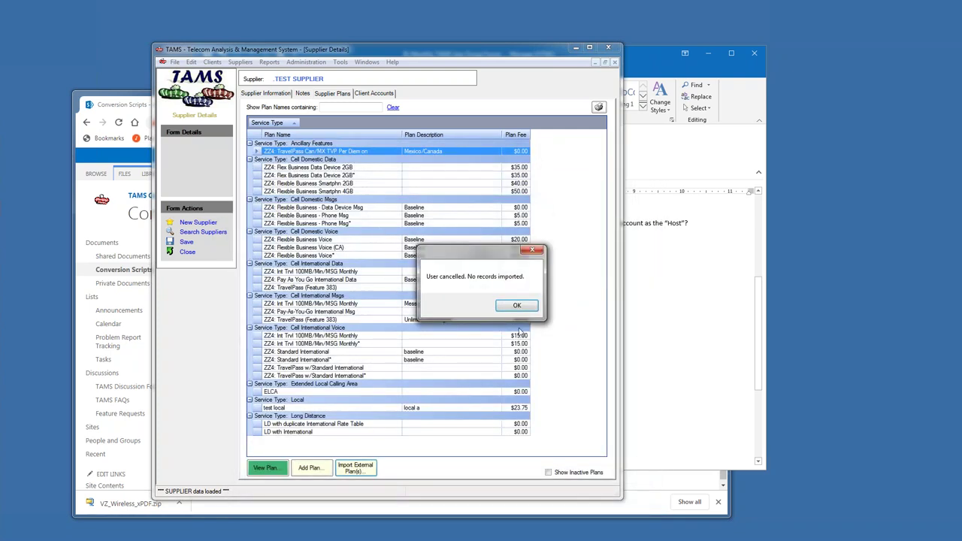
click(515, 305)
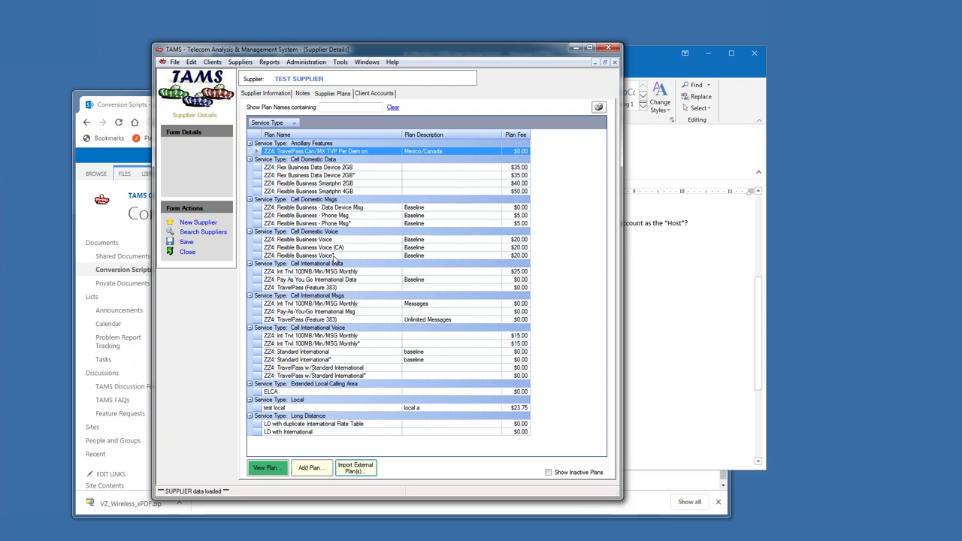
click(339, 258)
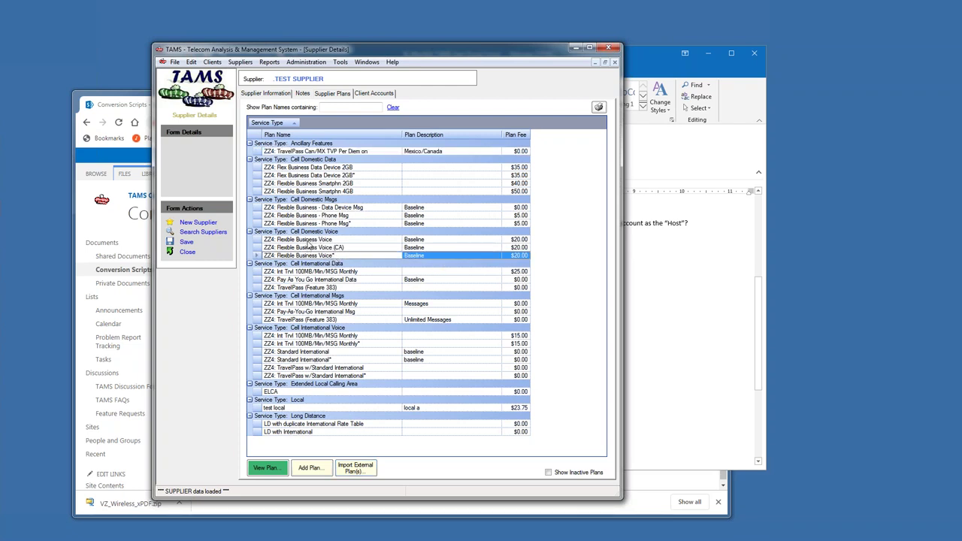
click(310, 240)
click(306, 258)
click(267, 261)
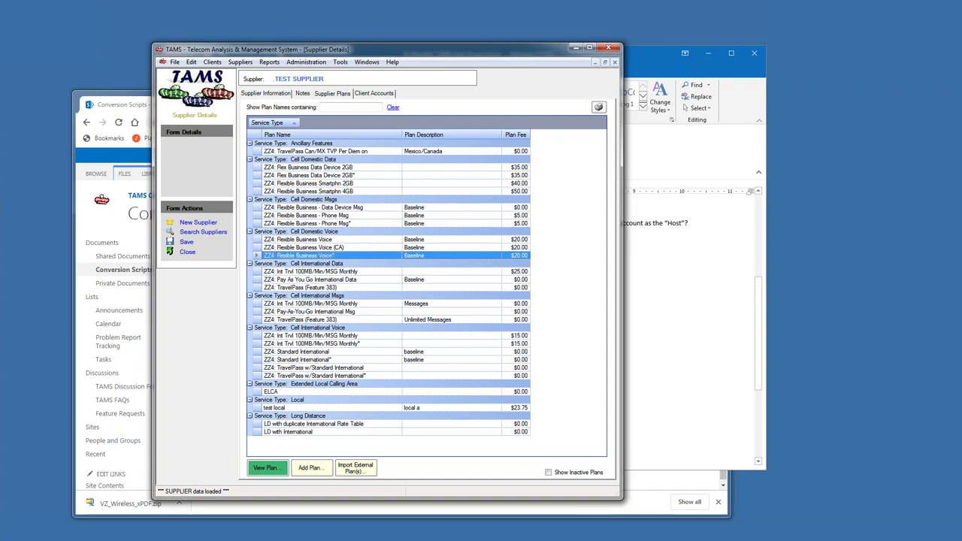
Step: Open ZZ4: Flexible Business Voice*, highlight its Imported 4/15/2019 notes, then show its main details
double_click(259, 256)
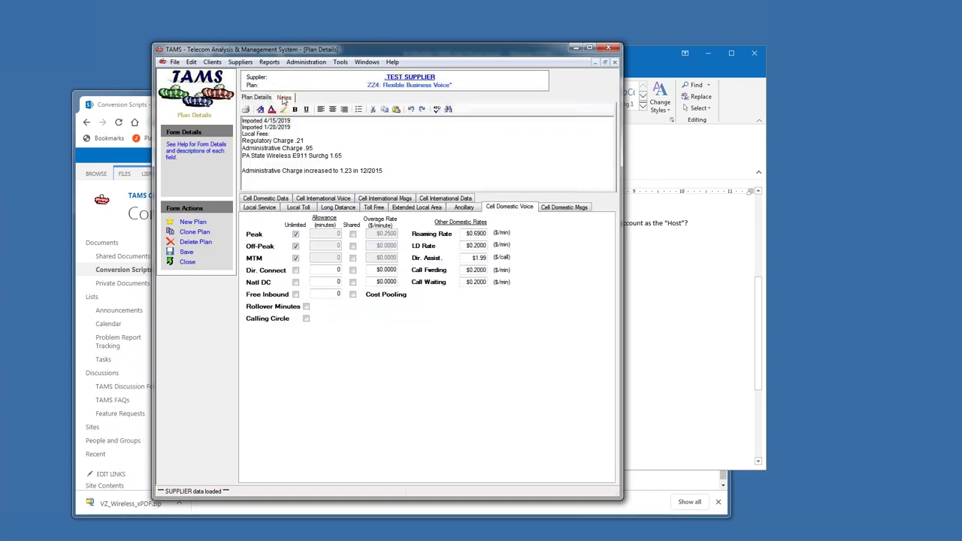
drag(292, 121, 243, 123)
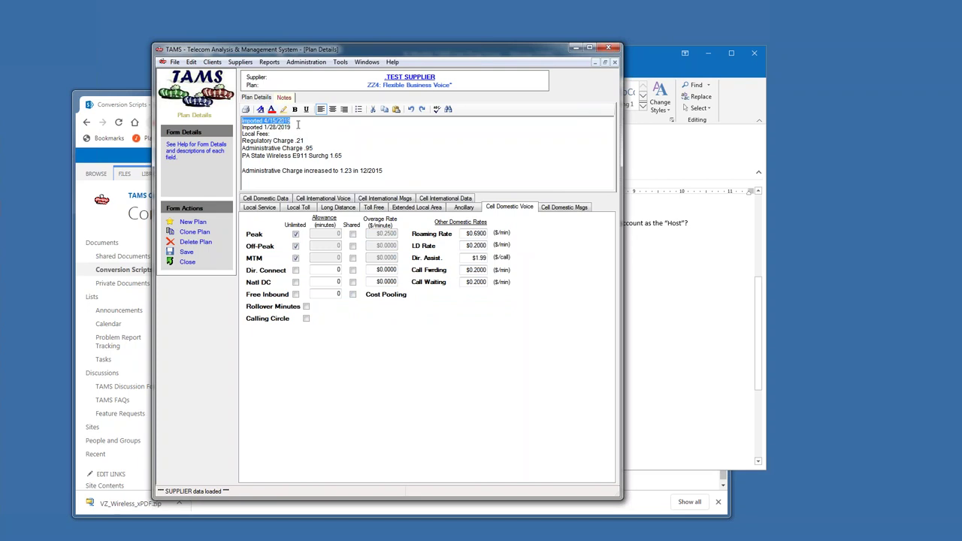
drag(297, 126, 248, 119)
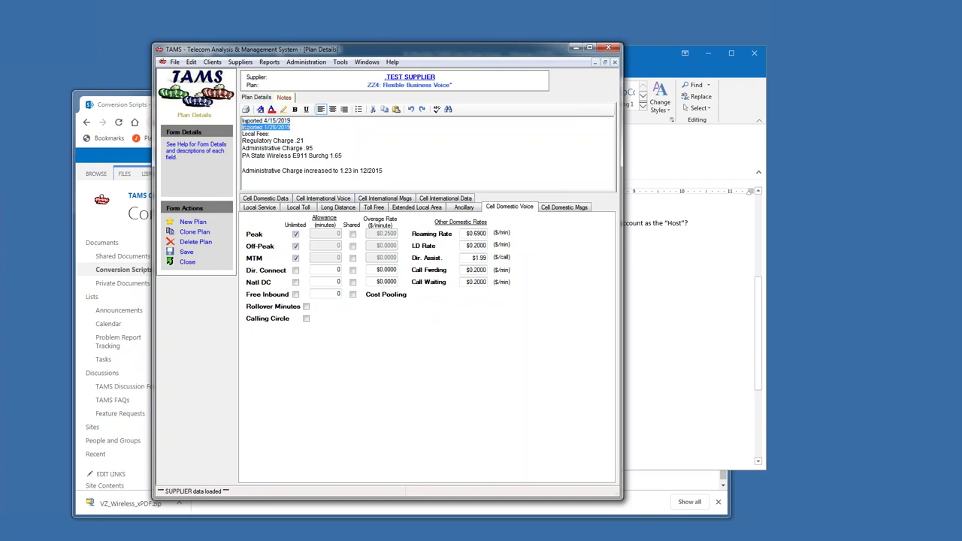
click(256, 98)
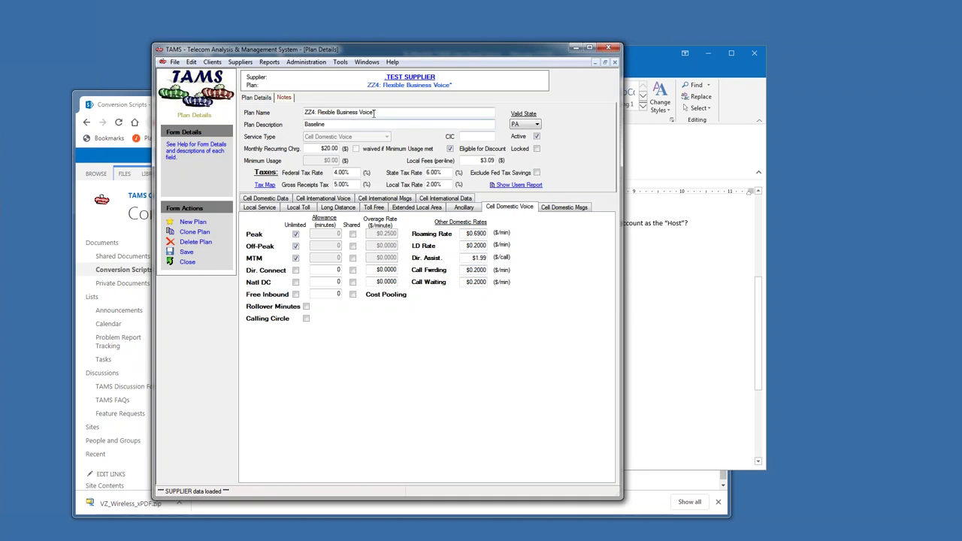
click(284, 97)
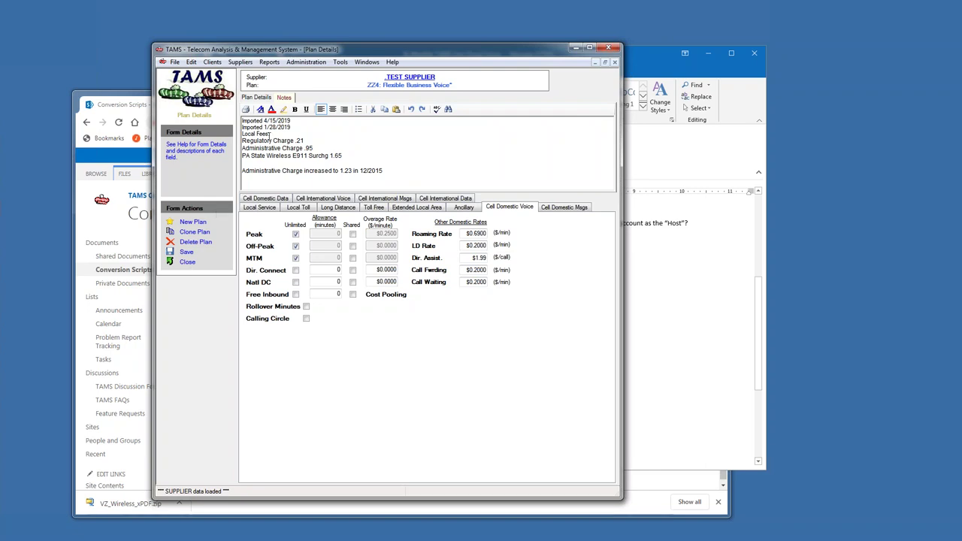
click(256, 98)
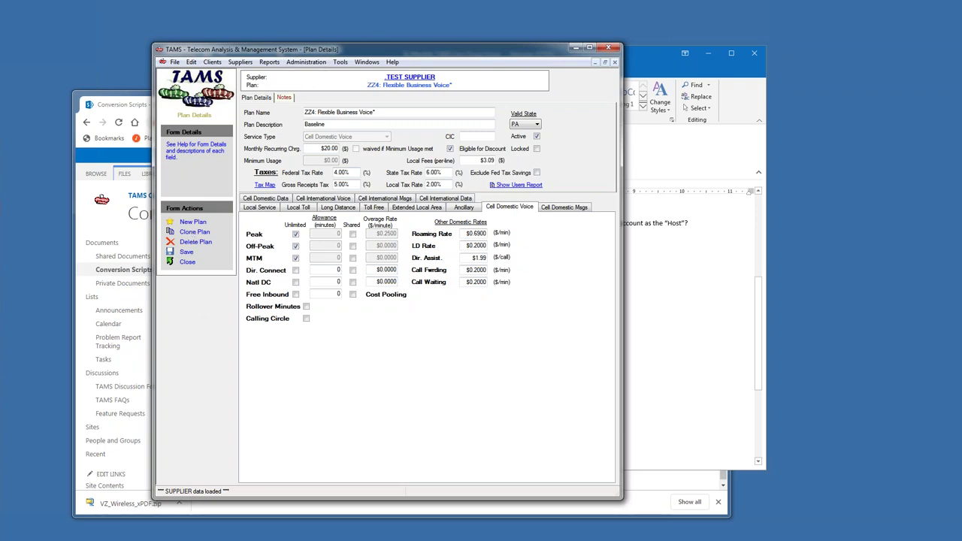
drag(325, 50, 494, 113)
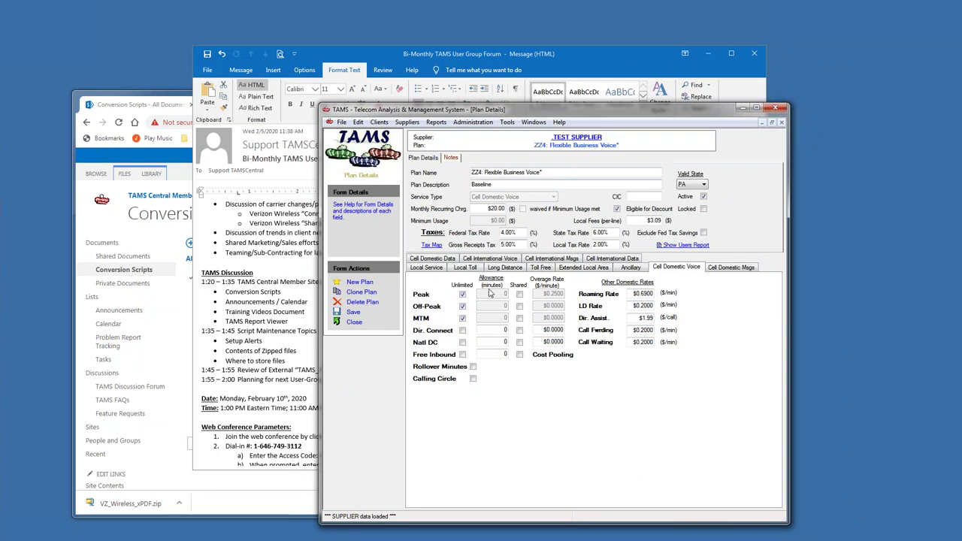
Step: Close the plan details and highlight the 'Review of External TAMS_Plans DB' agenda line in Outlook
click(353, 322)
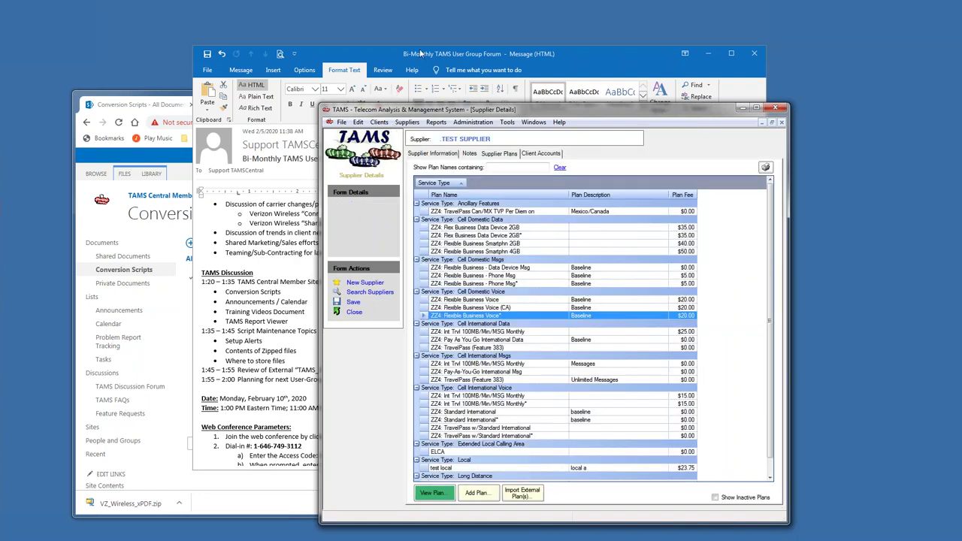
drag(422, 54, 401, 54)
drag(383, 369, 217, 370)
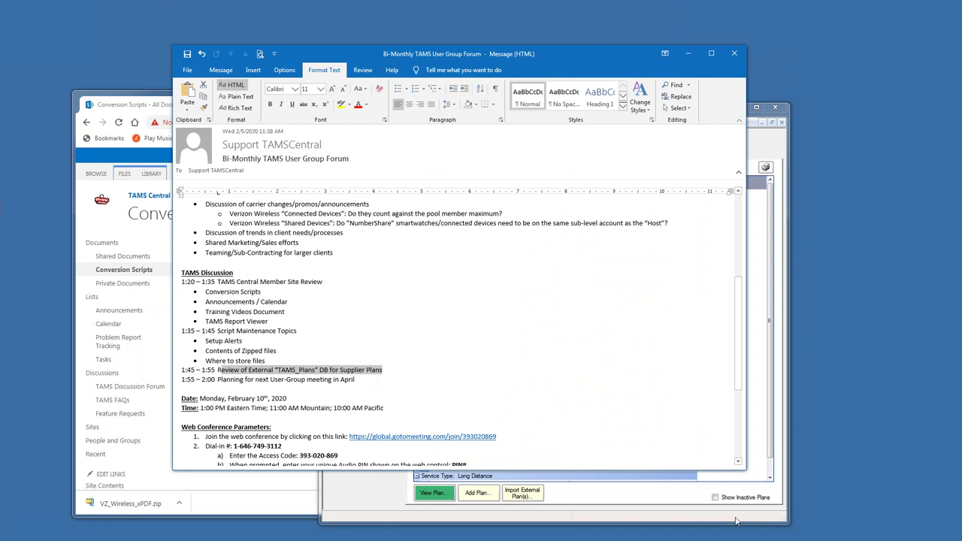
click(605, 515)
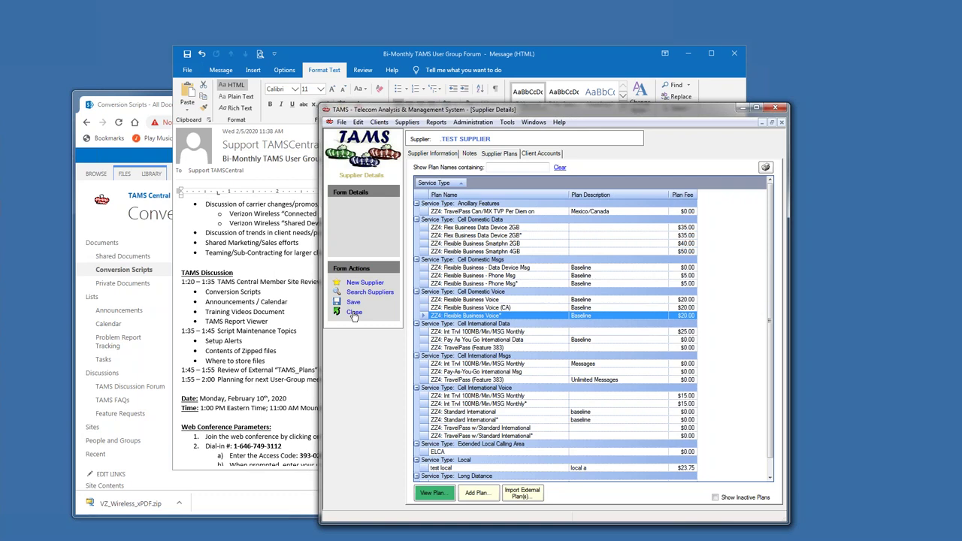
Step: Close TEST SUPPLIER's details to return to the full supplier search list
click(354, 312)
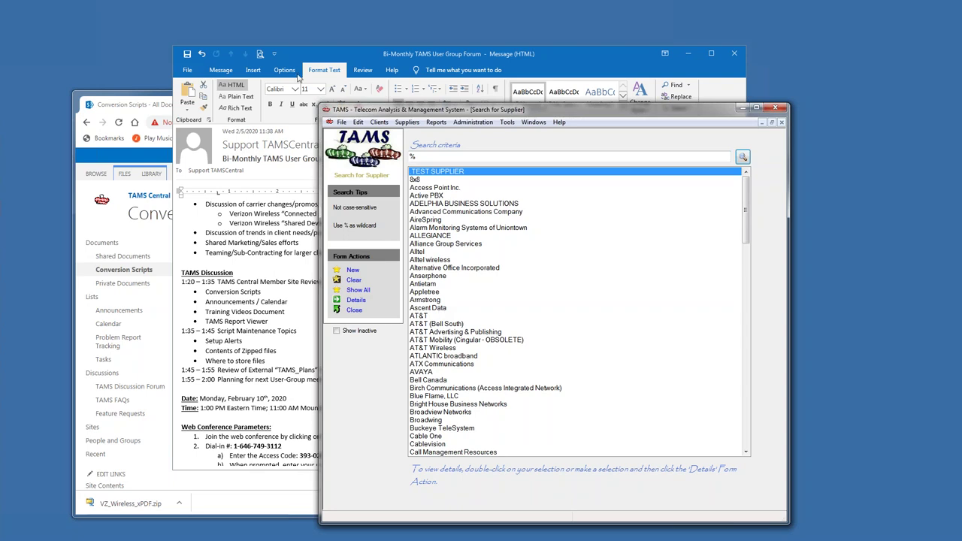
Step: Back in the Conversion Scripts library, tick VZ_Wireless_Batch and highlight the Windstream_PDF description
key(alt+Tab)
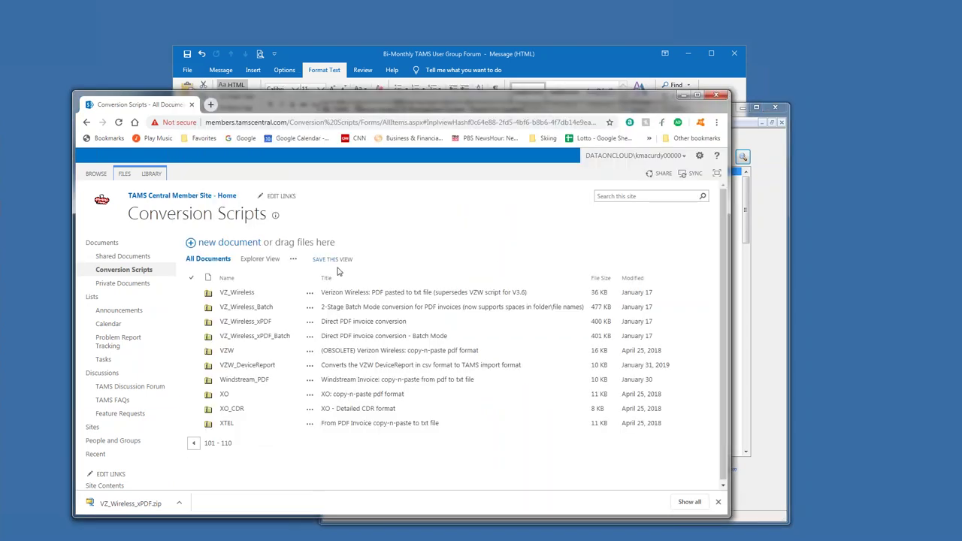
click(249, 307)
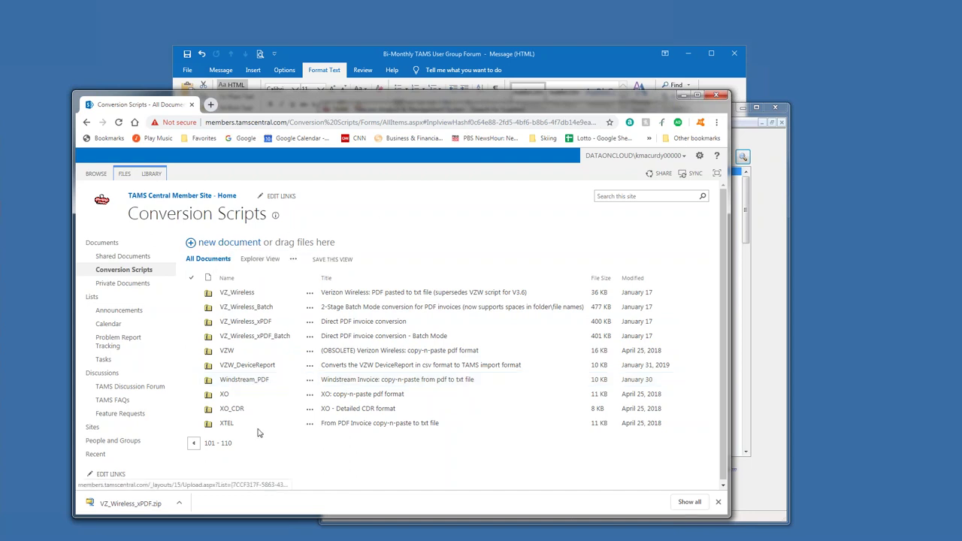
drag(322, 380, 479, 379)
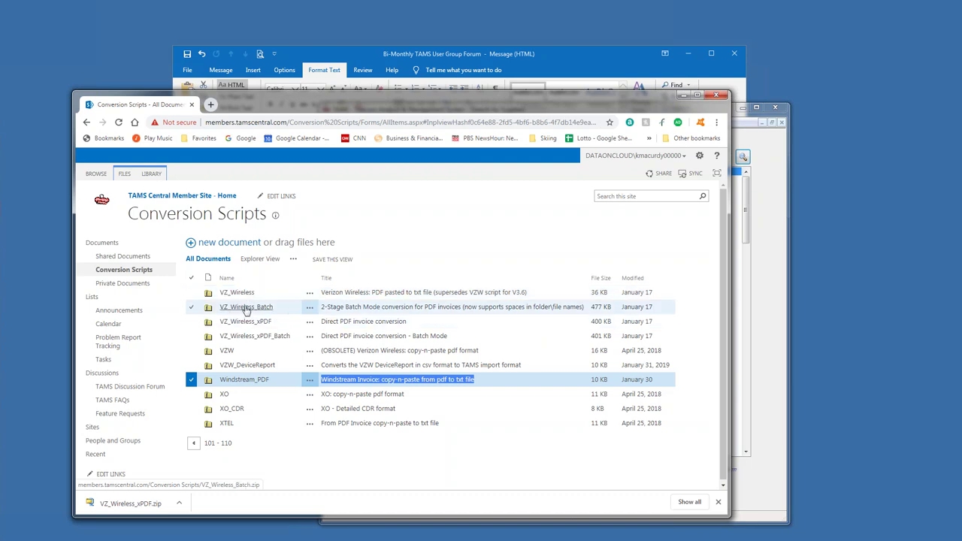
Step: Cancel the VZ_Wireless script download, then minimize Chrome to reveal the TAMS supplier search
click(241, 293)
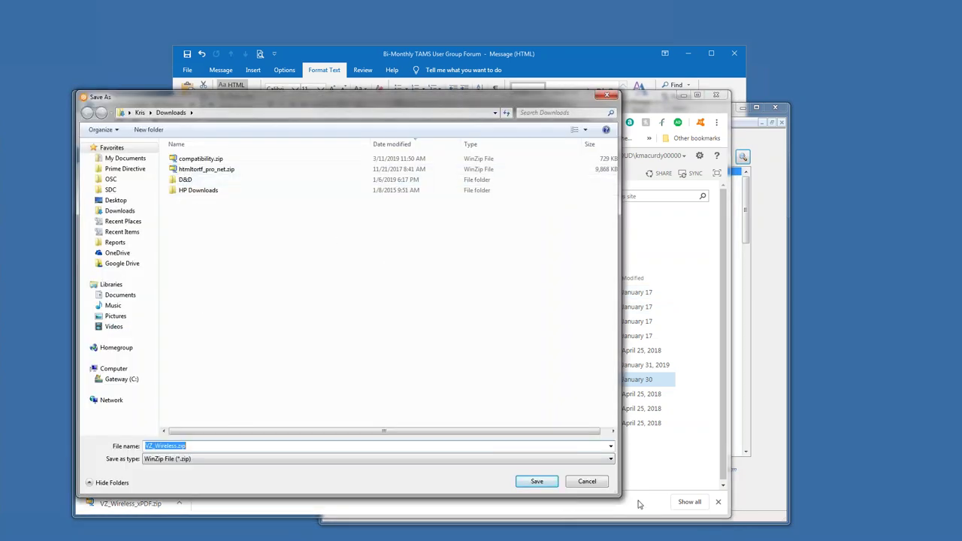
click(594, 483)
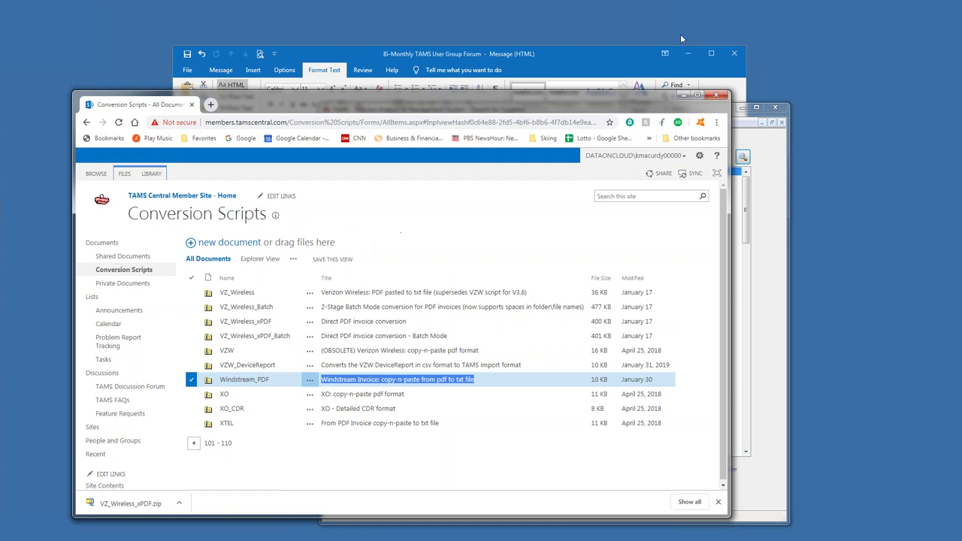
drag(533, 96, 509, 94)
click(672, 95)
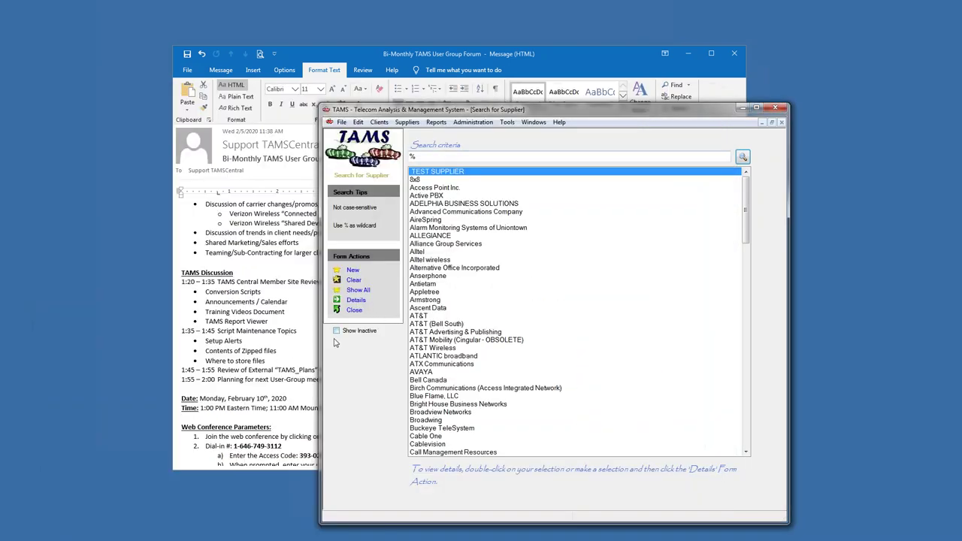
Step: Minimize TAMS and highlight the 1:55 – 2:00 'Planning for next User-Group meeting in April' agenda line
click(743, 109)
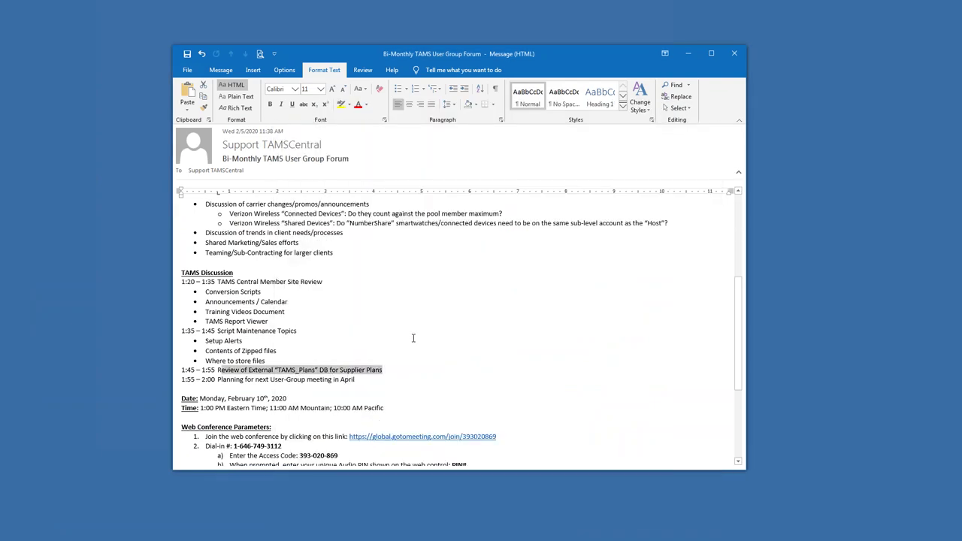
drag(355, 380, 218, 382)
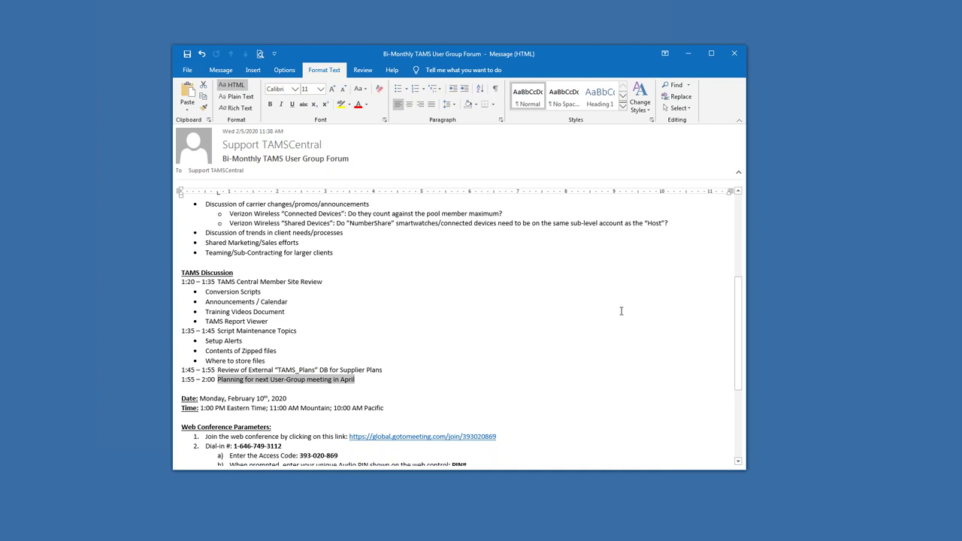